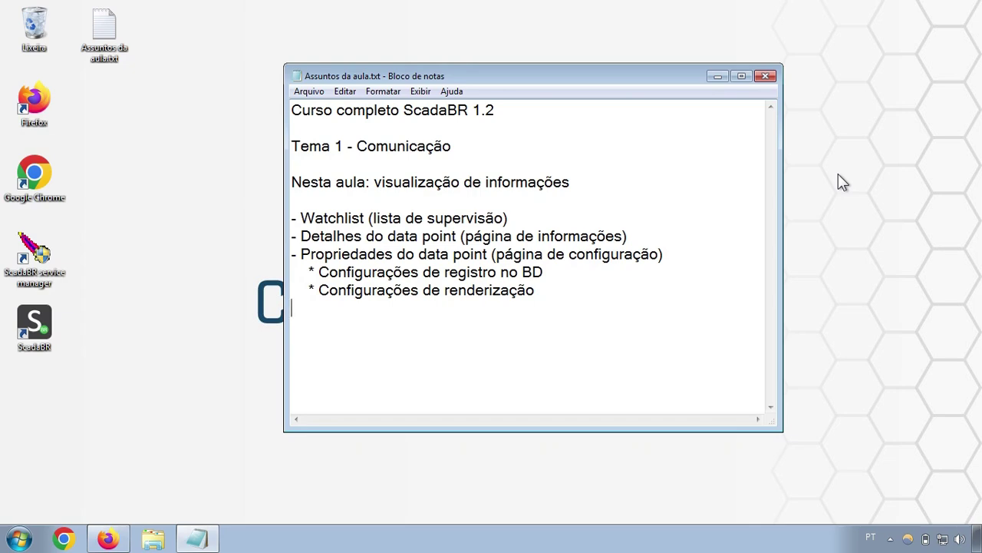
Step: Review the lesson outline in the maximized notes, covering the watchlist, data point details, database logging and rendering settings
{"action": "left_click", "coordinate": [742, 76]}
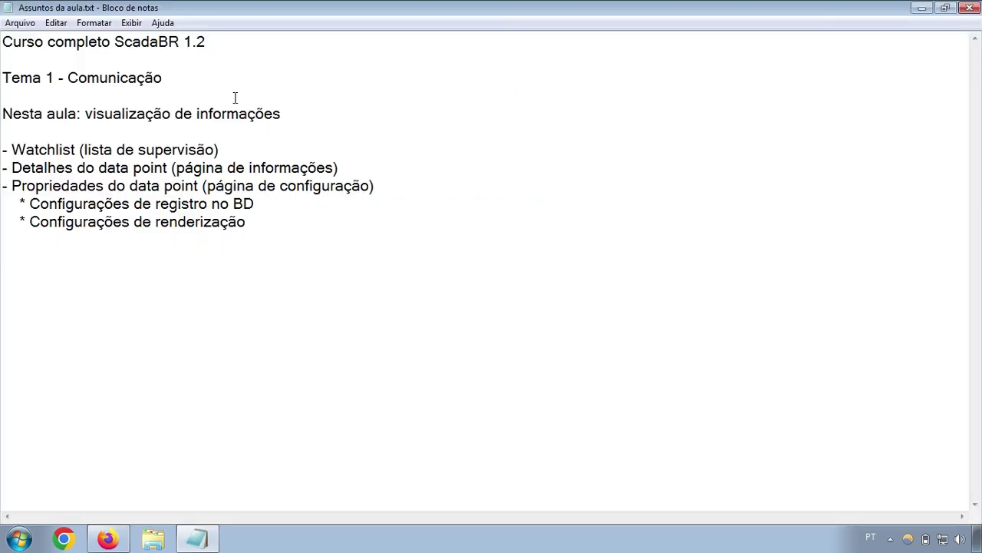
{"action": "left_click_drag", "start_coordinate": [182, 82], "coordinate": [2, 78]}
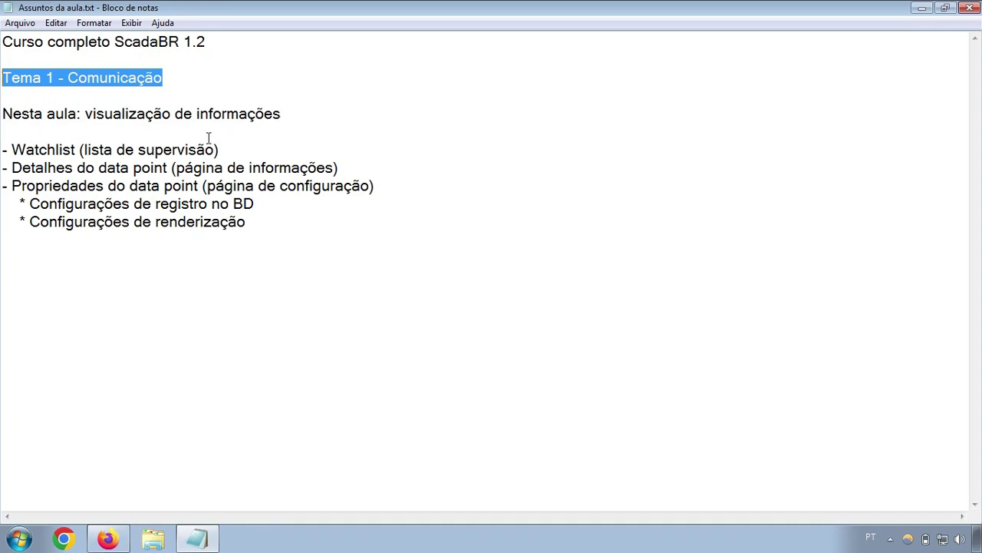
{"action": "left_click_drag", "start_coordinate": [76, 151], "coordinate": [14, 152]}
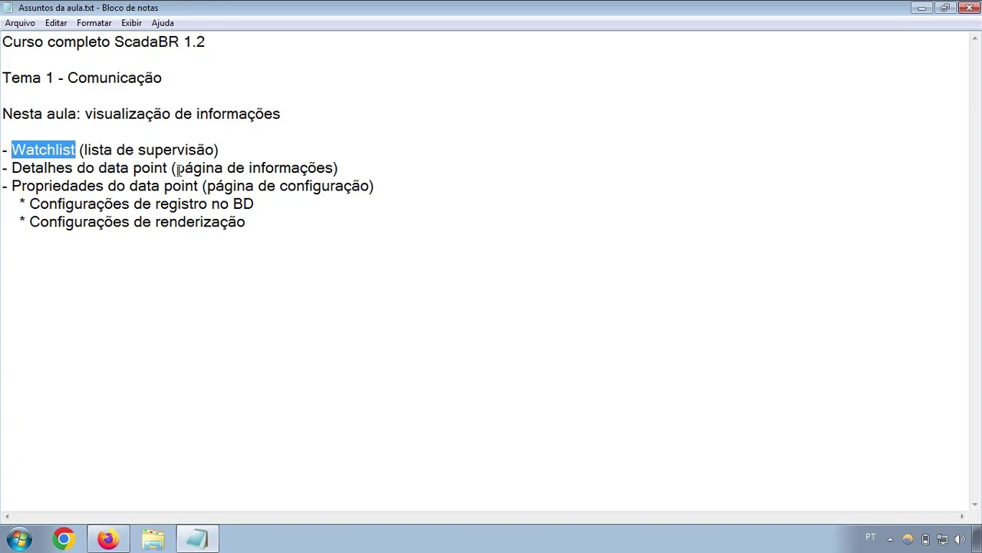
{"action": "left_click_drag", "start_coordinate": [176, 168], "coordinate": [336, 168]}
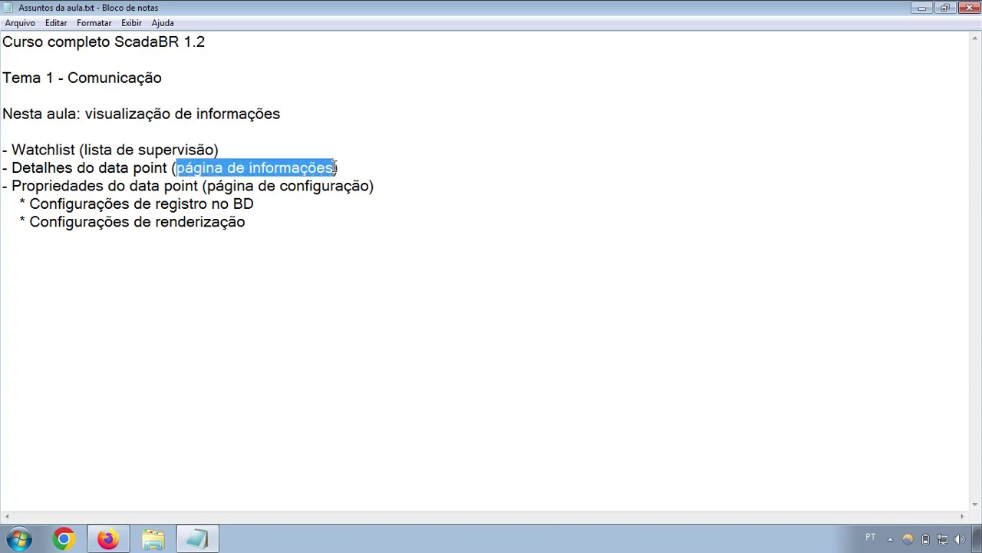
{"action": "left_click", "coordinate": [403, 156]}
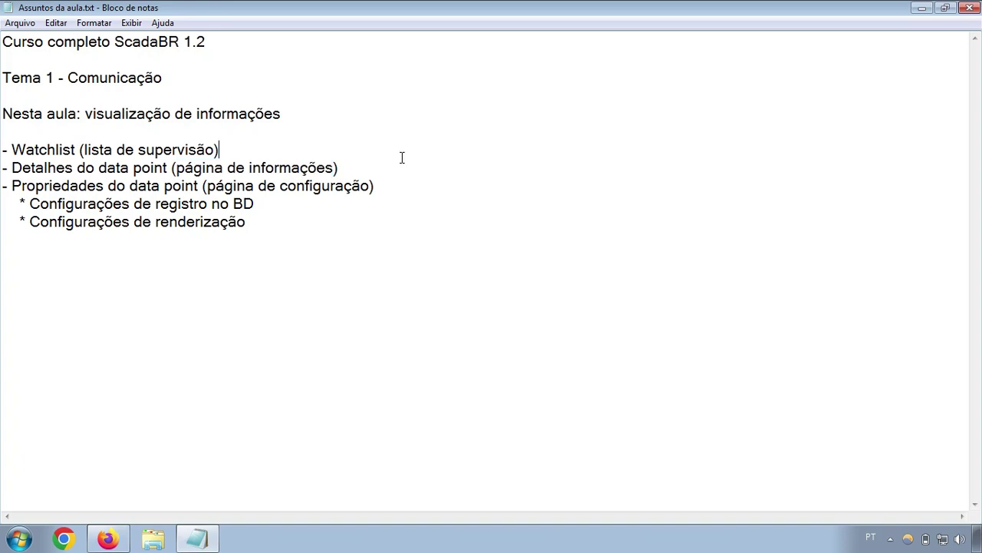
{"action": "left_click_drag", "start_coordinate": [332, 167], "coordinate": [178, 165]}
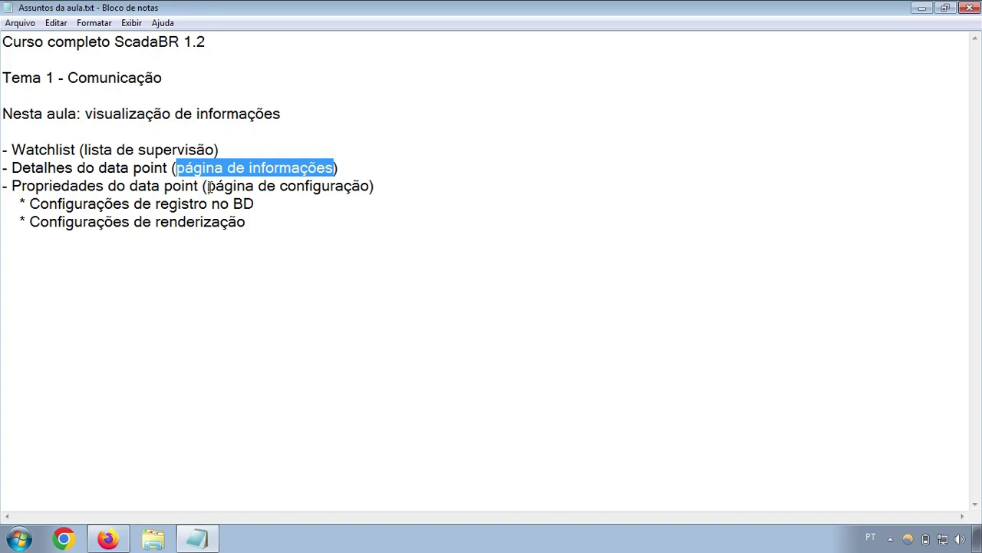
{"action": "left_click_drag", "start_coordinate": [208, 187], "coordinate": [370, 185]}
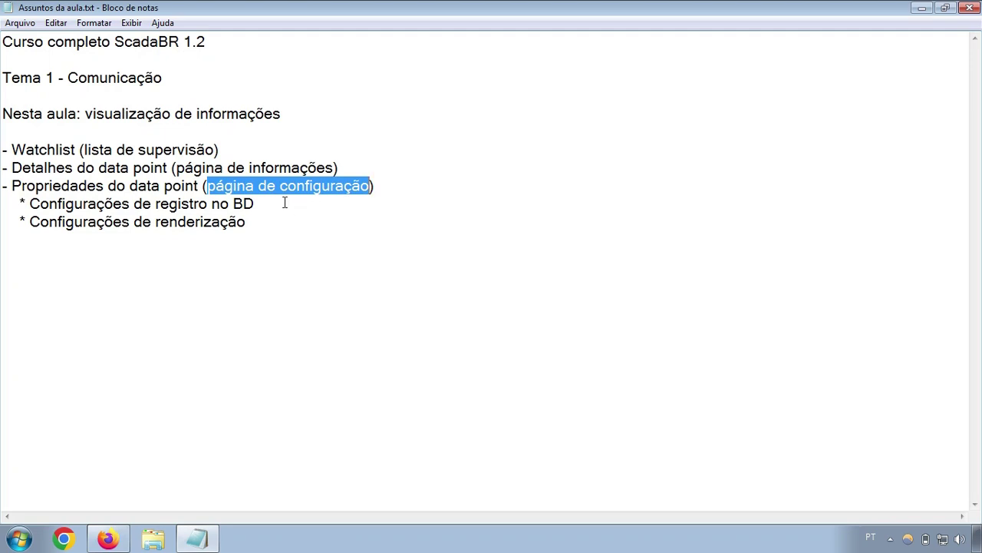
{"action": "left_click_drag", "start_coordinate": [281, 203], "coordinate": [157, 205]}
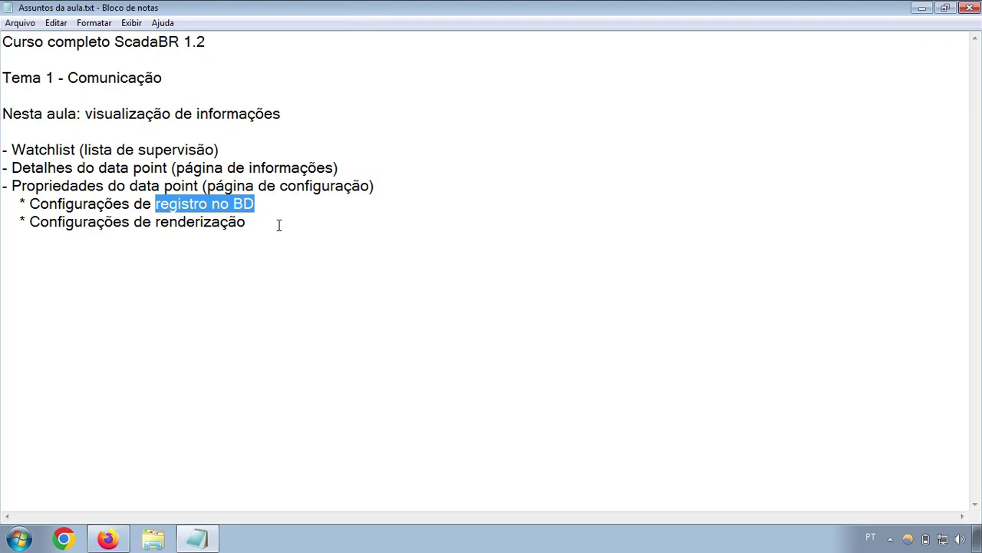
{"action": "left_click_drag", "start_coordinate": [279, 223], "coordinate": [30, 221]}
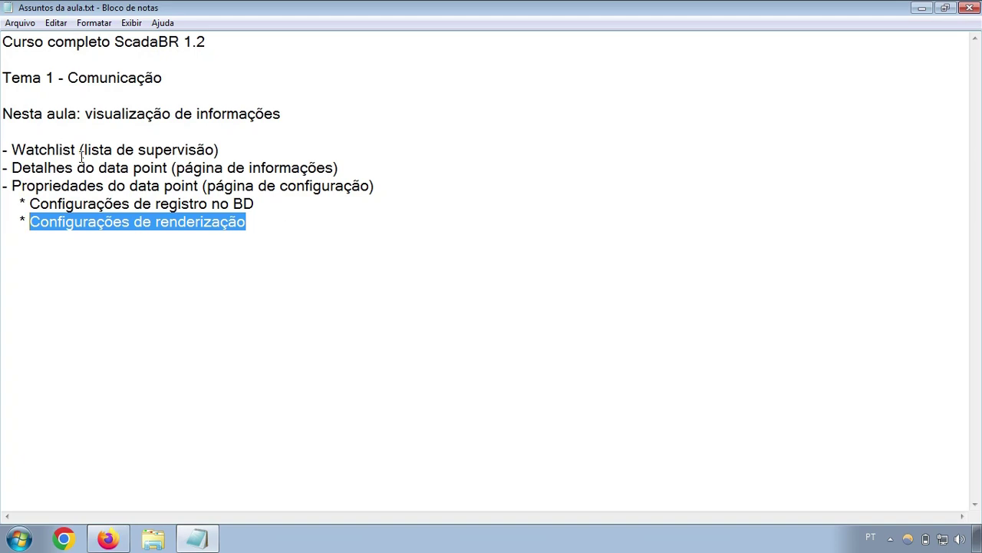
{"action": "left_click_drag", "start_coordinate": [75, 152], "coordinate": [14, 151]}
{"action": "left_click", "coordinate": [262, 213]}
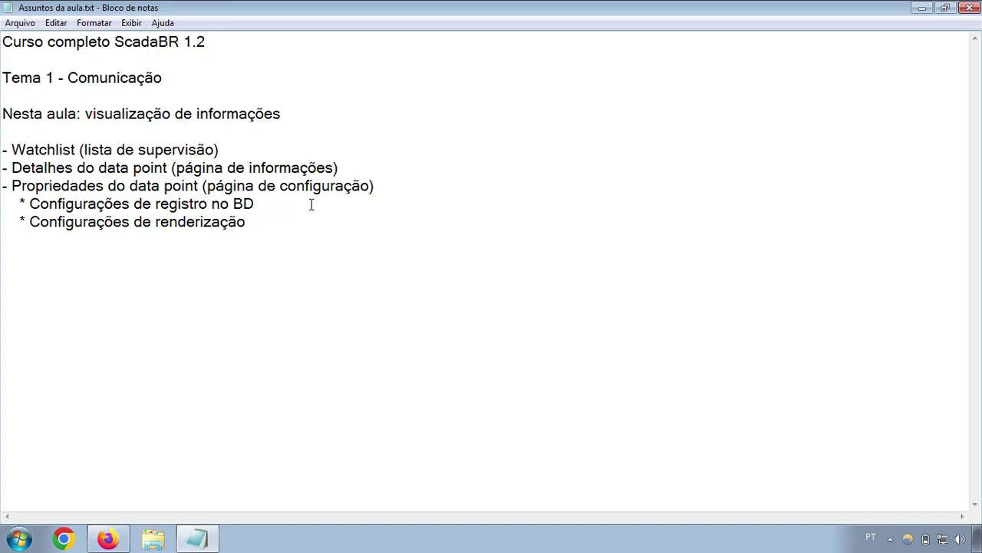
{"action": "left_click", "coordinate": [267, 201]}
{"action": "left_click_drag", "start_coordinate": [247, 222], "coordinate": [8, 217]}
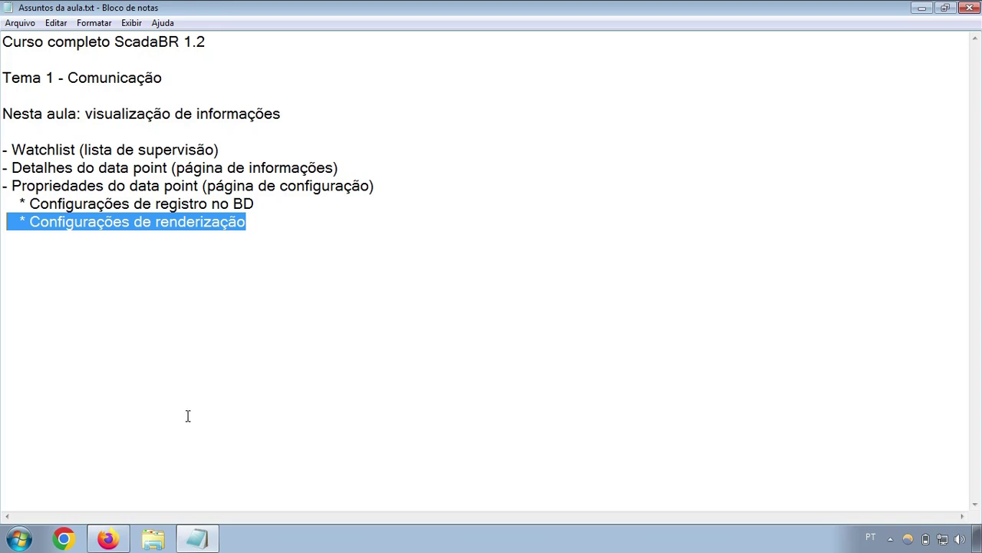
Step: Switch to ScadaBR in Firefox and open the watch list page
{"action": "left_click", "coordinate": [110, 541]}
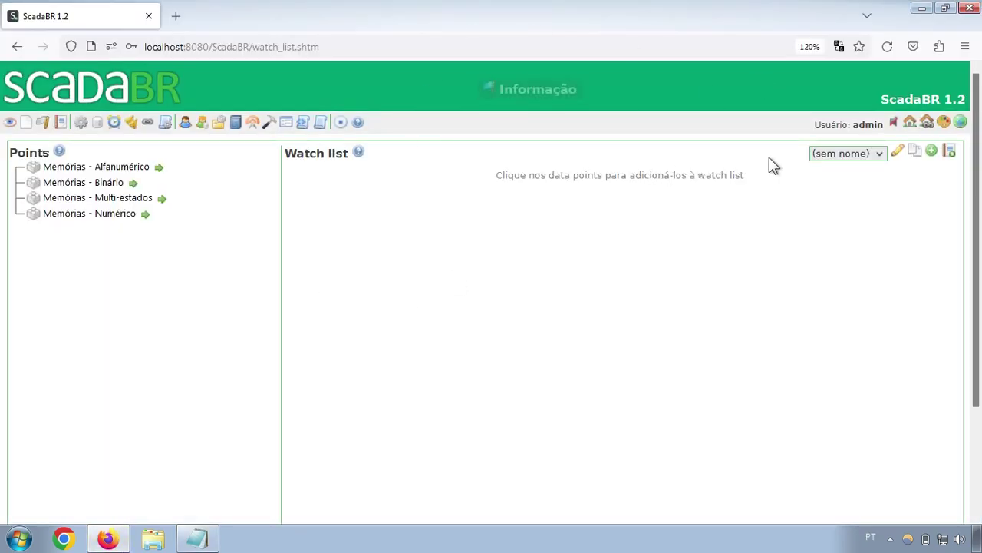
{"action": "mouse_move", "coordinate": [960, 122]}
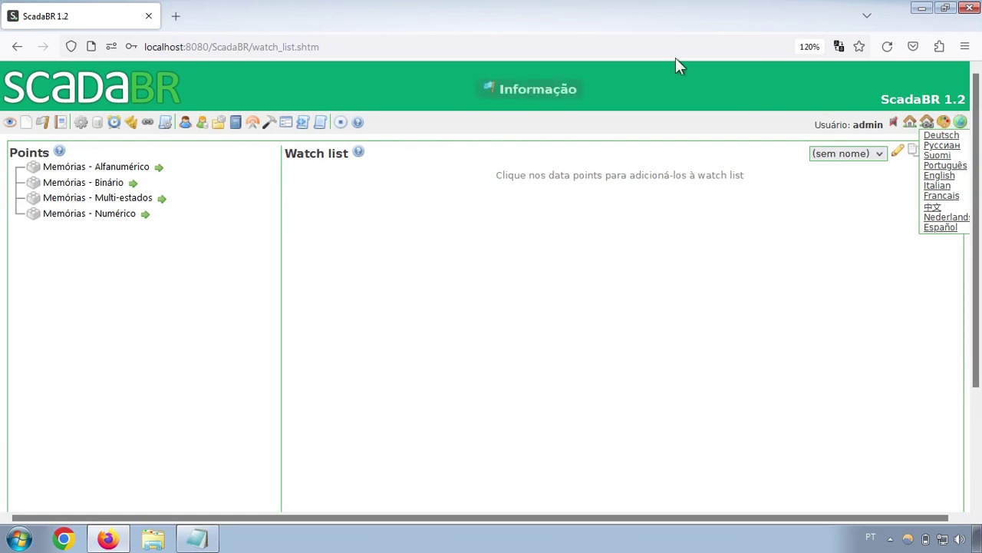
{"action": "left_click", "coordinate": [10, 123]}
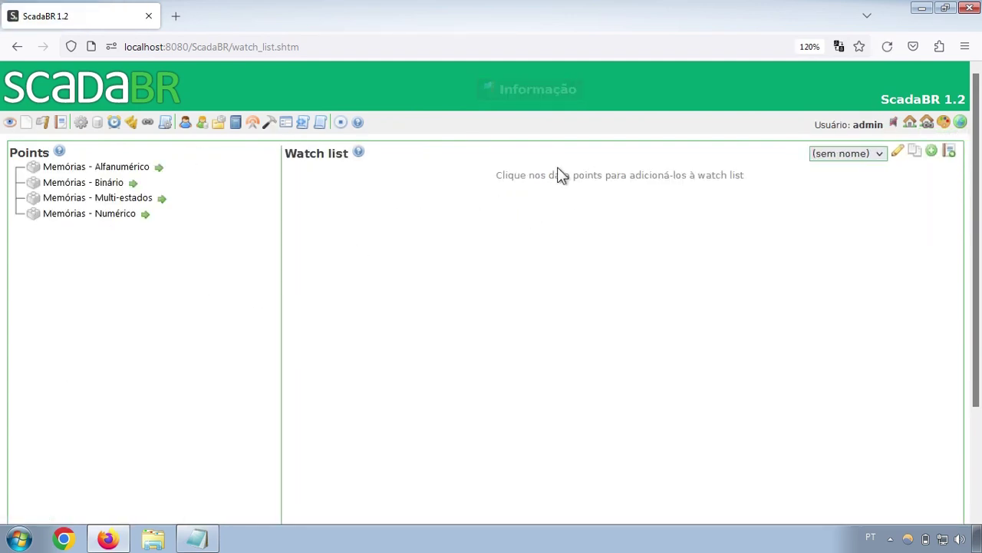
{"action": "mouse_move", "coordinate": [959, 122]}
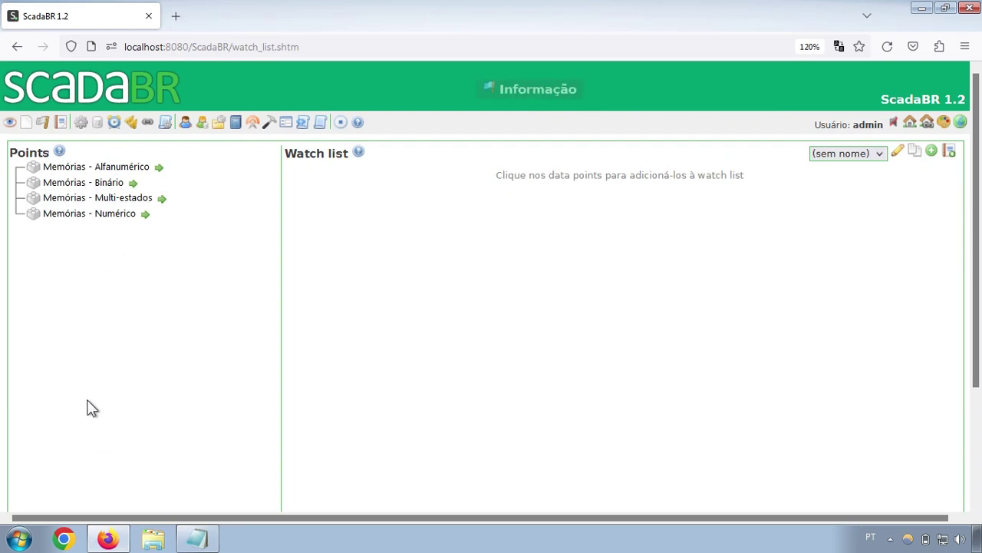
{"action": "left_click", "coordinate": [897, 150]}
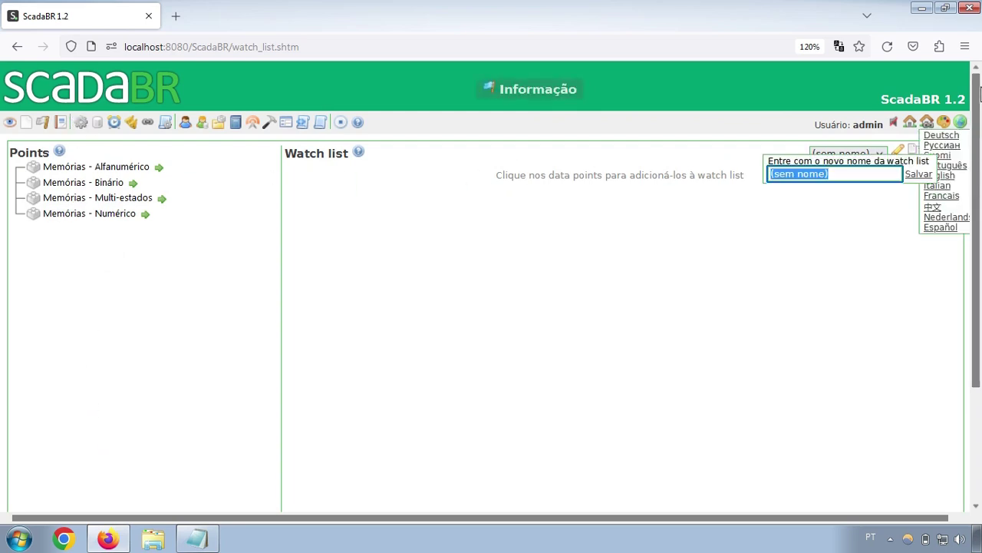
{"action": "left_click_drag", "start_coordinate": [980, 92], "coordinate": [979, 292]}
{"action": "scroll", "coordinate": [448, 286], "scroll_direction": "up", "scroll_amount": 3}
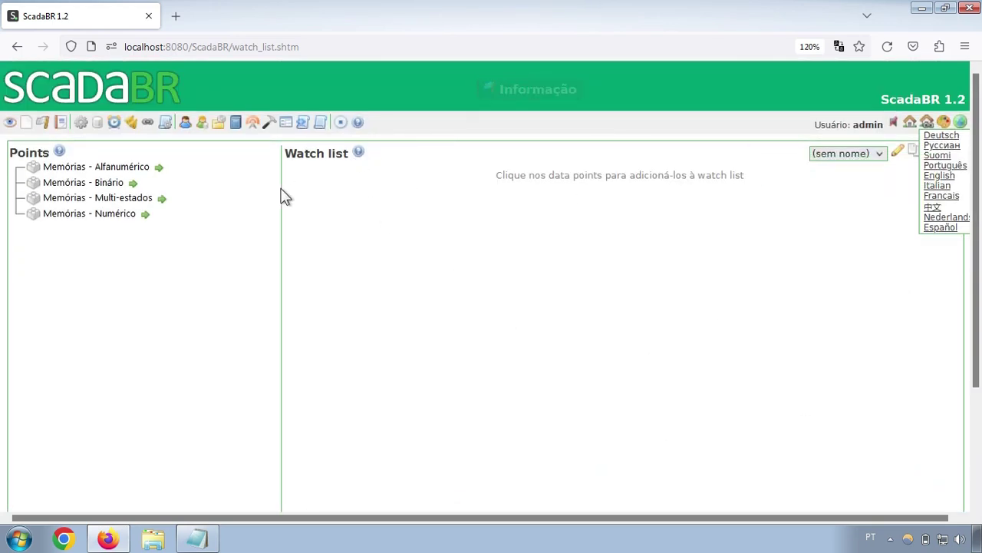
Step: Narrow the Points area slightly and add Memórias - Alfanumérico and Memórias - Binário to the watch list
{"action": "left_click_drag", "start_coordinate": [283, 182], "coordinate": [261, 188]}
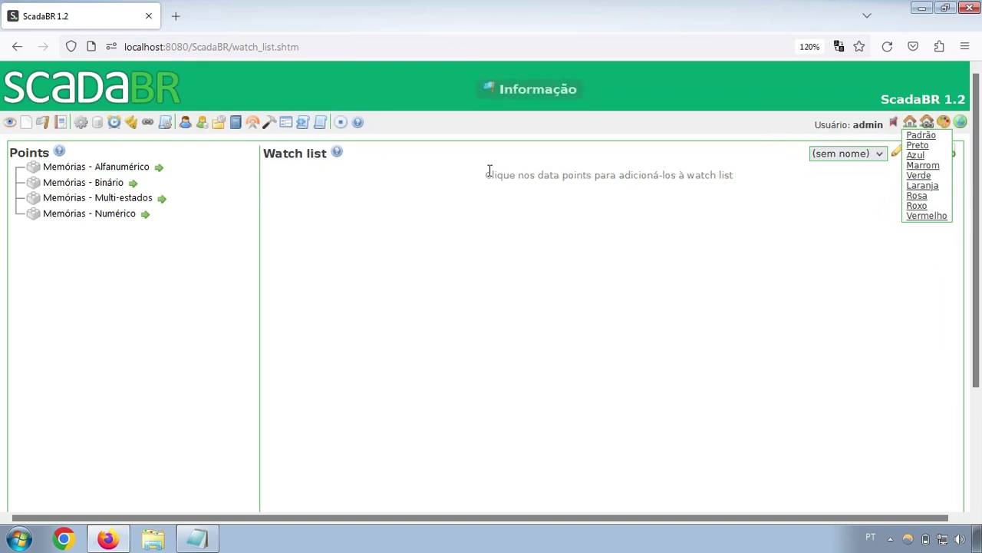
{"action": "left_click", "coordinate": [111, 167]}
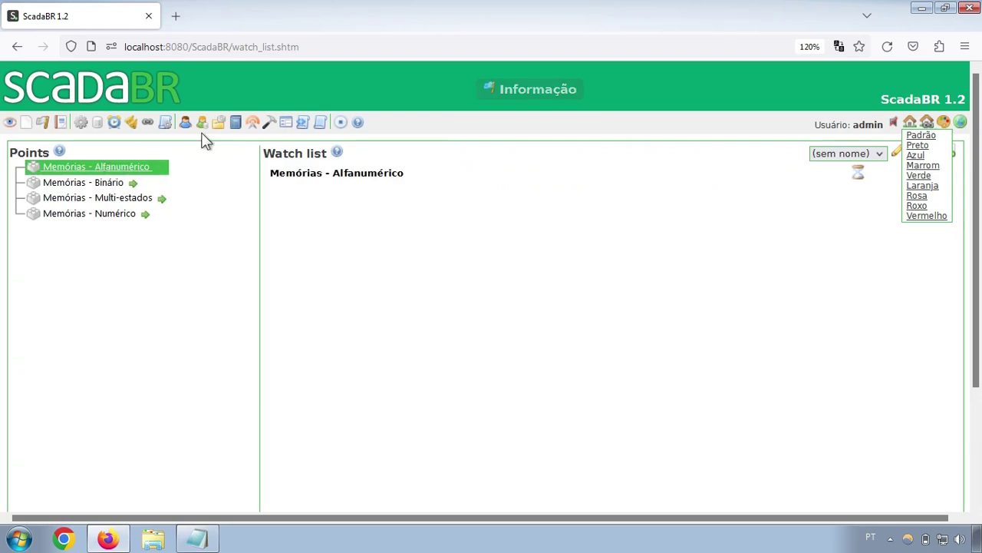
{"action": "left_click", "coordinate": [98, 184]}
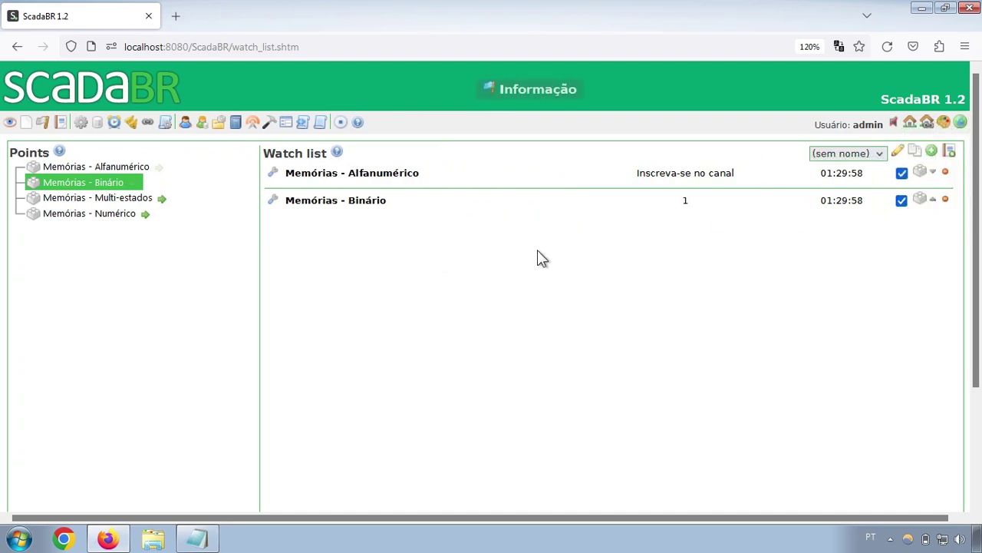
Step: Examine the Gráfico section below the watch list and the names of the two listed data points
{"action": "scroll", "coordinate": [575, 265], "scroll_direction": "down", "scroll_amount": 2}
{"action": "scroll", "coordinate": [620, 234], "scroll_direction": "down", "scroll_amount": 1}
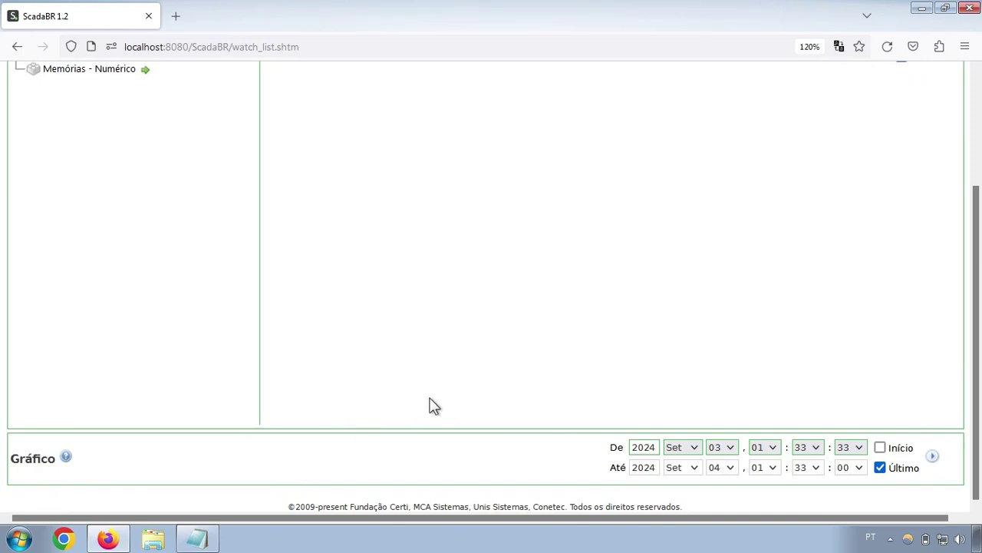
{"action": "scroll", "coordinate": [456, 333], "scroll_direction": "up", "scroll_amount": 4}
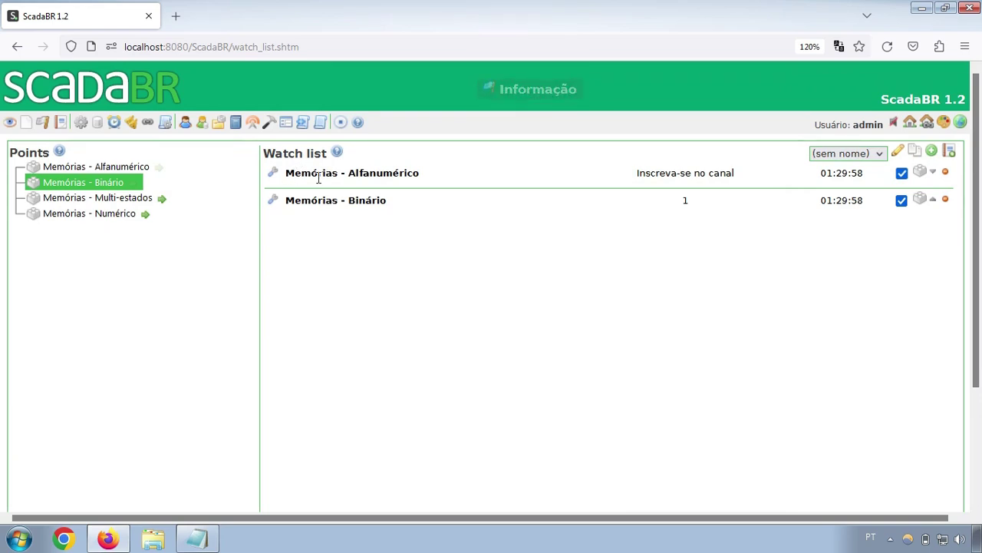
{"action": "left_click_drag", "start_coordinate": [350, 173], "coordinate": [420, 179]}
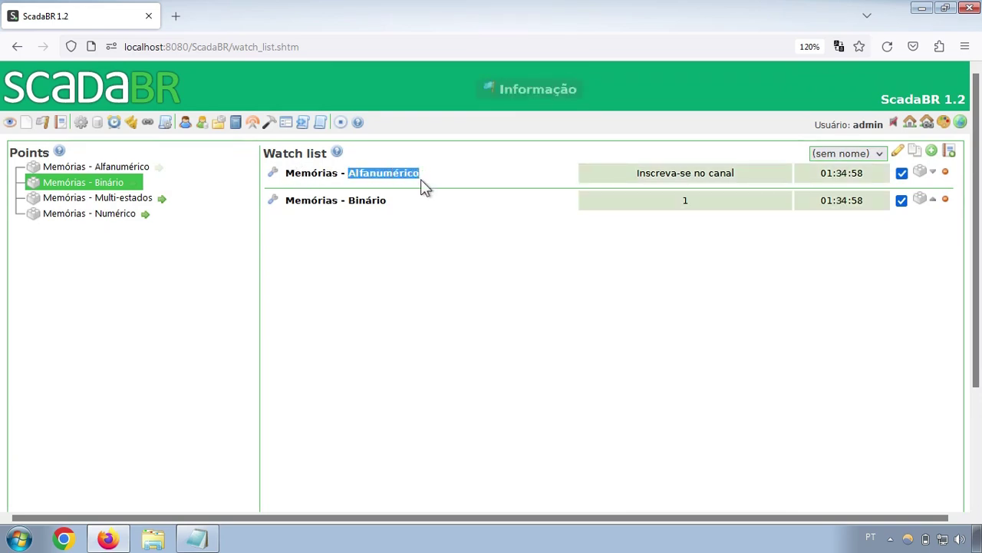
{"action": "left_click_drag", "start_coordinate": [349, 200], "coordinate": [389, 204]}
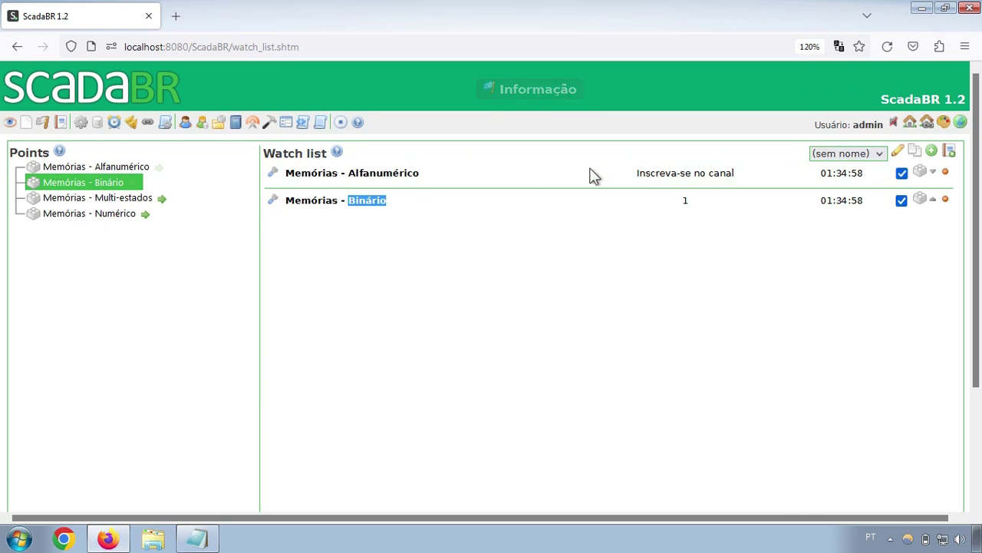
Step: Exclude the alphanumeric and binary data points from the chart selection, and include both again
{"action": "left_click", "coordinate": [901, 174]}
{"action": "left_click", "coordinate": [901, 200]}
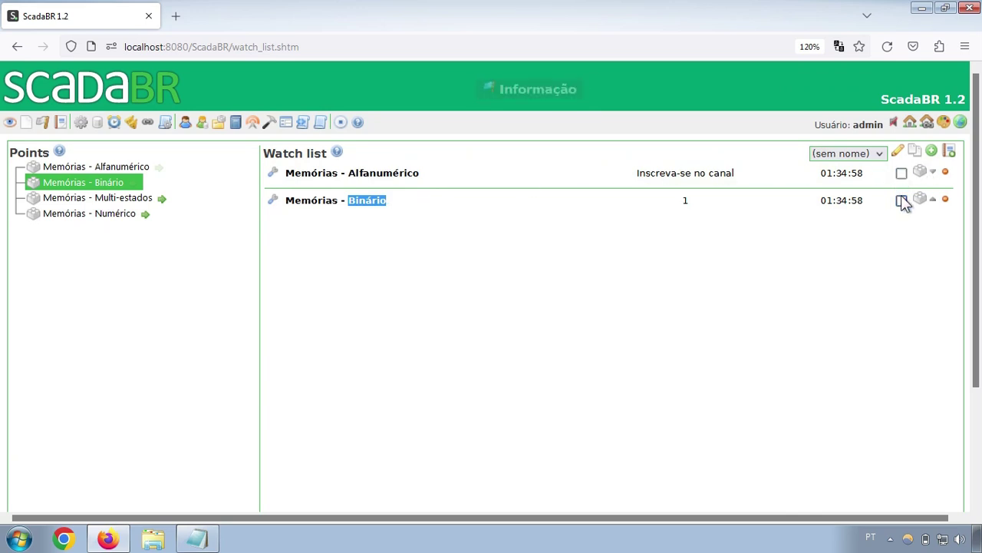
{"action": "left_click", "coordinate": [901, 173]}
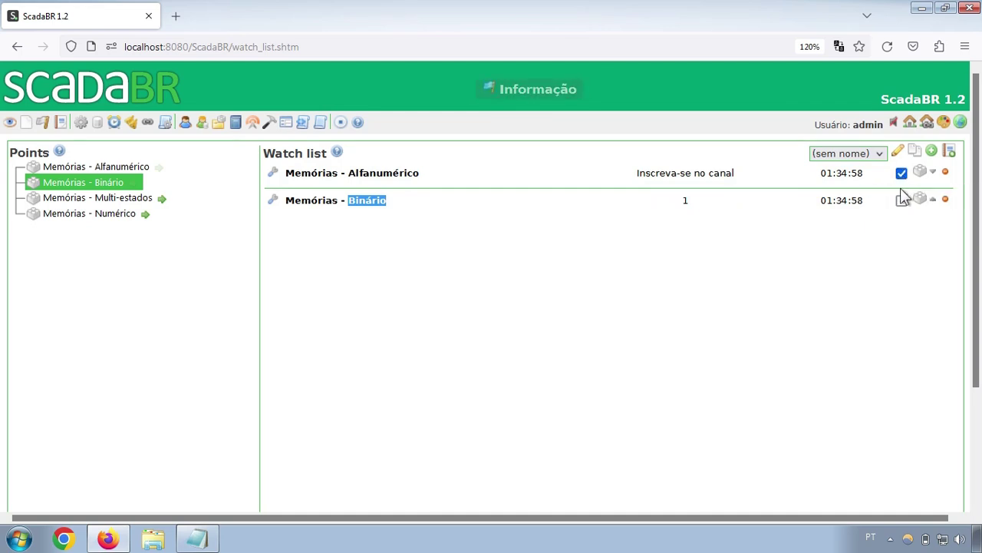
{"action": "left_click", "coordinate": [902, 200]}
Step: Generate the chart of the selected data points for the preset period and examine the plotted binary history
{"action": "scroll", "coordinate": [845, 288], "scroll_direction": "down", "scroll_amount": 3}
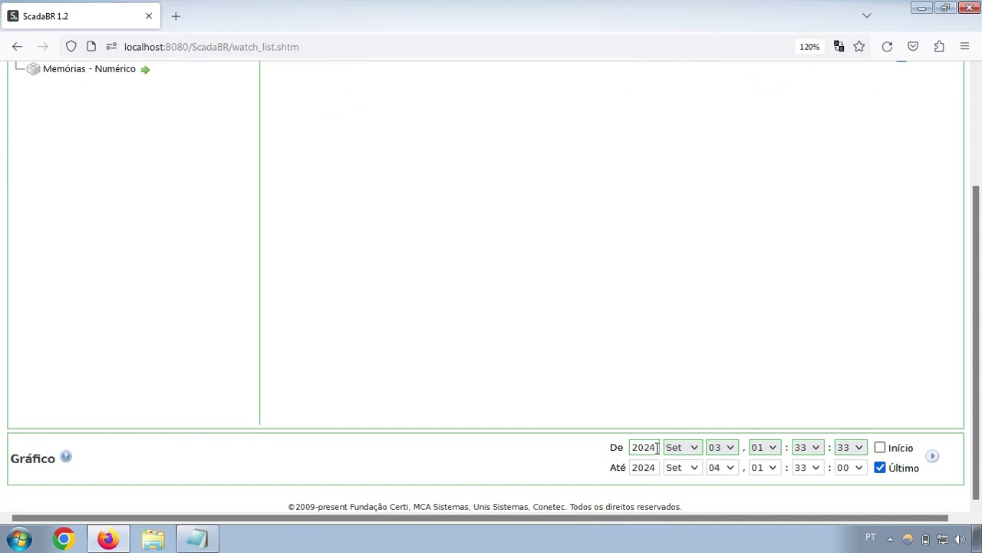
{"action": "left_click", "coordinate": [934, 459]}
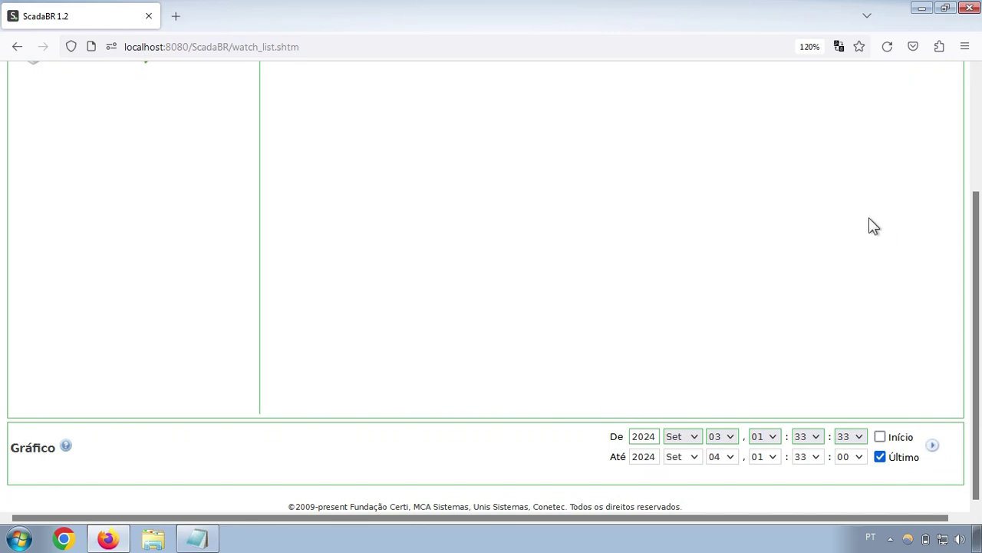
{"action": "scroll", "coordinate": [713, 236], "scroll_direction": "down", "scroll_amount": 4}
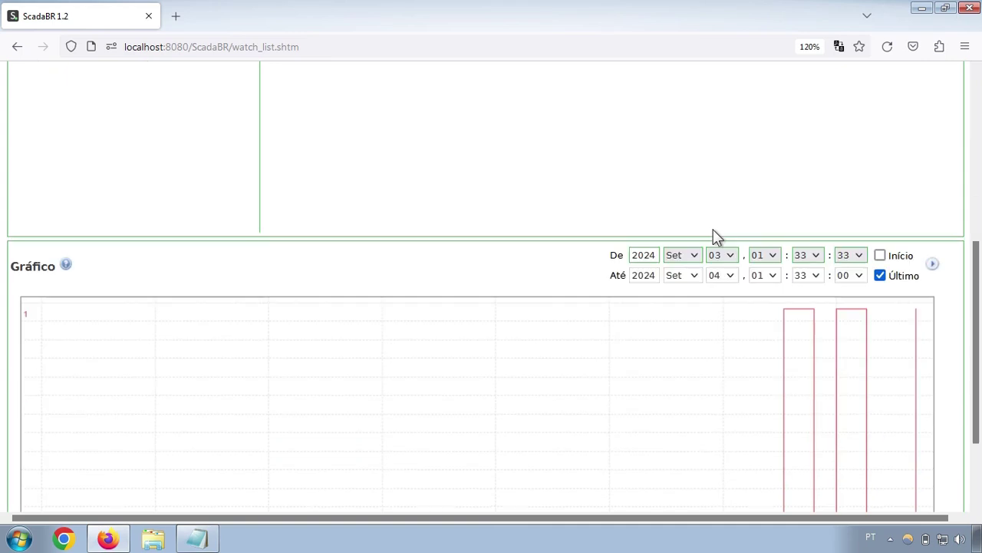
{"action": "scroll", "coordinate": [731, 234], "scroll_direction": "down", "scroll_amount": 3}
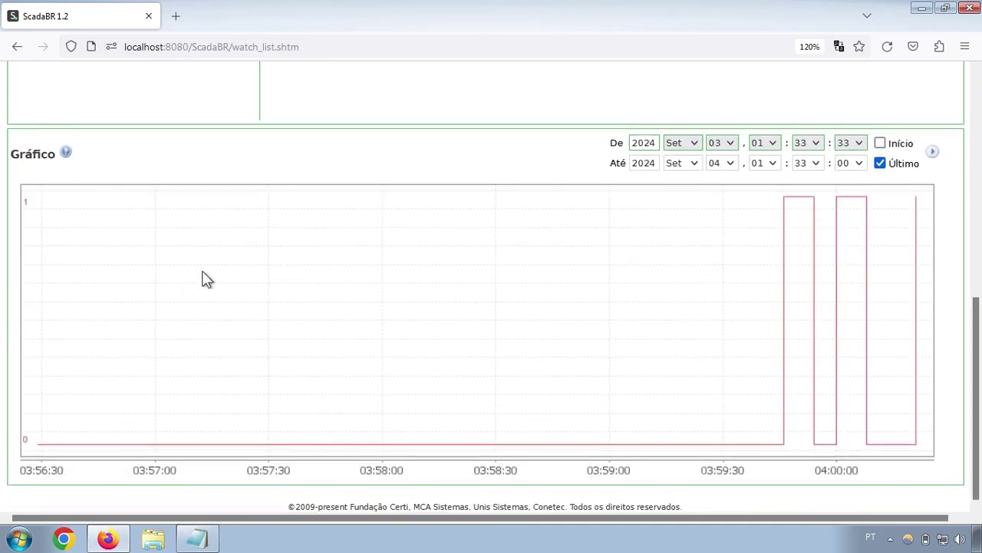
{"action": "scroll", "coordinate": [489, 326], "scroll_direction": "up", "scroll_amount": 1}
{"action": "scroll", "coordinate": [524, 356], "scroll_direction": "down", "scroll_amount": 1}
{"action": "scroll", "coordinate": [524, 360], "scroll_direction": "up", "scroll_amount": 5}
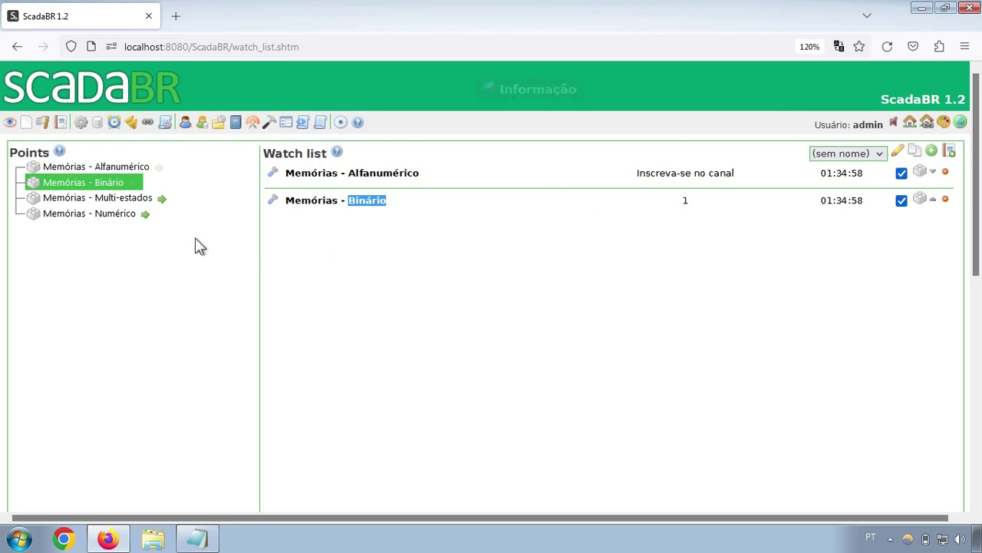
Step: Add Memórias - Numérico to the watch list and exclude Memórias - Alfanumérico from the chart selection
{"action": "left_click", "coordinate": [119, 214]}
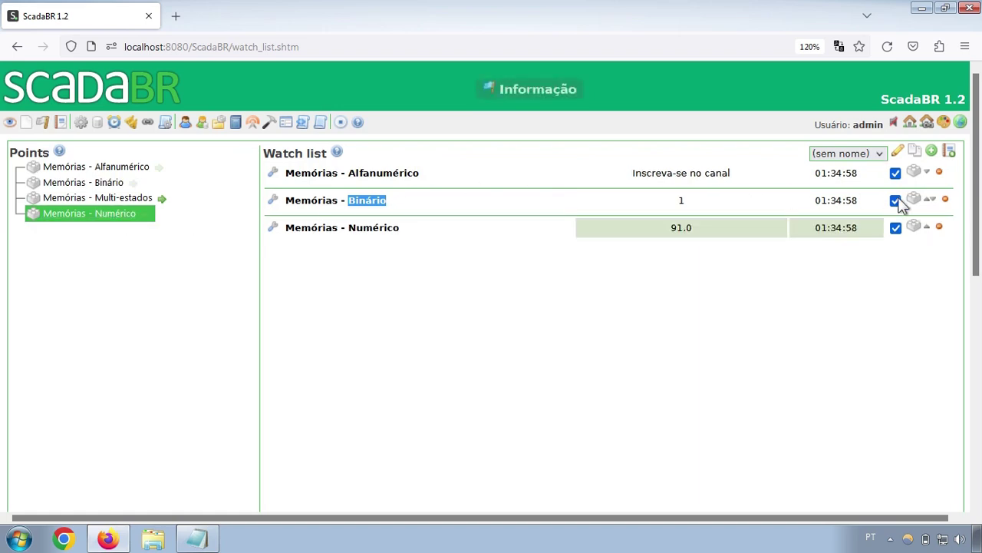
{"action": "left_click", "coordinate": [895, 173]}
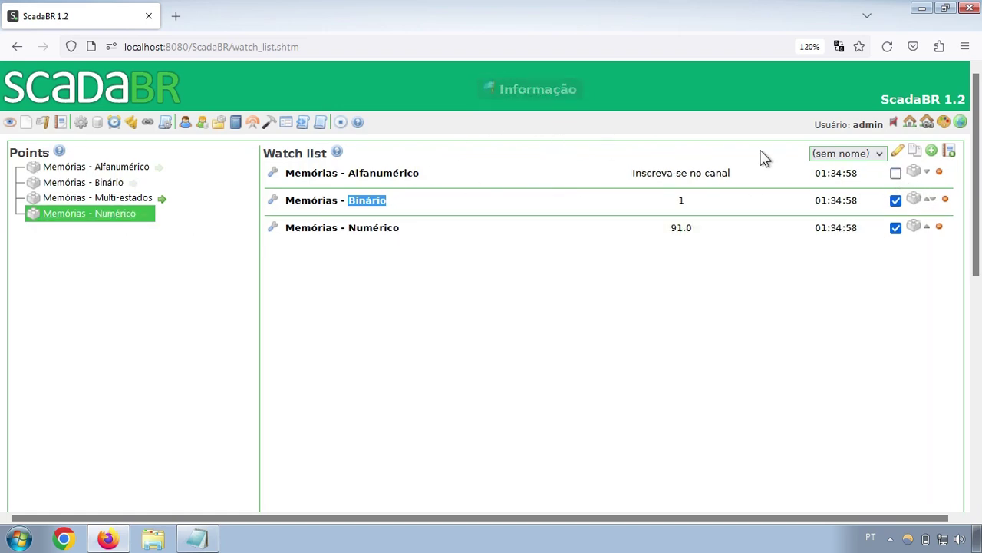
{"action": "left_click_drag", "start_coordinate": [733, 173], "coordinate": [658, 173]}
{"action": "left_click", "coordinate": [666, 171]}
{"action": "scroll", "coordinate": [680, 168], "scroll_direction": "down", "scroll_amount": 5}
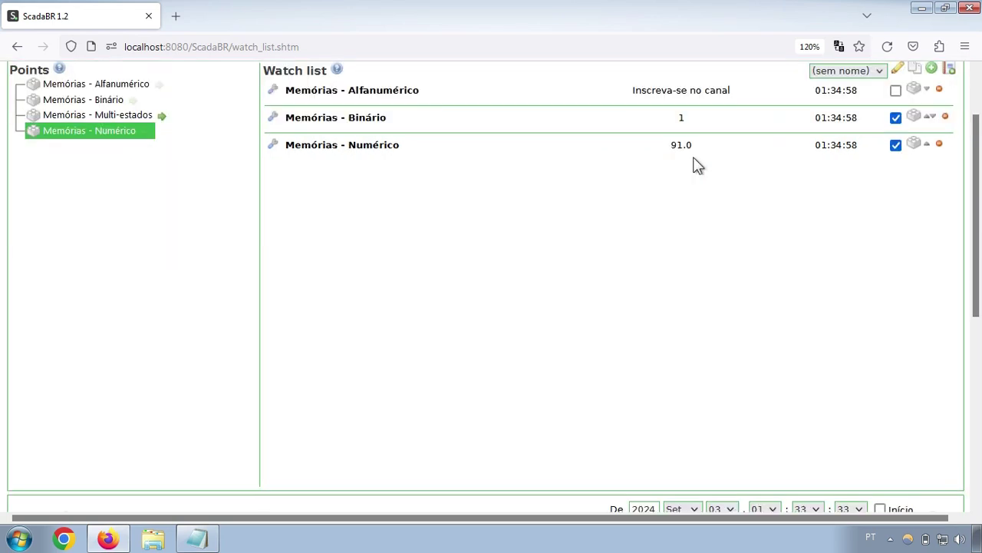
{"action": "scroll", "coordinate": [818, 127], "scroll_direction": "up", "scroll_amount": 5}
{"action": "scroll", "coordinate": [878, 158], "scroll_direction": "down", "scroll_amount": 1}
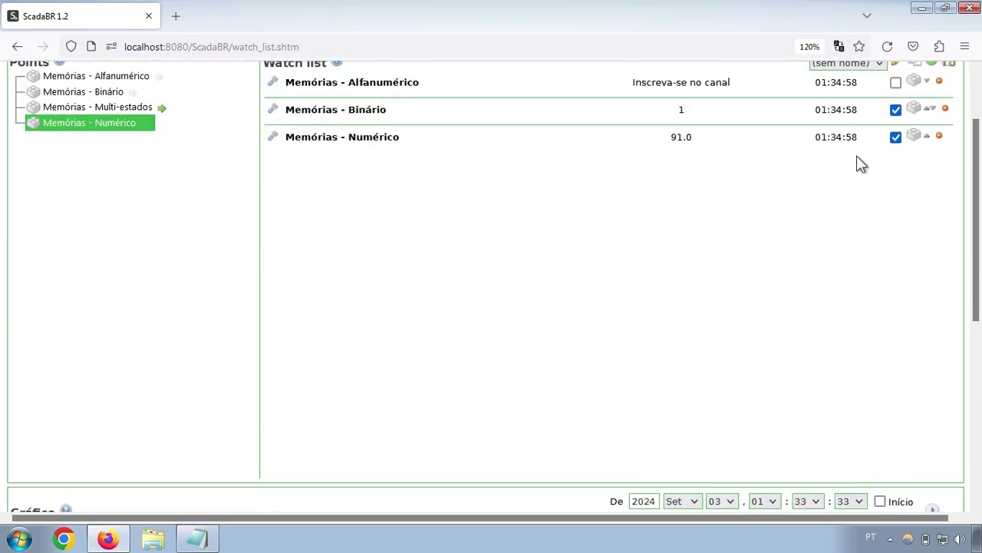
Step: Generate the chart of Memórias - Binário and Memórias - Numérico for the preset period and examine both curves
{"action": "scroll", "coordinate": [874, 200], "scroll_direction": "down", "scroll_amount": 4}
{"action": "left_click", "coordinate": [934, 153]}
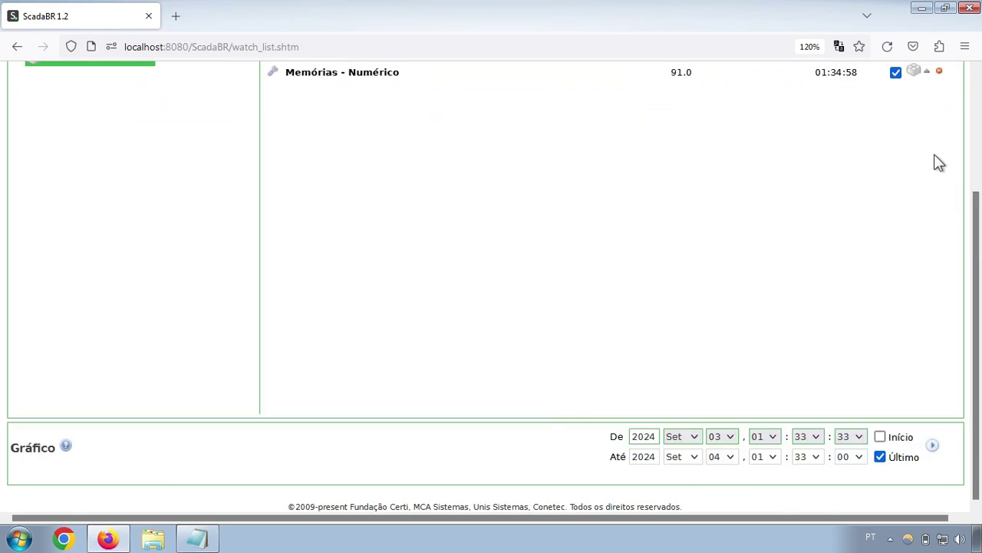
{"action": "scroll", "coordinate": [570, 222], "scroll_direction": "down", "scroll_amount": 4}
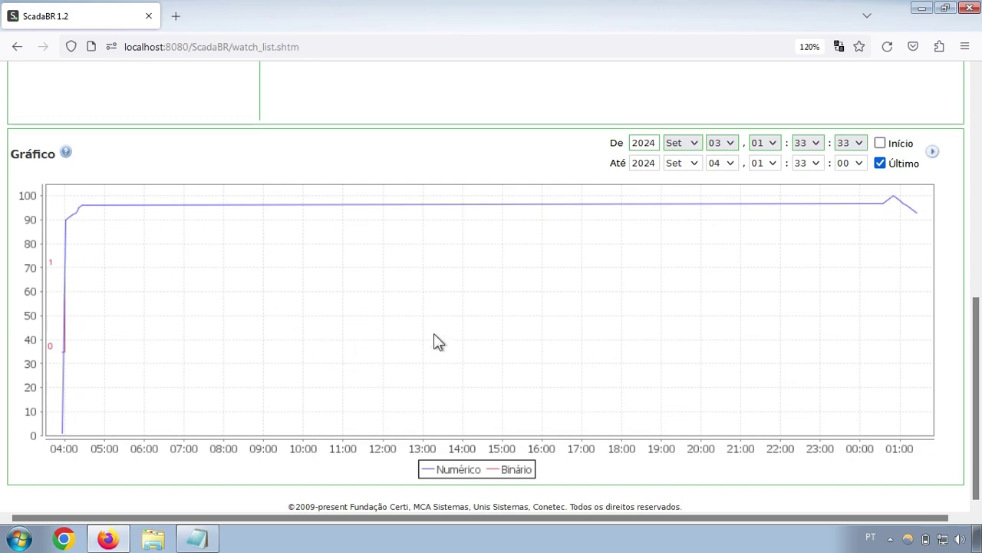
Step: Examine how the data source and data point names are combined in the first watch list entry
{"action": "scroll", "coordinate": [400, 342], "scroll_direction": "up", "scroll_amount": 6}
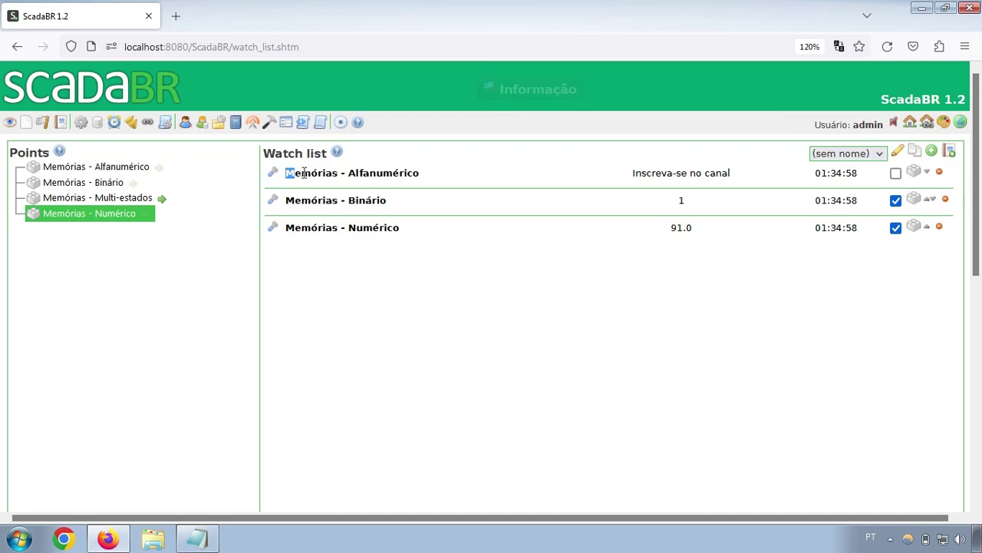
{"action": "left_click_drag", "start_coordinate": [304, 173], "coordinate": [423, 176]}
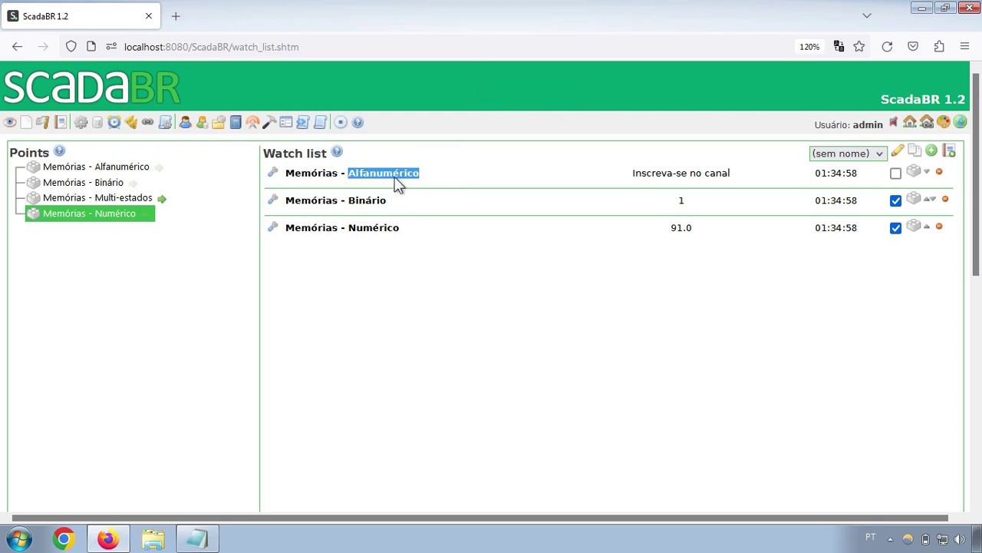
{"action": "left_click", "coordinate": [420, 173]}
{"action": "left_click_drag", "start_coordinate": [404, 174], "coordinate": [357, 175]}
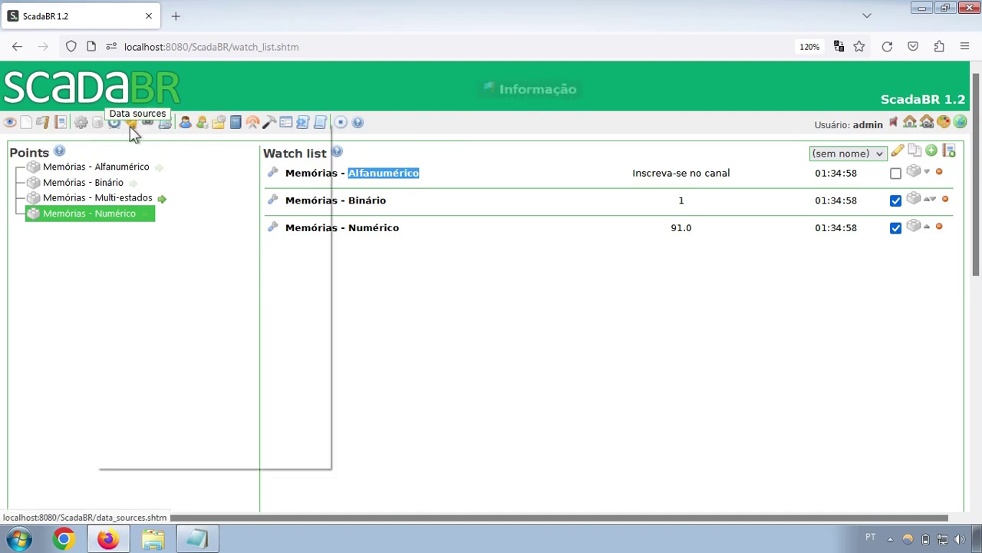
Step: Open the data sources page in a second browser tab and return to the watch list
{"action": "left_click", "coordinate": [189, 132]}
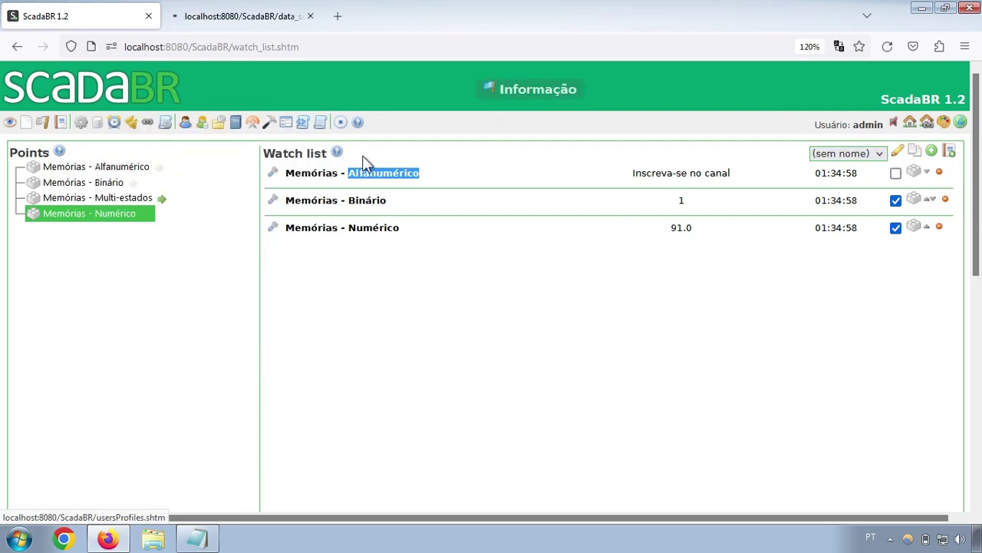
{"action": "left_click", "coordinate": [258, 21]}
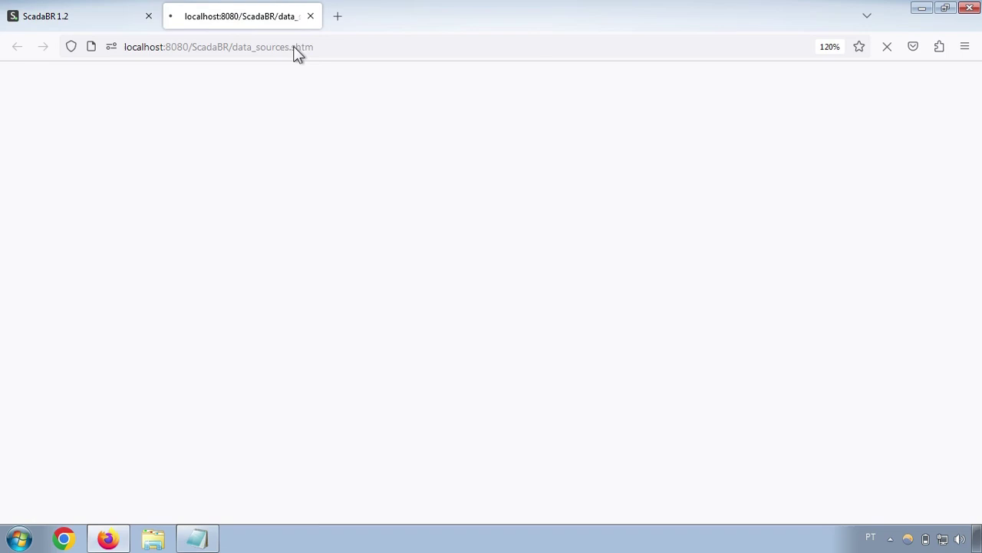
{"action": "left_click", "coordinate": [70, 10]}
{"action": "left_click", "coordinate": [530, 235]}
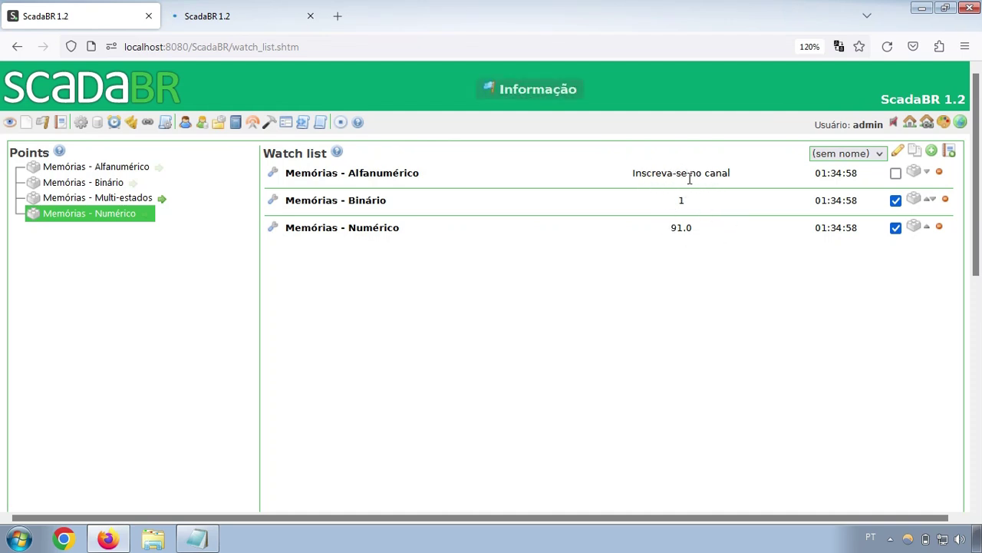
Step: Examine the values and update times of the three data points in the watch list
{"action": "left_click_drag", "start_coordinate": [633, 176], "coordinate": [673, 227]}
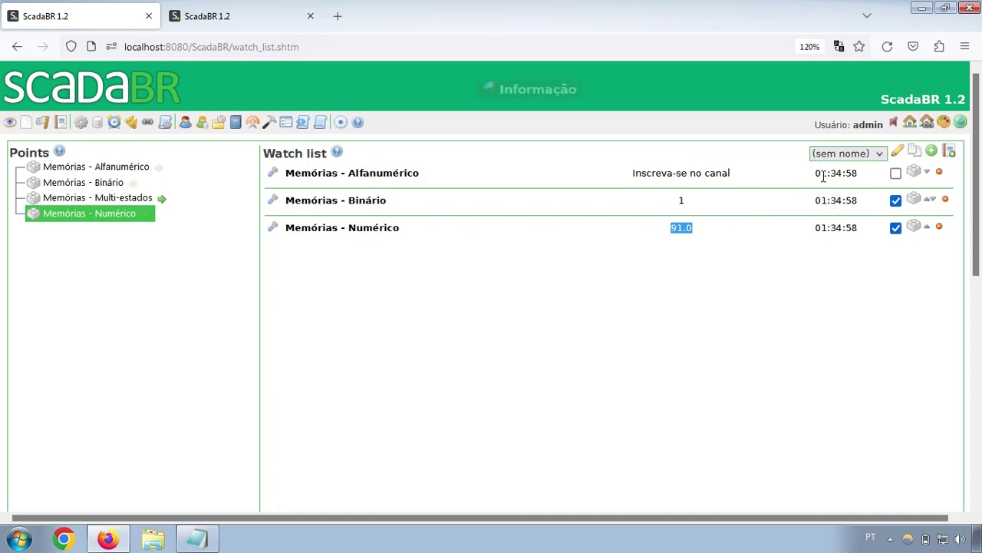
{"action": "left_click_drag", "start_coordinate": [817, 173], "coordinate": [812, 204]}
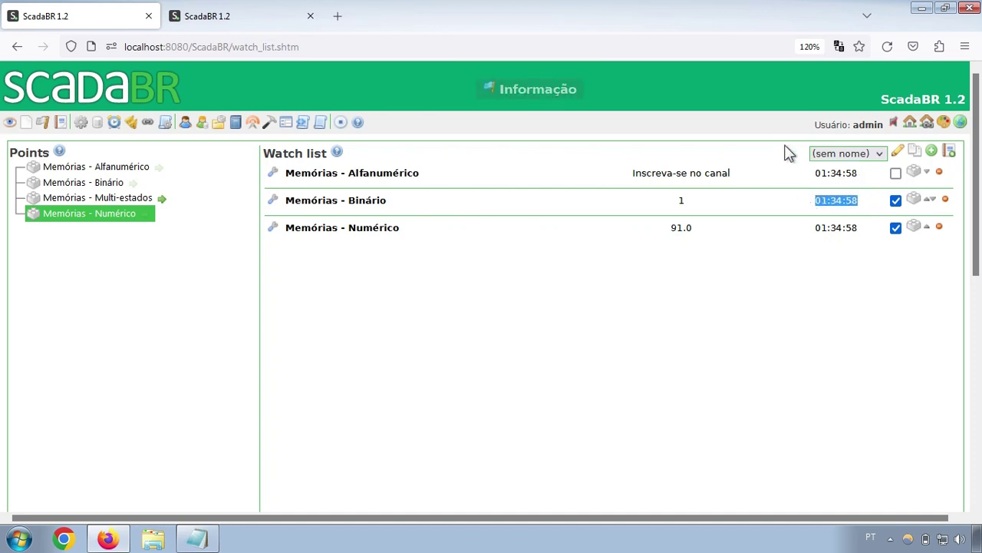
{"action": "left_click", "coordinate": [848, 228]}
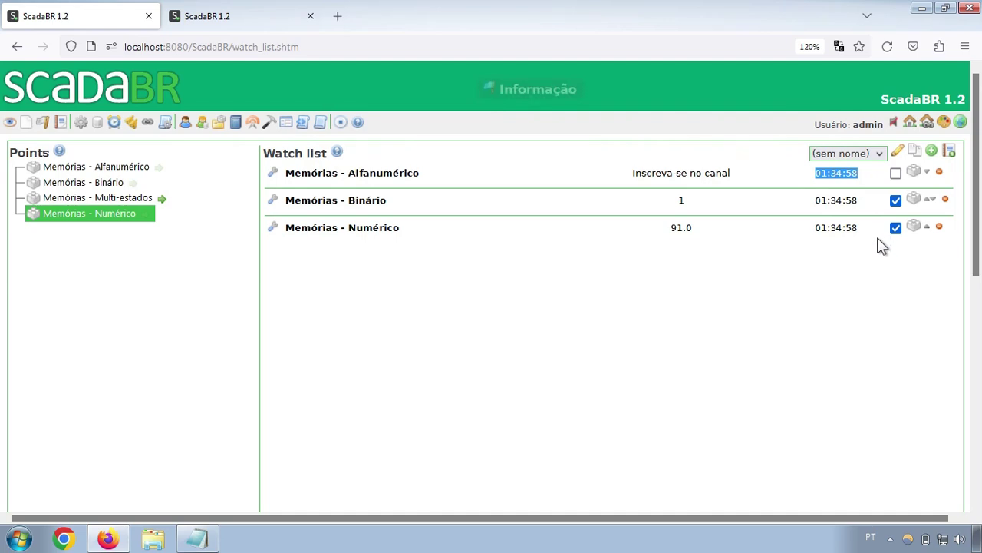
Step: Open the Memórias data source for editing and check the Alfanumérico point name in the watch list
{"action": "left_click", "coordinate": [230, 10]}
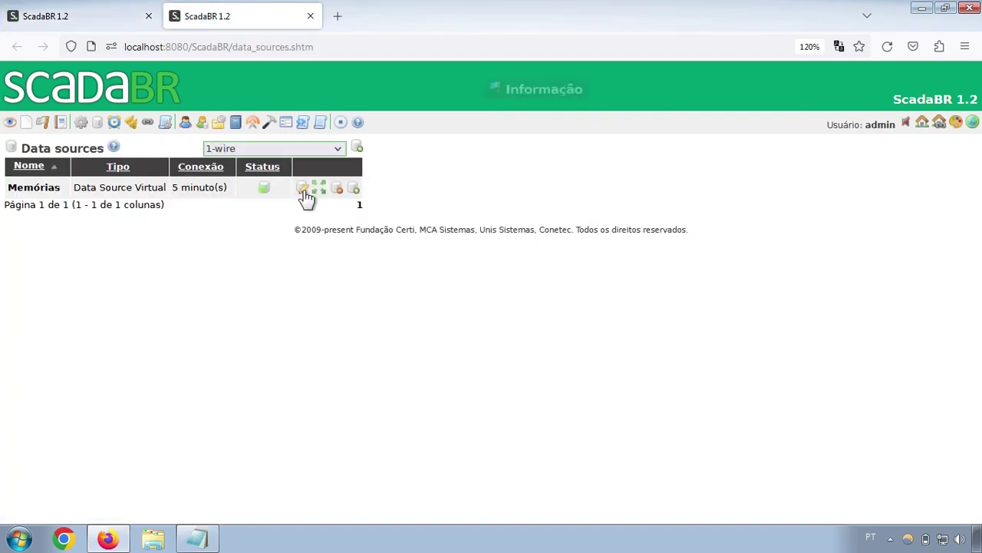
{"action": "left_click", "coordinate": [72, 9]}
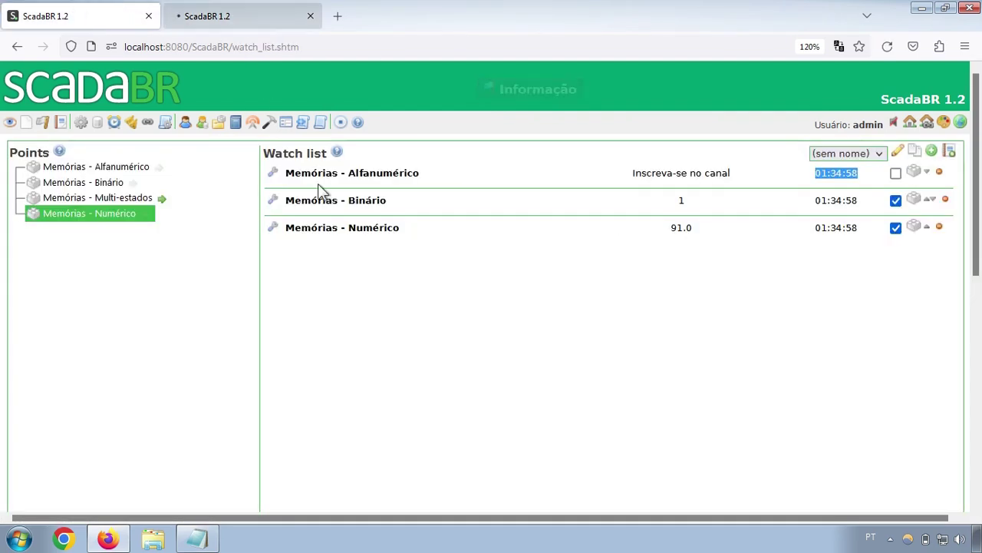
{"action": "left_click_drag", "start_coordinate": [349, 173], "coordinate": [420, 173]}
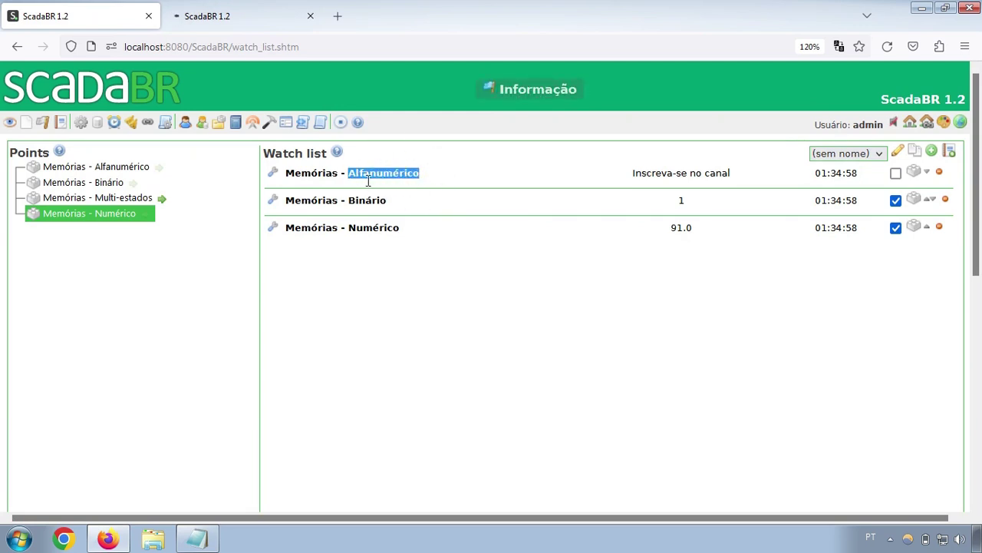
Step: Create and save a binary data point named "Nome de exemplo" in the Memórias data source
{"action": "left_click", "coordinate": [268, 15]}
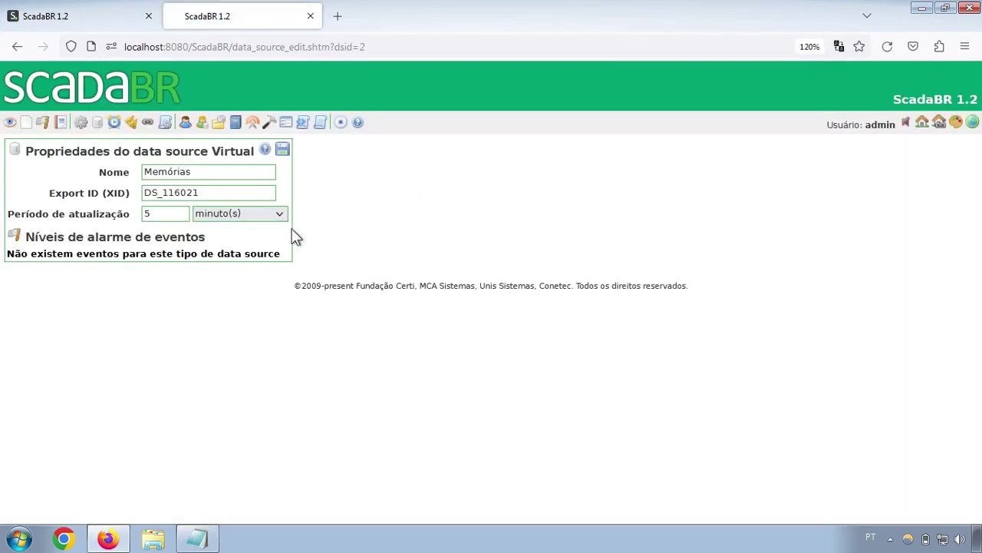
{"action": "left_click", "coordinate": [236, 321]}
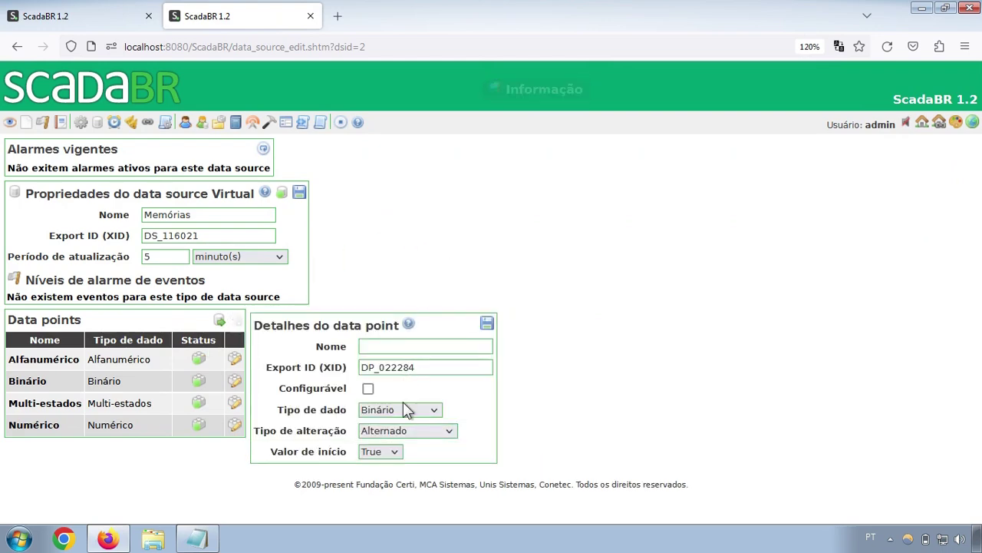
{"action": "left_click", "coordinate": [401, 345]}
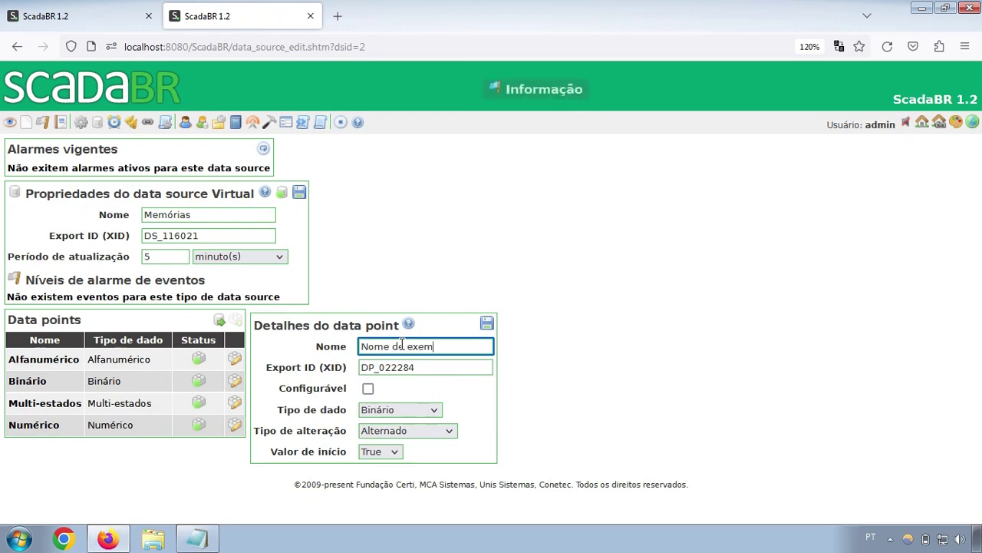
{"action": "left_click", "coordinate": [489, 326]}
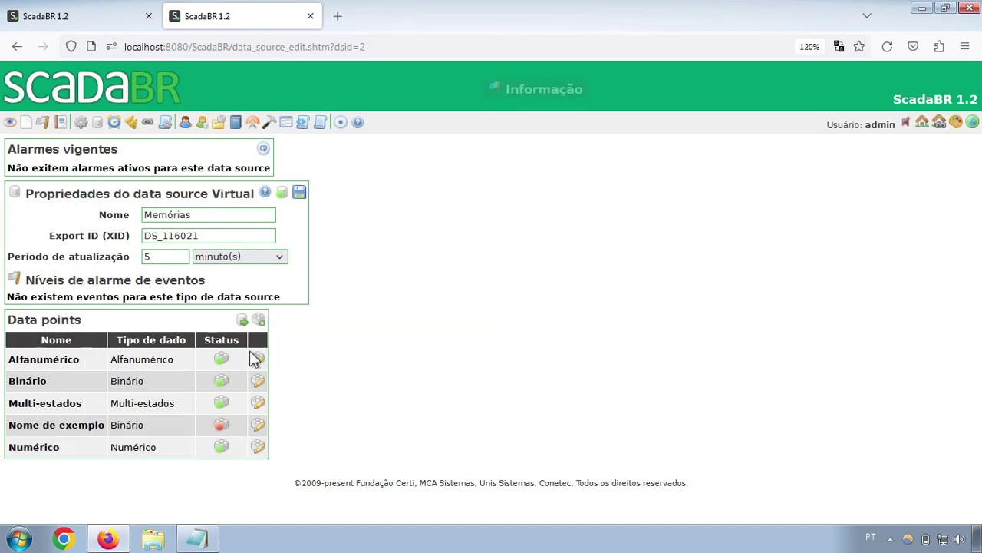
Step: Reload the watch list page, add Memórias - Nome de exemplo to the list, and remove it again
{"action": "left_click", "coordinate": [102, 17]}
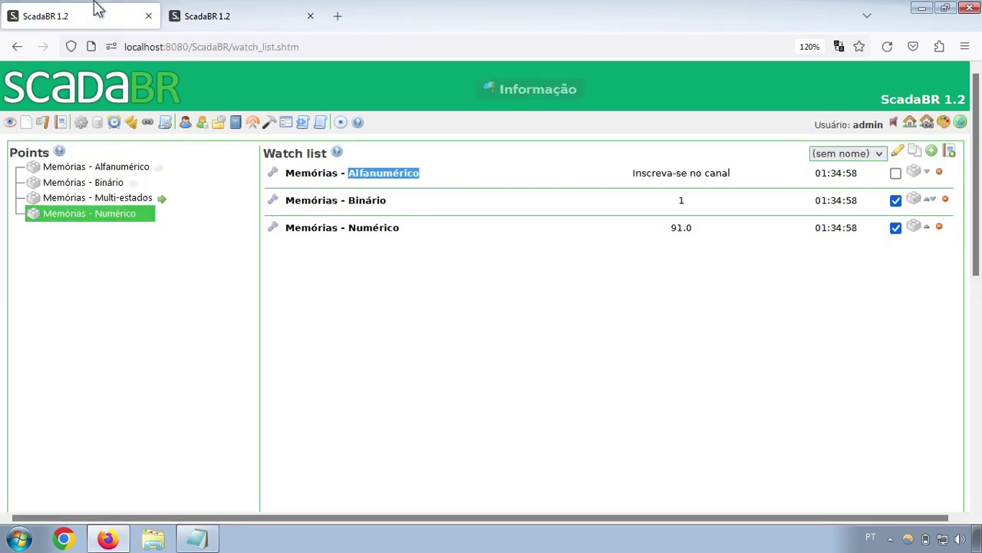
{"action": "left_click", "coordinate": [887, 46]}
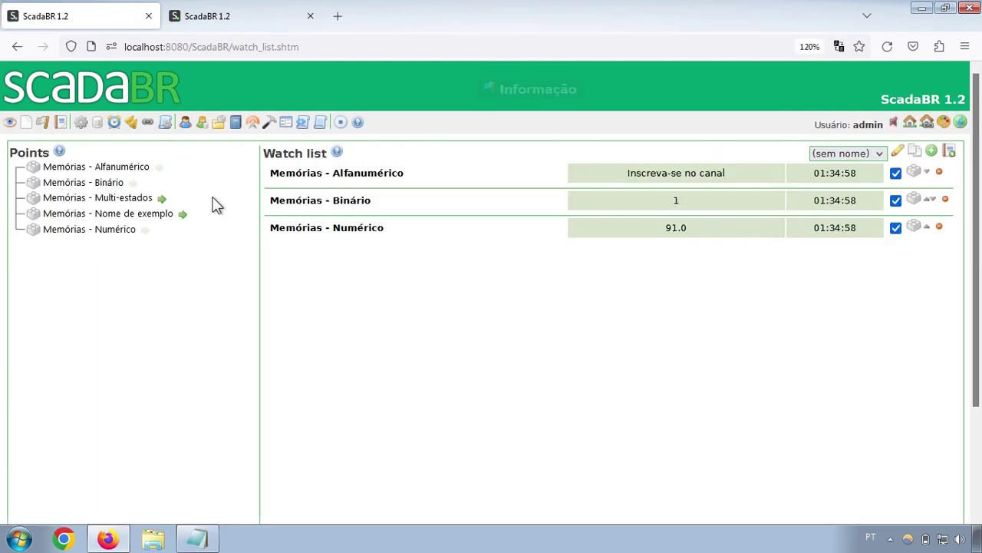
{"action": "left_click", "coordinate": [158, 215]}
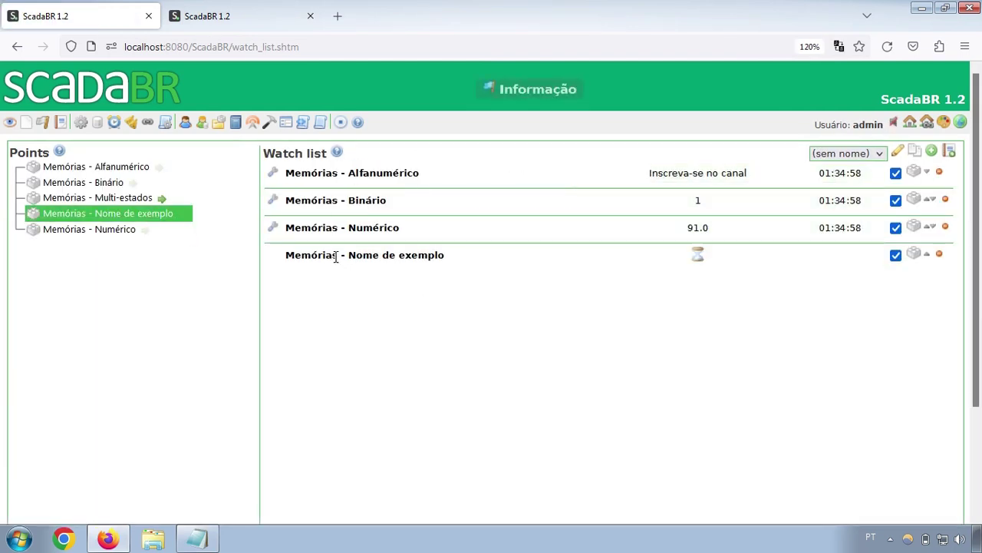
{"action": "left_click_drag", "start_coordinate": [349, 255], "coordinate": [355, 173]}
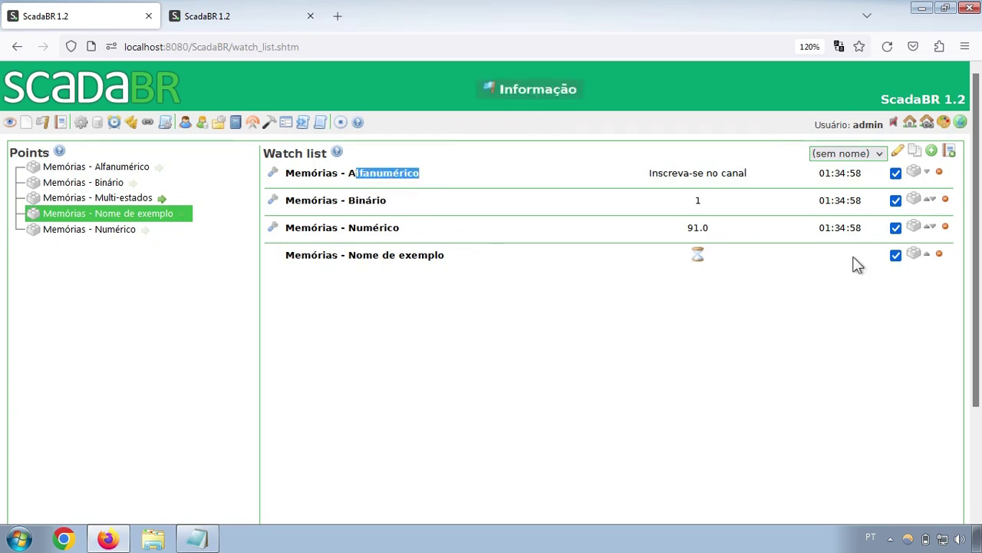
{"action": "left_click", "coordinate": [939, 253]}
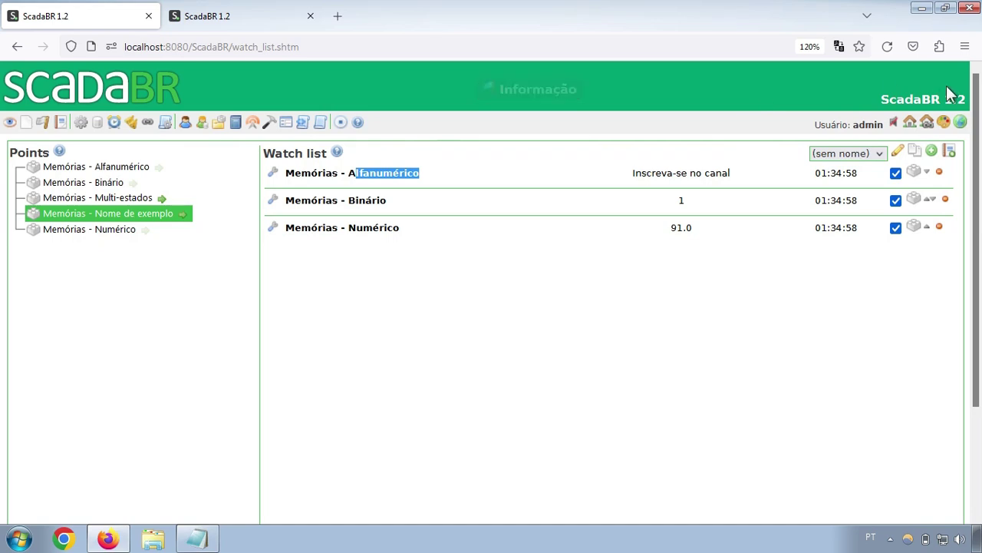
Step: Rename the unnamed watch list as "Lista 1" and save the name
{"action": "left_click", "coordinate": [878, 154]}
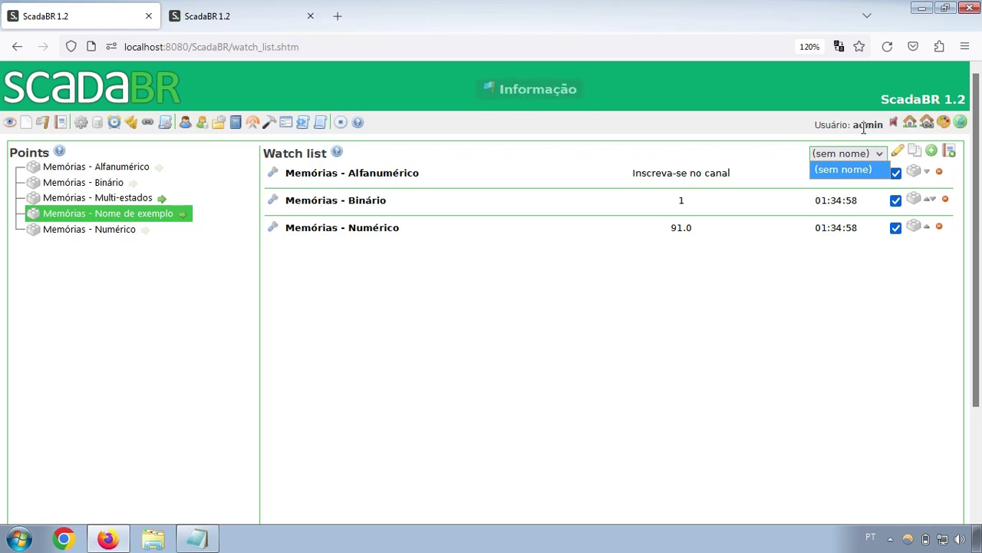
{"action": "left_click", "coordinate": [899, 148]}
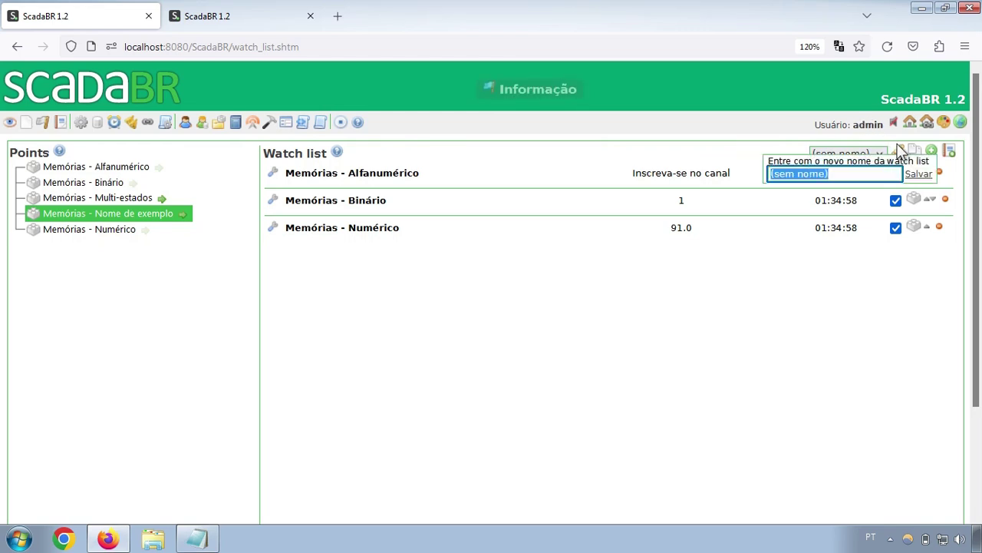
{"action": "left_click", "coordinate": [900, 148]}
{"action": "left_click", "coordinate": [900, 148]}
{"action": "type", "text": "Li"}
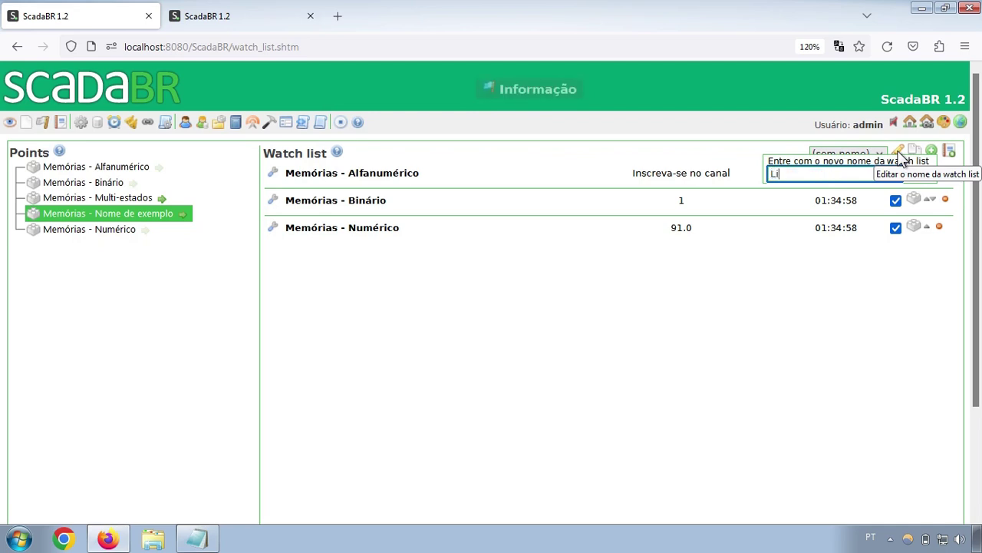
{"action": "type", "text": "sta 1"}
{"action": "left_click", "coordinate": [898, 151]}
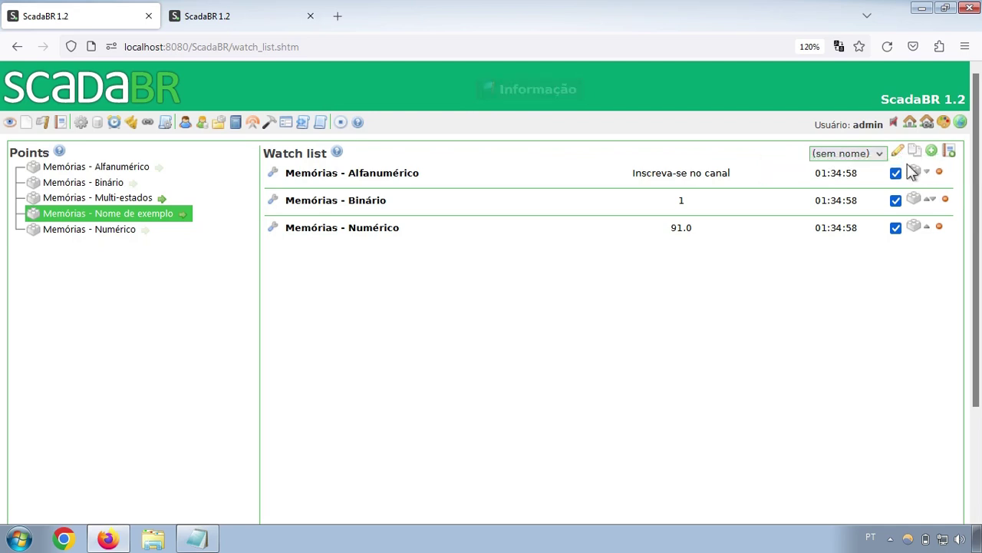
{"action": "left_click", "coordinate": [898, 152]}
{"action": "left_click", "coordinate": [920, 174]}
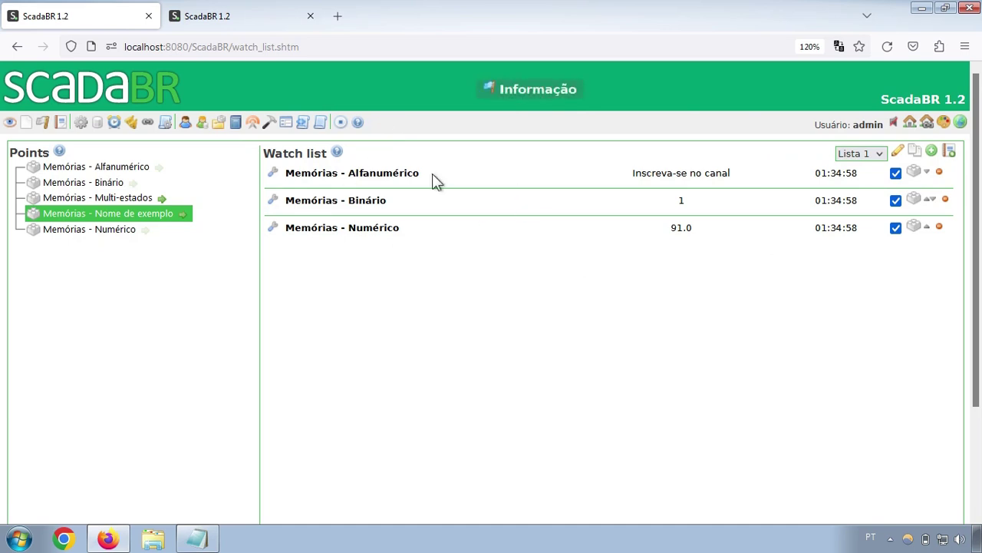
Step: Create a new watch list containing Memórias - Alfanumérico and Memórias - Numérico
{"action": "left_click", "coordinate": [898, 150]}
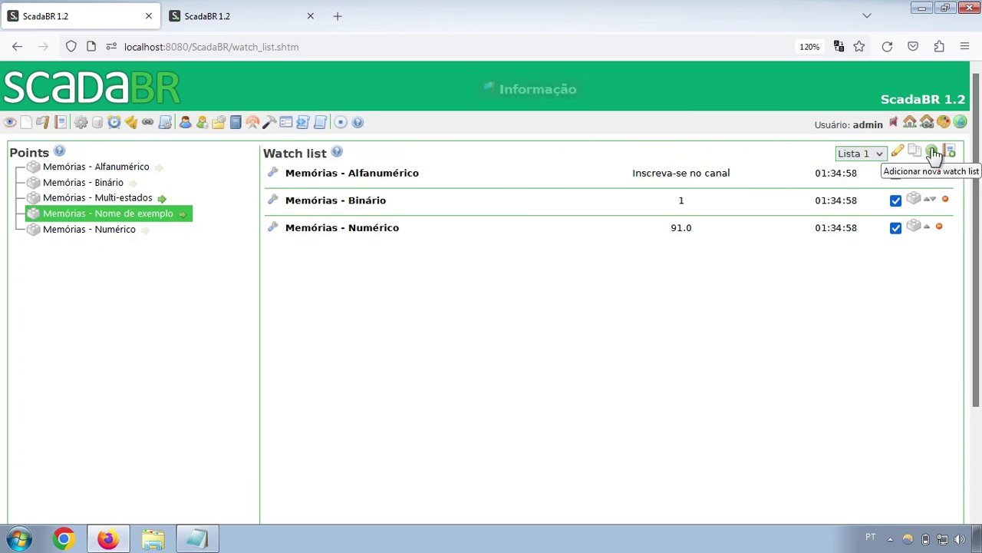
{"action": "left_click", "coordinate": [932, 152]}
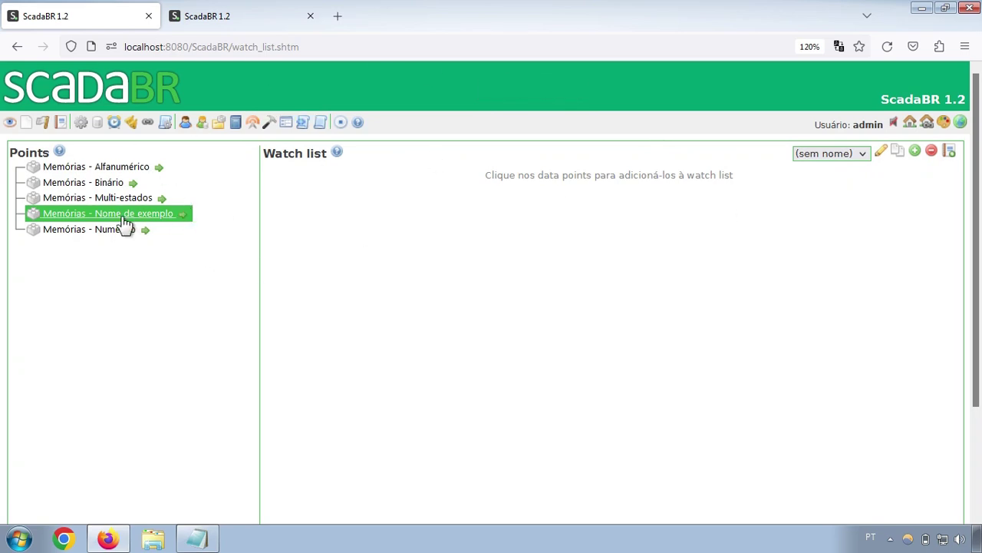
{"action": "left_click", "coordinate": [108, 169]}
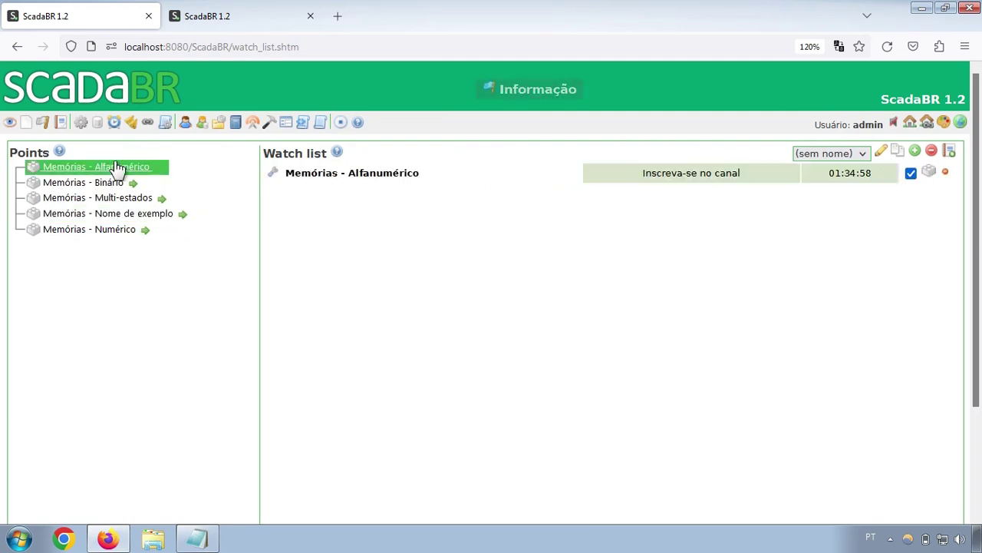
{"action": "left_click", "coordinate": [114, 230]}
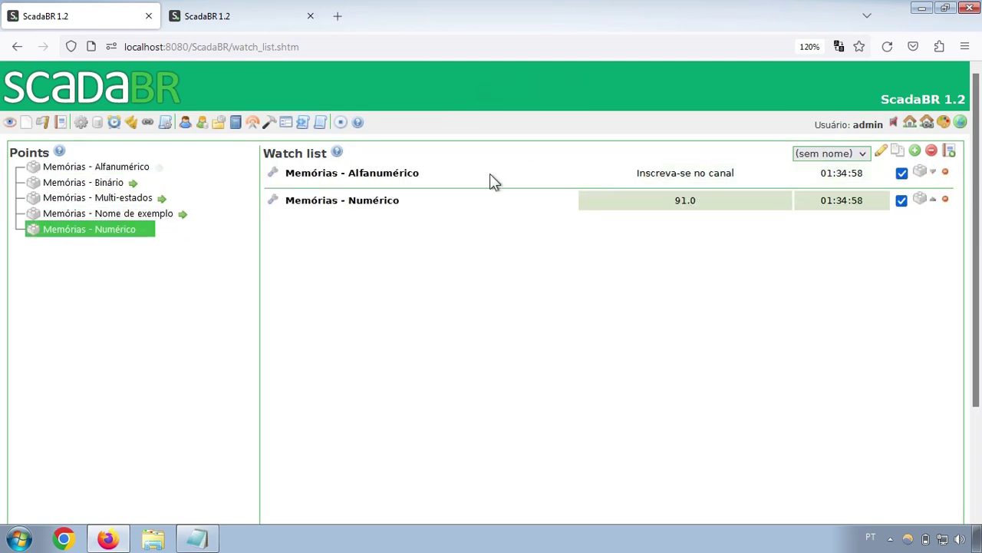
Step: Rename the new unnamed watch list as "Lista 2" and save the name
{"action": "left_click", "coordinate": [881, 151]}
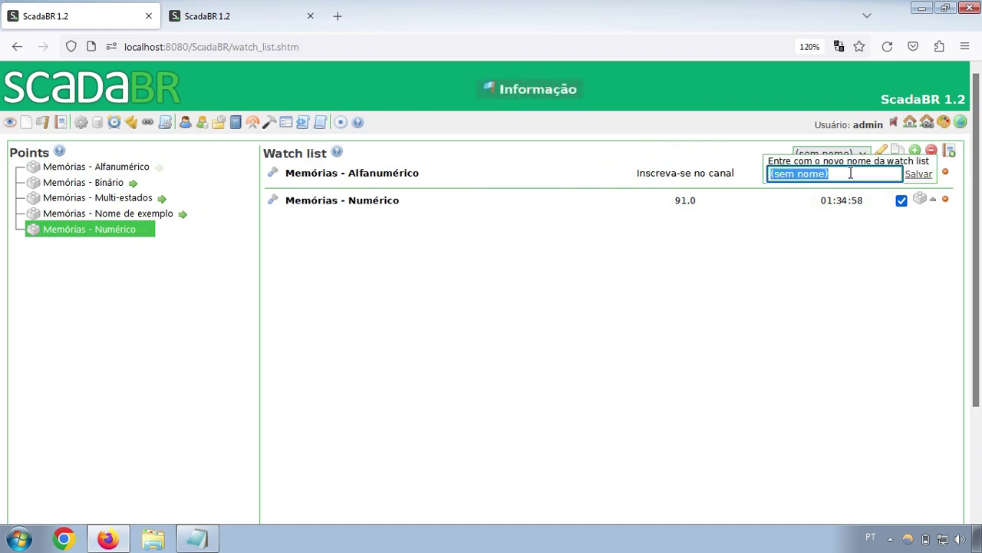
{"action": "type", "text": "Lista 2"}
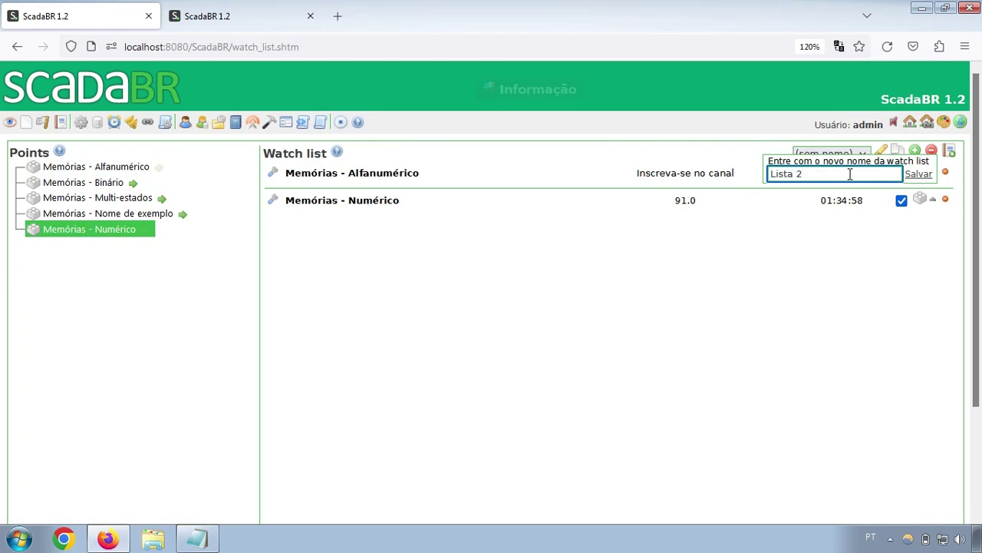
{"action": "key", "text": "ctrl+a"}
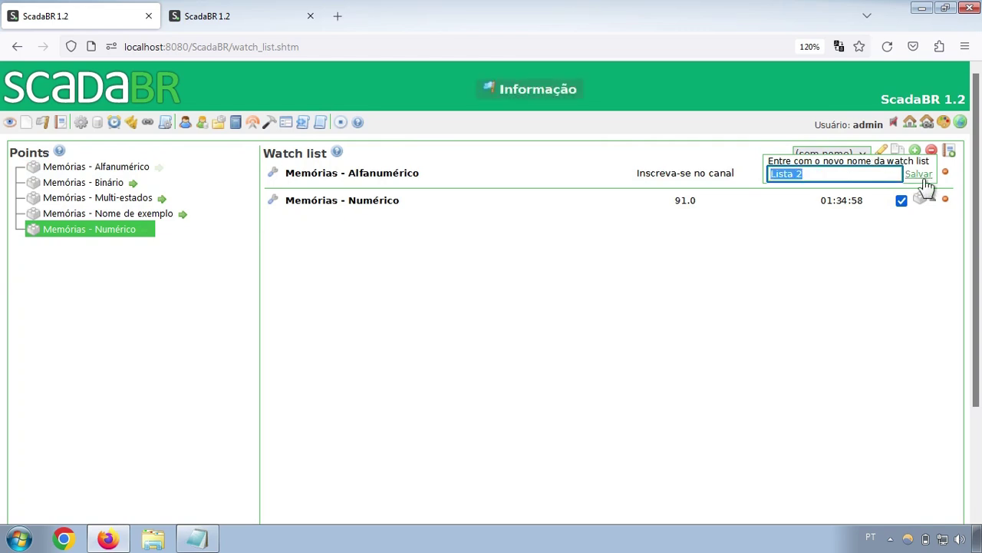
{"action": "left_click", "coordinate": [918, 173]}
Step: Display the watch list Lista 1 and return to Lista 2 to compare their points
{"action": "left_click", "coordinate": [864, 153]}
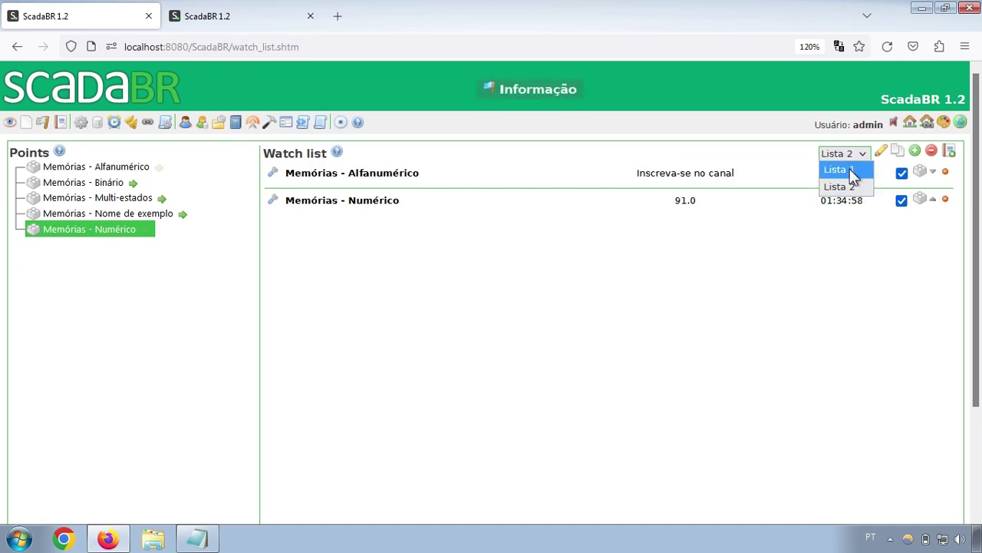
{"action": "left_click", "coordinate": [850, 168]}
{"action": "left_click", "coordinate": [848, 152]}
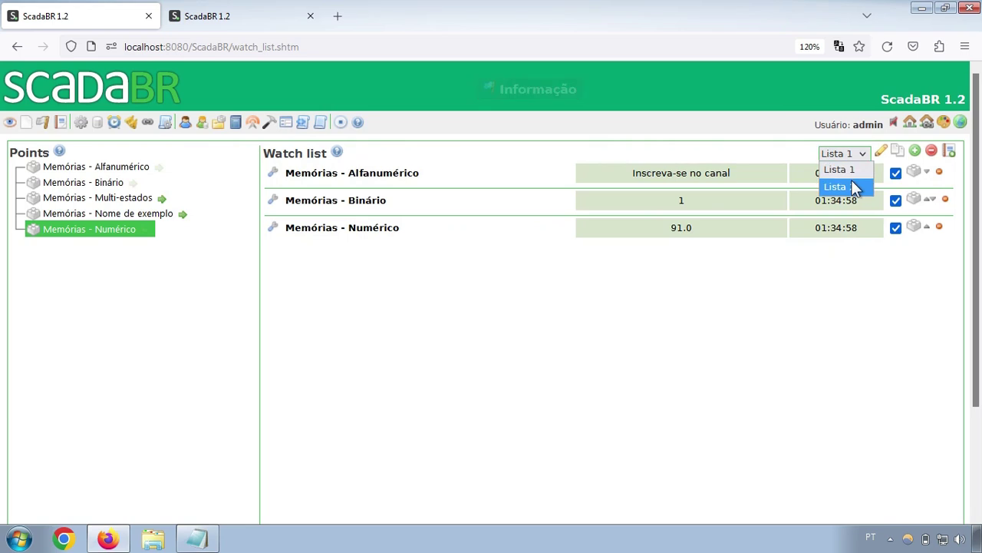
{"action": "left_click", "coordinate": [856, 187]}
{"action": "left_click", "coordinate": [881, 150]}
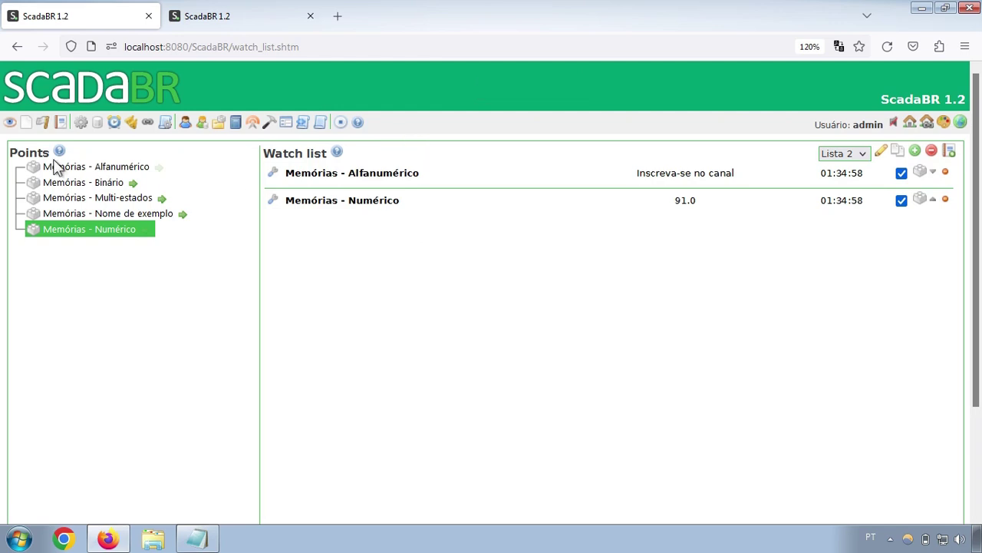
Step: Add Memórias - Binário to Lista 2 and remove it again
{"action": "left_click", "coordinate": [119, 183]}
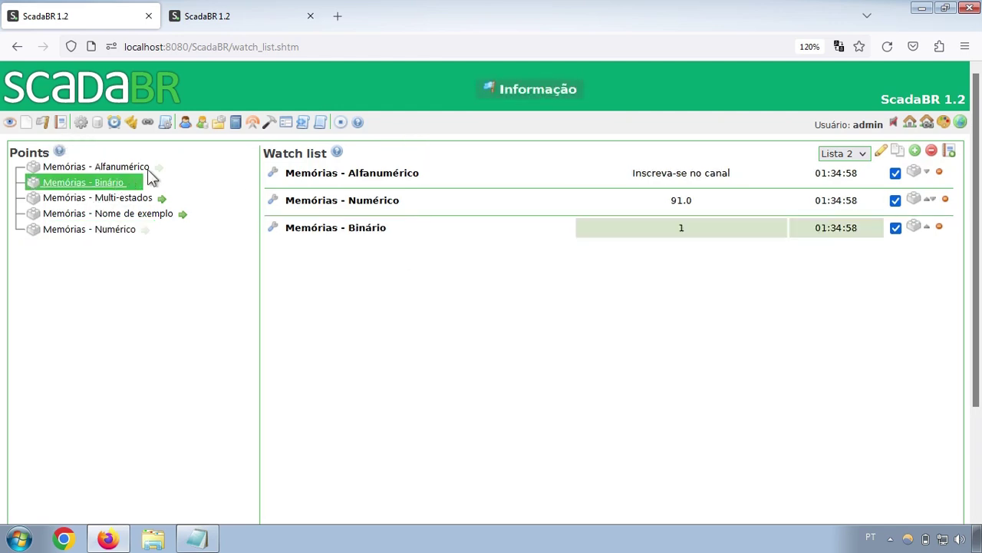
{"action": "left_click", "coordinate": [937, 227]}
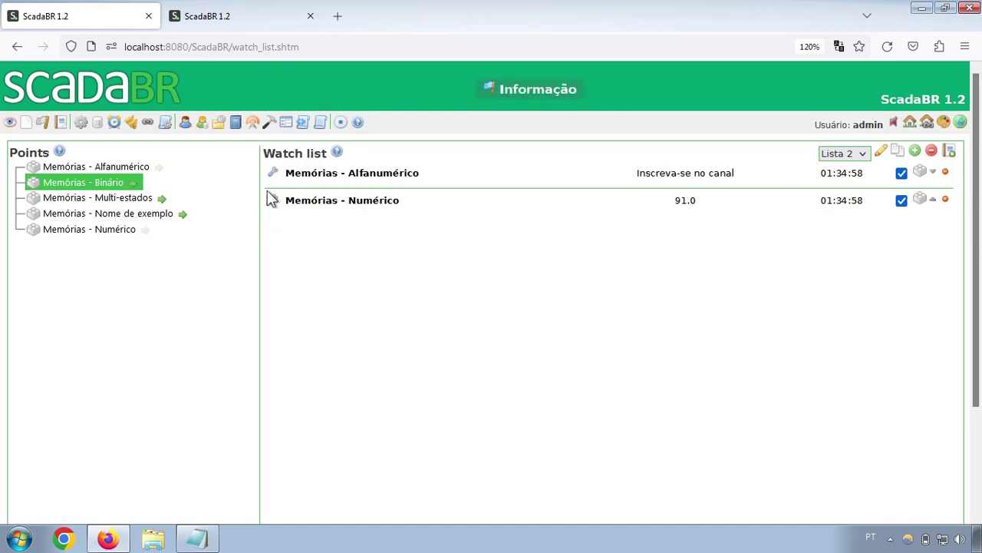
Step: Switch the displayed watch list to Lista 1
{"action": "left_click", "coordinate": [860, 156]}
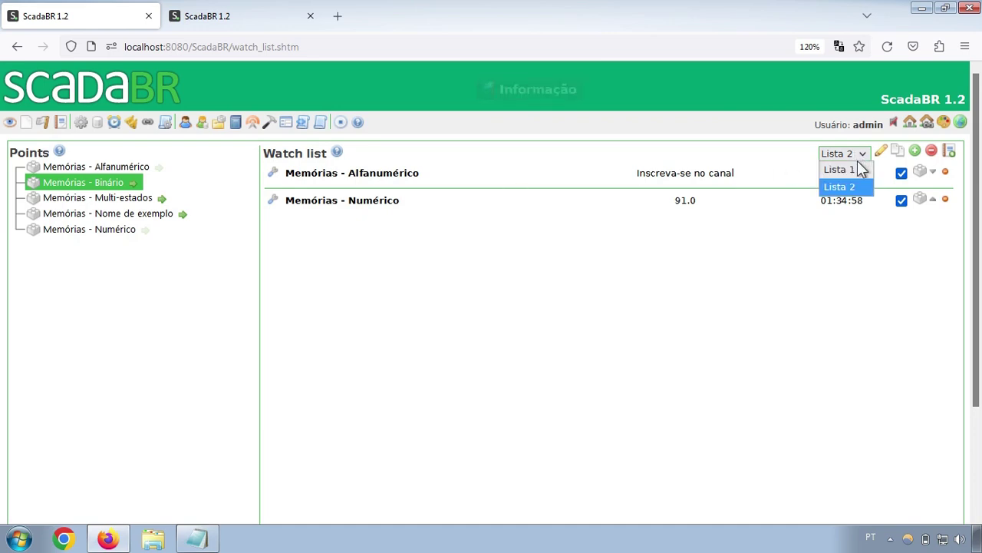
{"action": "left_click", "coordinate": [858, 169]}
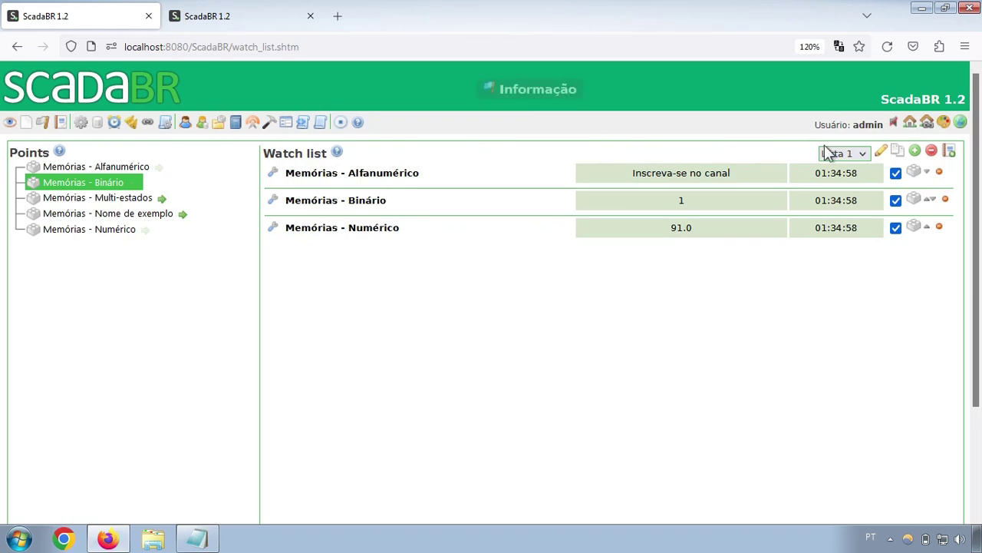
{"action": "left_click", "coordinate": [856, 154]}
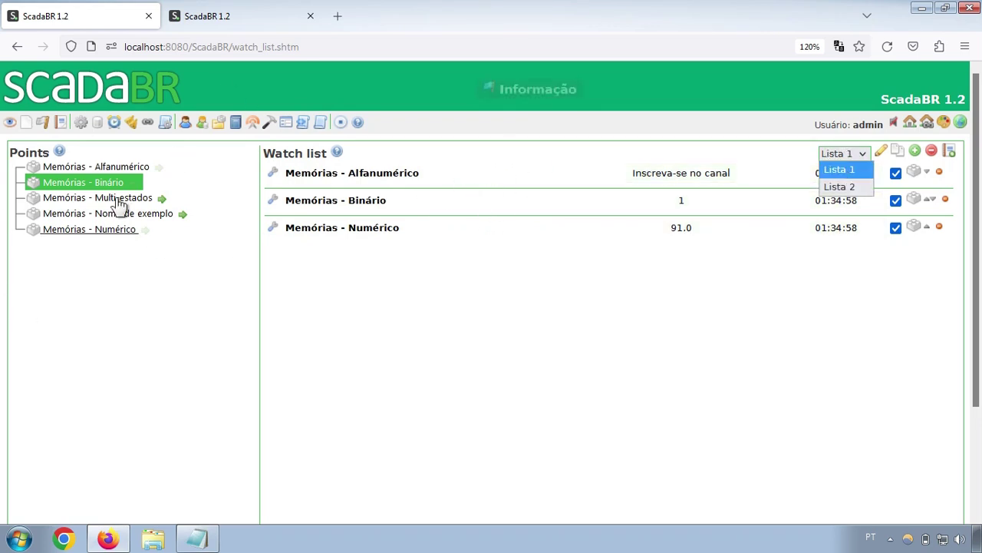
Step: Add Memórias - Multi-estados to Lista 1 and remove it again
{"action": "left_click", "coordinate": [160, 198]}
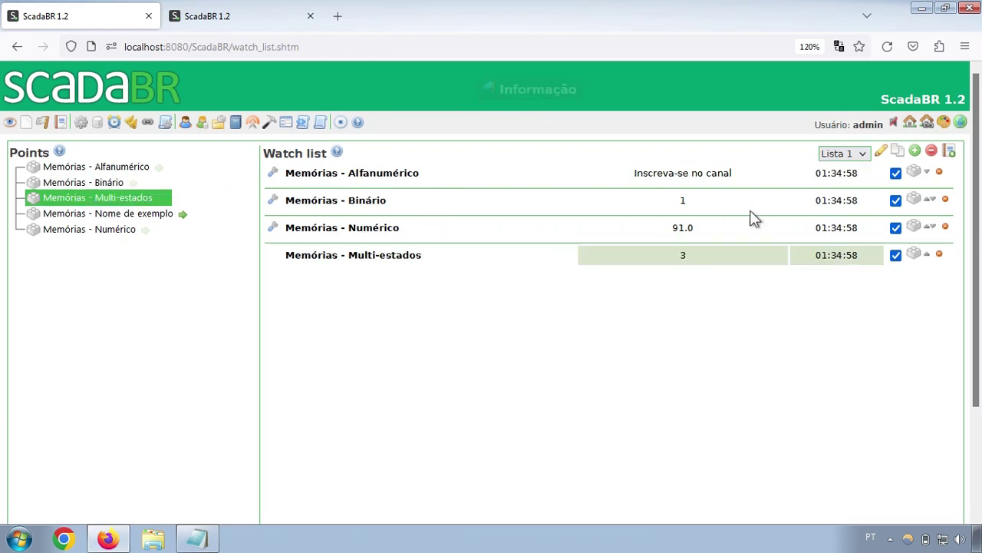
{"action": "left_click", "coordinate": [941, 258]}
Step: Look over the point values in Lista 1 and the Gráfico section of the watch list page
{"action": "scroll", "coordinate": [384, 212], "scroll_direction": "down", "scroll_amount": 3}
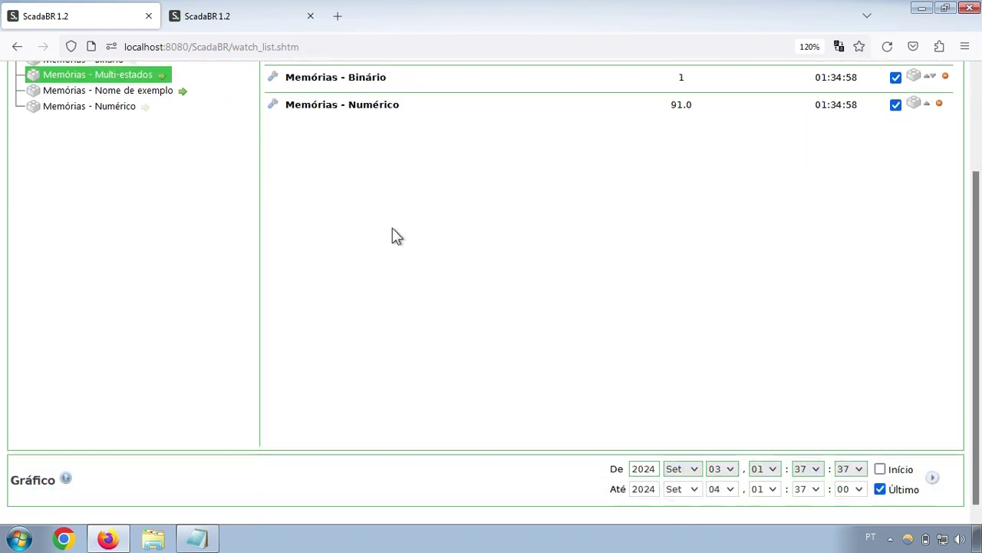
{"action": "scroll", "coordinate": [414, 255], "scroll_direction": "up", "scroll_amount": 3}
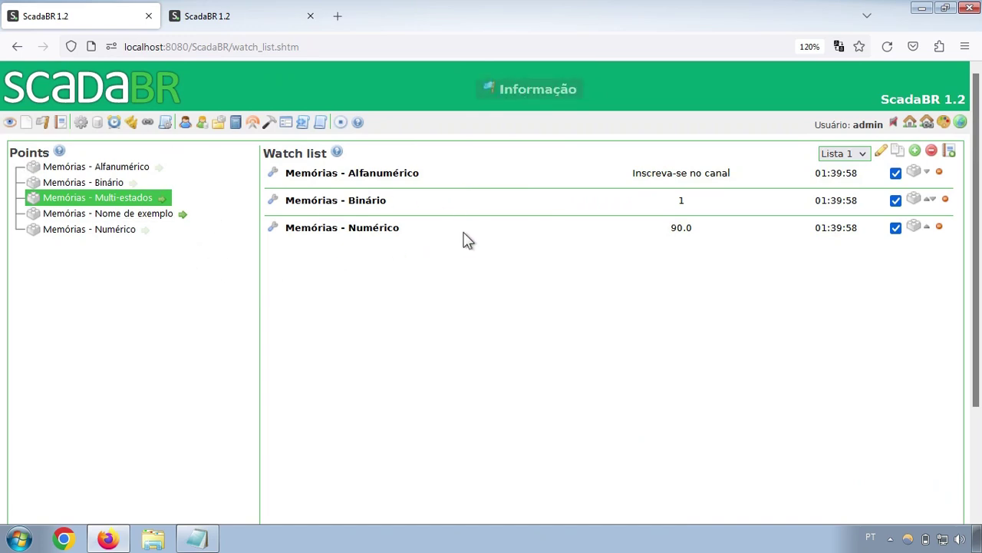
{"action": "scroll", "coordinate": [344, 145], "scroll_direction": "down", "scroll_amount": 3}
{"action": "scroll", "coordinate": [441, 134], "scroll_direction": "up", "scroll_amount": 2}
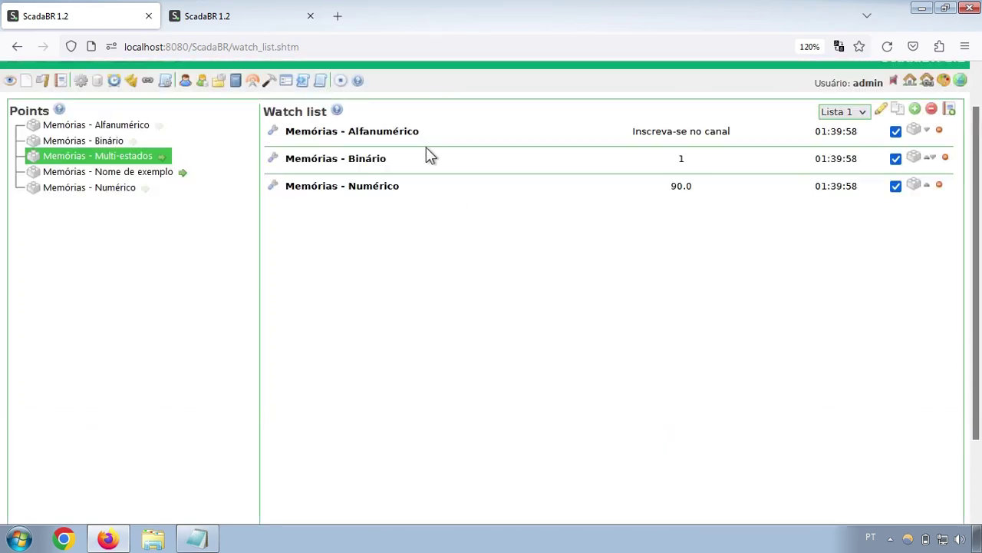
{"action": "scroll", "coordinate": [430, 157], "scroll_direction": "down", "scroll_amount": 3}
{"action": "scroll", "coordinate": [435, 165], "scroll_direction": "up", "scroll_amount": 3}
{"action": "scroll", "coordinate": [582, 266], "scroll_direction": "up", "scroll_amount": 1}
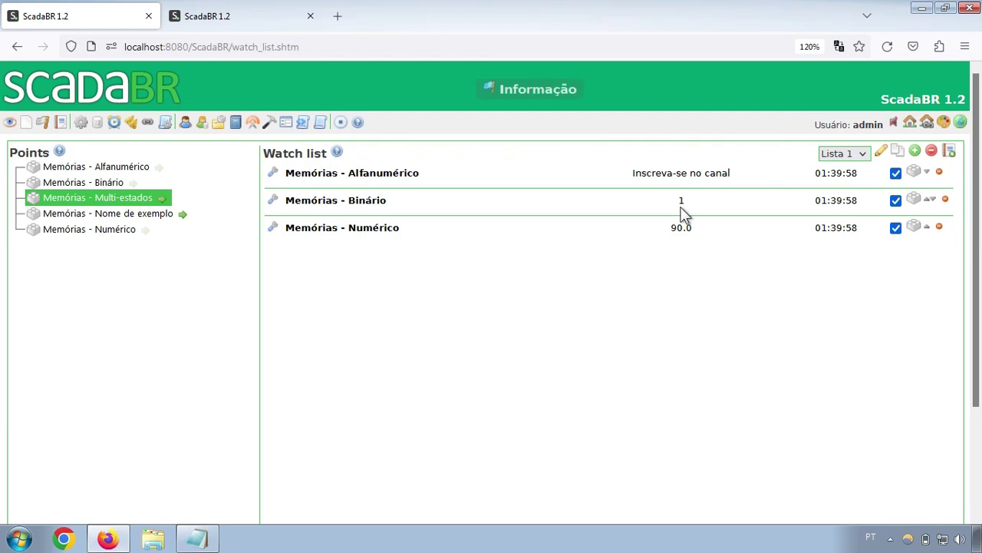
Step: Switch to Notepad, highlight the topic "Detalhes do data point (página de informações)", and return to the ScadaBR watch list in Firefox
{"action": "left_click", "coordinate": [198, 538]}
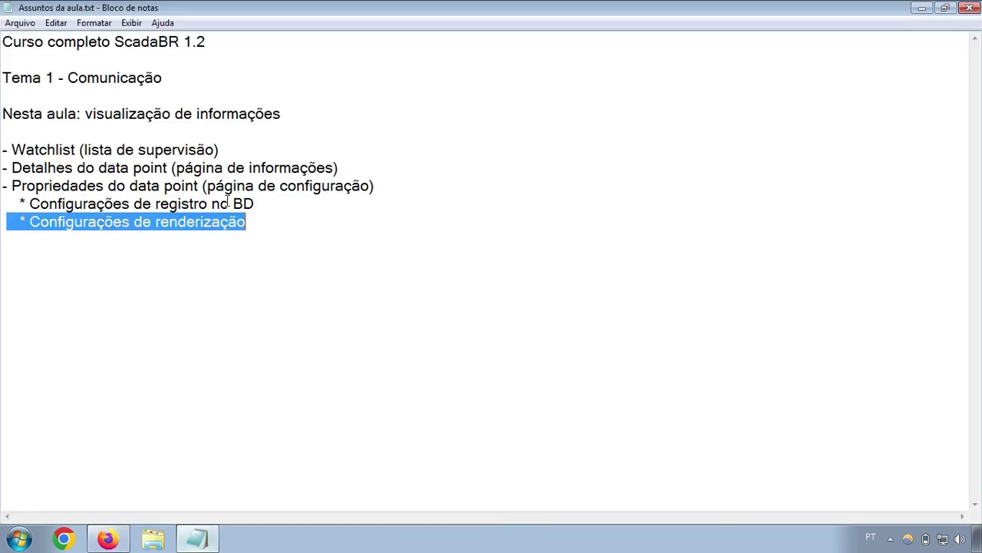
{"action": "left_click_drag", "start_coordinate": [13, 167], "coordinate": [353, 163]}
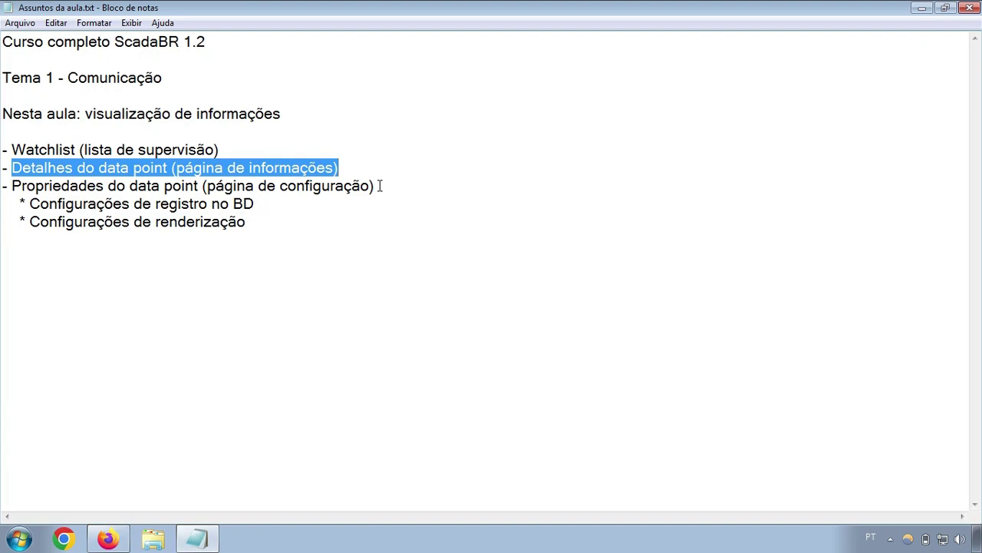
{"action": "left_click", "coordinate": [108, 538]}
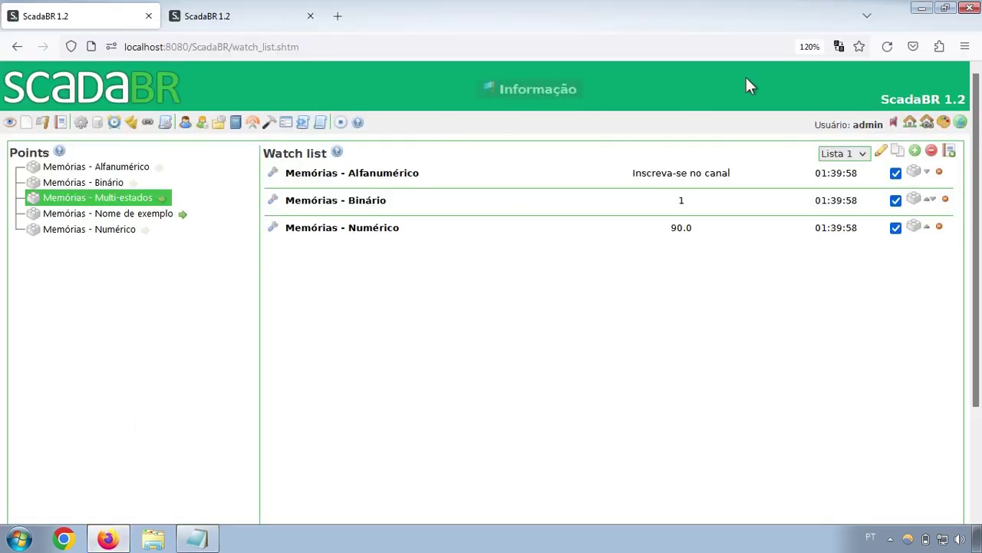
{"action": "left_click", "coordinate": [884, 154]}
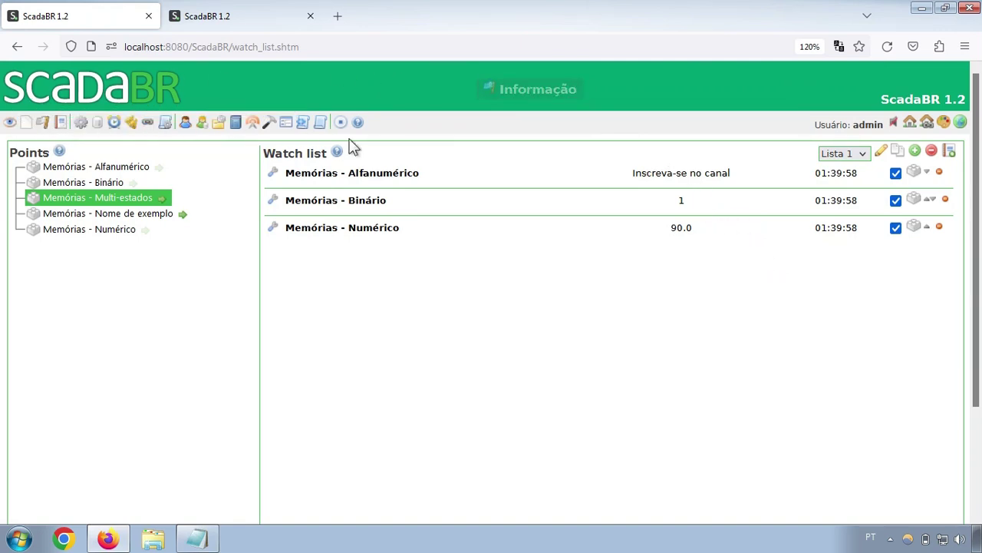
Step: View the Alfanumérico data point's settings in the Memórias data source and return to the watch list
{"action": "left_click", "coordinate": [199, 20]}
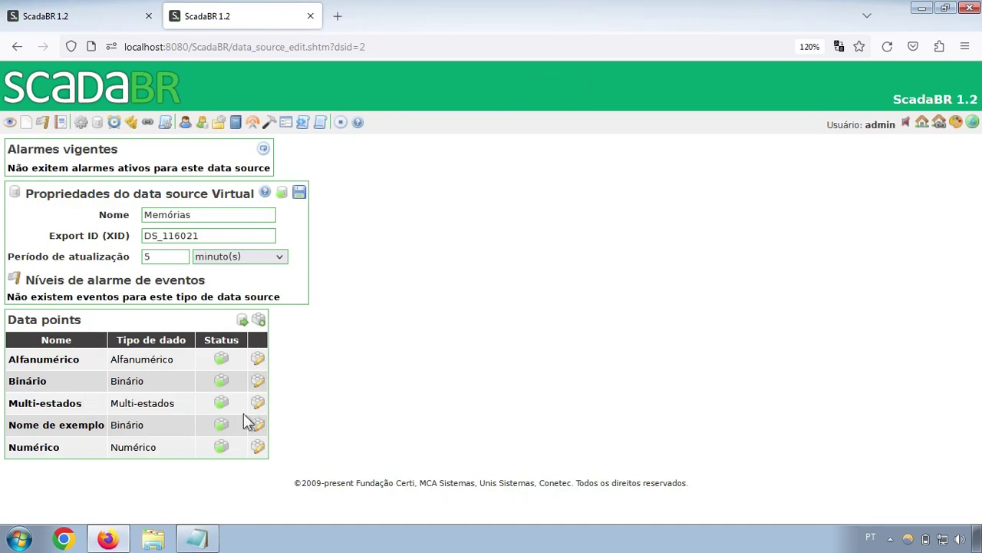
{"action": "left_click", "coordinate": [259, 358]}
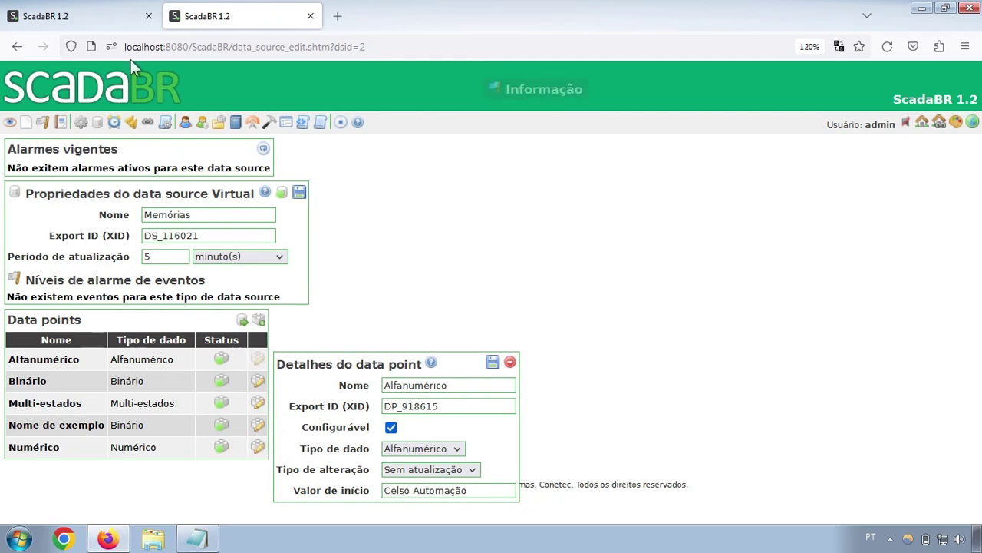
{"action": "left_click", "coordinate": [108, 10]}
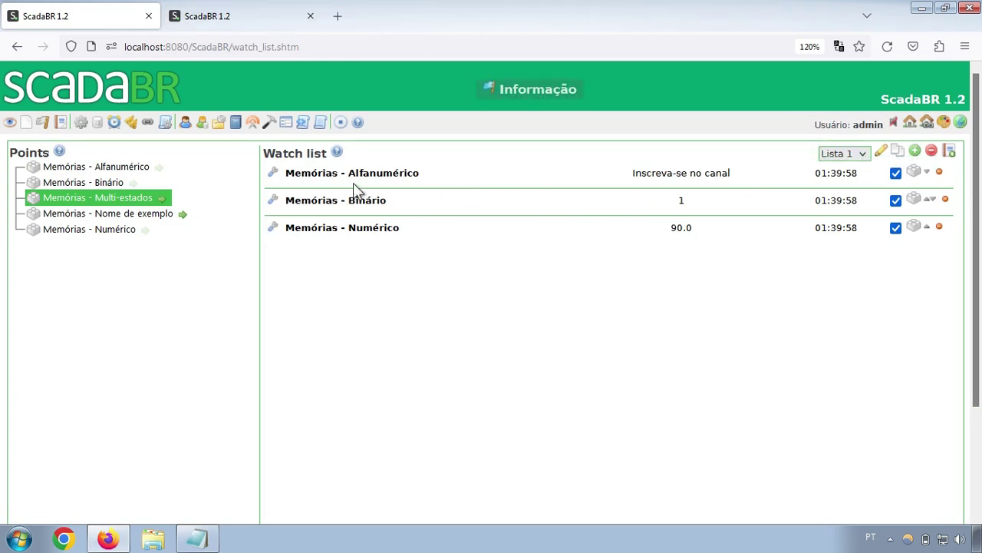
Step: Open the details page of Memórias - Binário from the watch list and highlight its last update time
{"action": "left_click", "coordinate": [917, 205]}
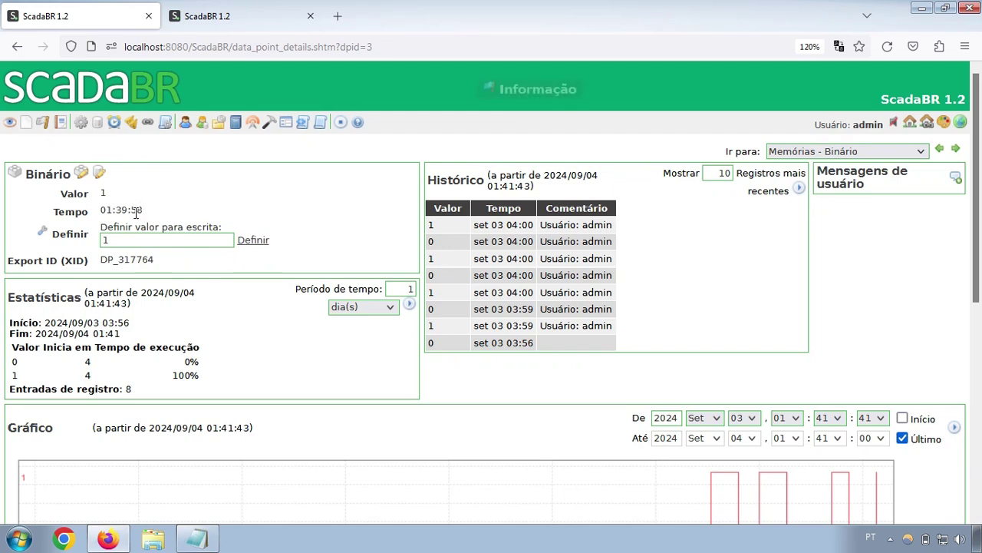
{"action": "left_click_drag", "start_coordinate": [136, 214], "coordinate": [102, 211]}
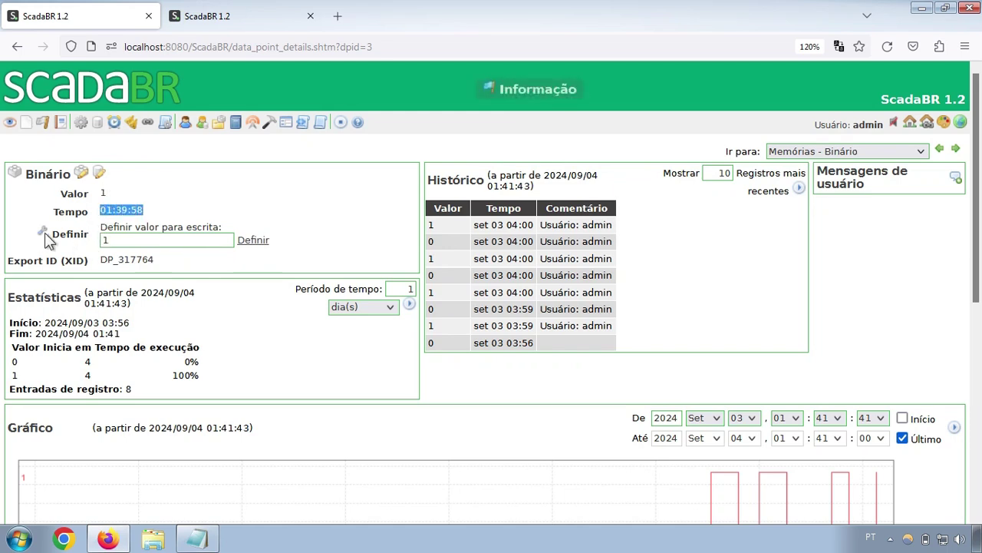
Step: Write the value 0 to the Binário data point
{"action": "left_click", "coordinate": [133, 238]}
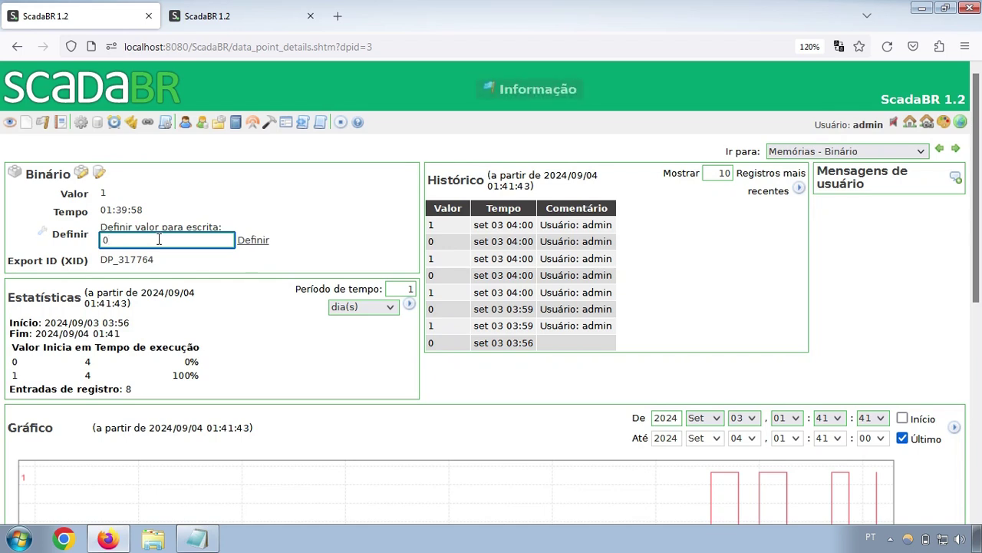
{"action": "type", "text": "0"}
{"action": "left_click", "coordinate": [254, 241]}
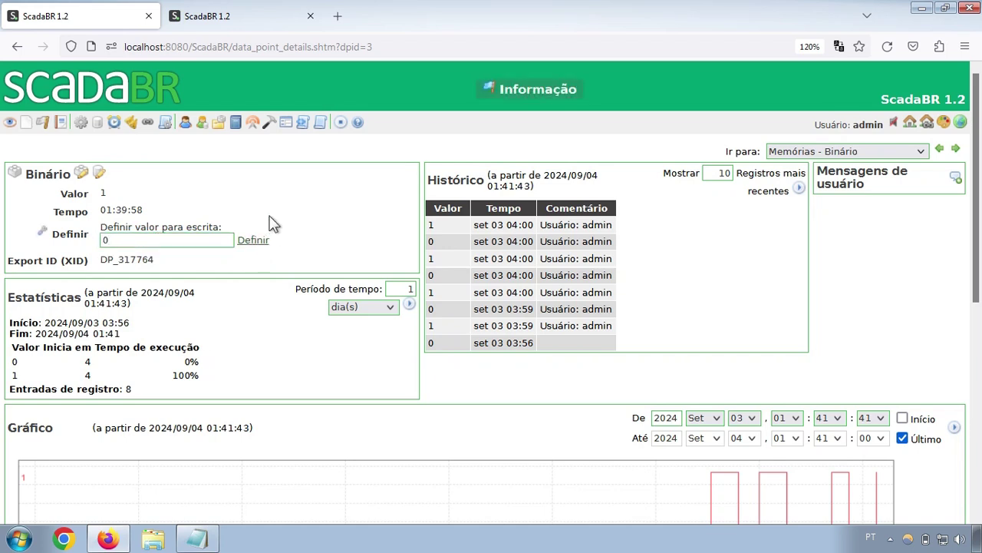
Step: Check the Binário data point's new update time and highlight its Export ID (XID)
{"action": "left_click_drag", "start_coordinate": [95, 210], "coordinate": [132, 210]}
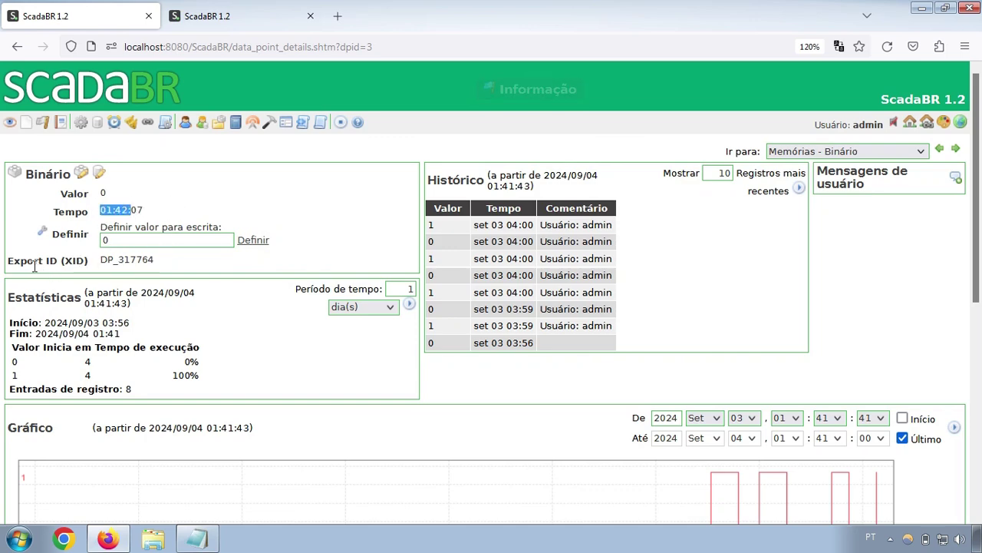
{"action": "left_click_drag", "start_coordinate": [61, 261], "coordinate": [162, 257]}
{"action": "left_click", "coordinate": [103, 259]}
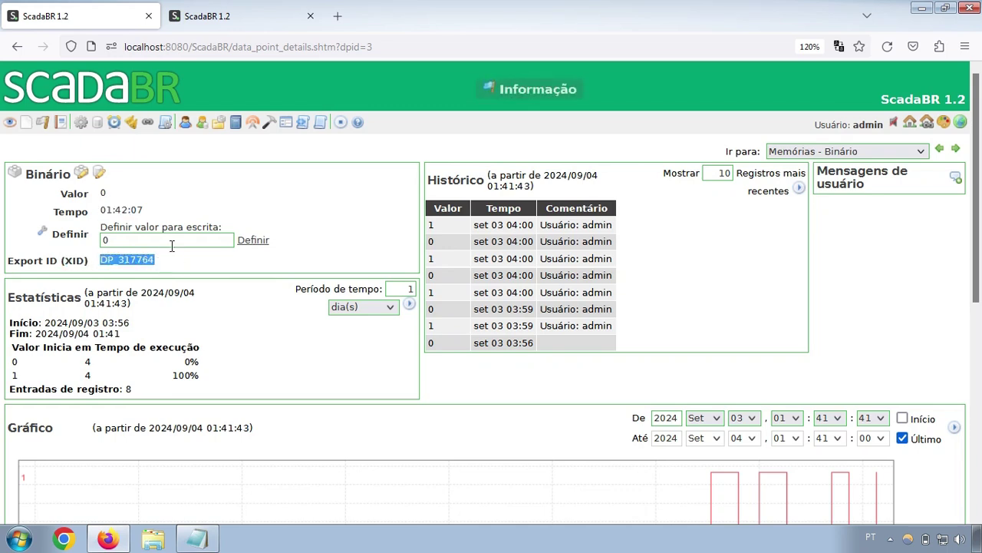
{"action": "left_click", "coordinate": [302, 215]}
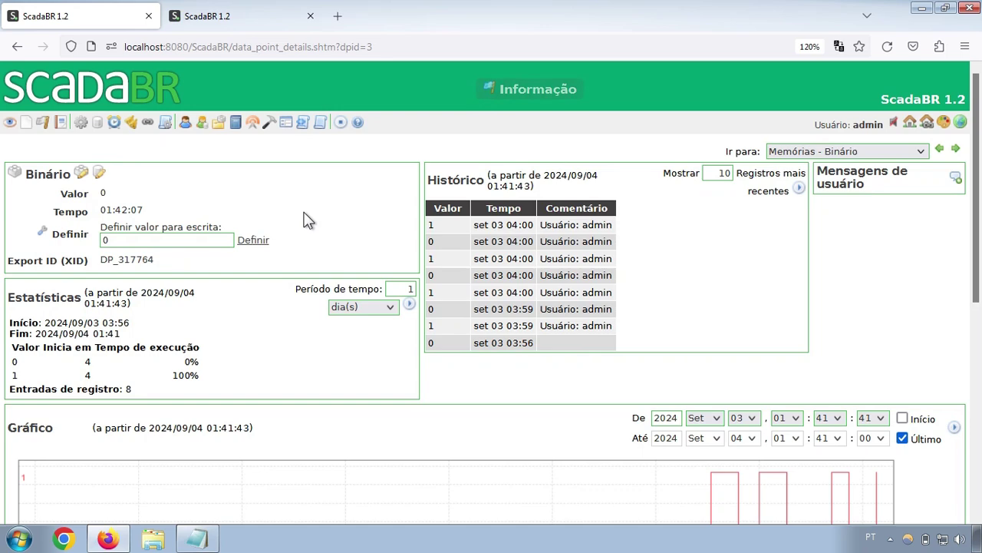
Step: Examine the Binário statistics, including the start and end dates, the number of starts, and the run-time percentage for each value
{"action": "scroll", "coordinate": [303, 207], "scroll_direction": "down", "scroll_amount": 1}
{"action": "scroll", "coordinate": [304, 212], "scroll_direction": "down", "scroll_amount": 1}
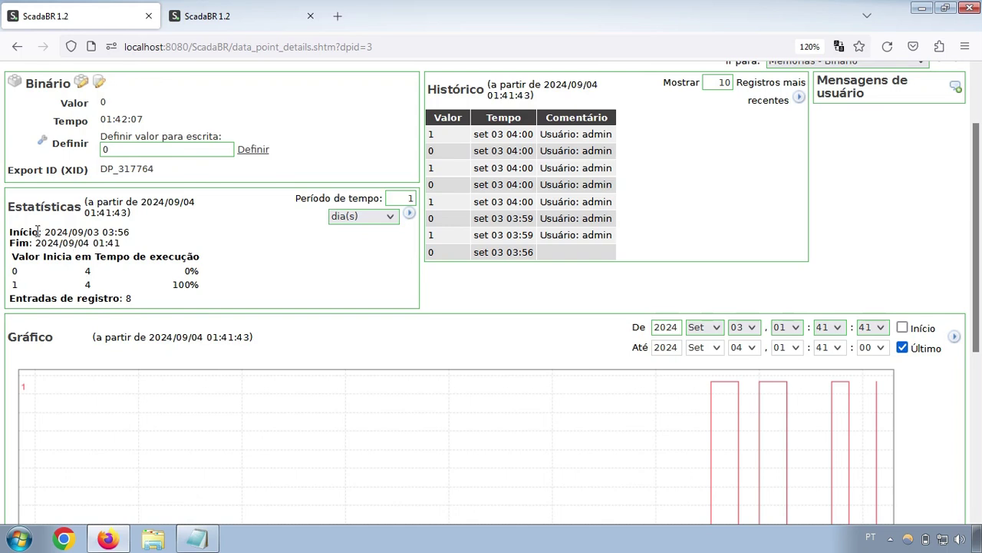
{"action": "left_click_drag", "start_coordinate": [37, 230], "coordinate": [123, 254]}
{"action": "left_click", "coordinate": [122, 253]}
{"action": "double_click", "coordinate": [23, 258]}
{"action": "left_click_drag", "start_coordinate": [46, 257], "coordinate": [206, 263]}
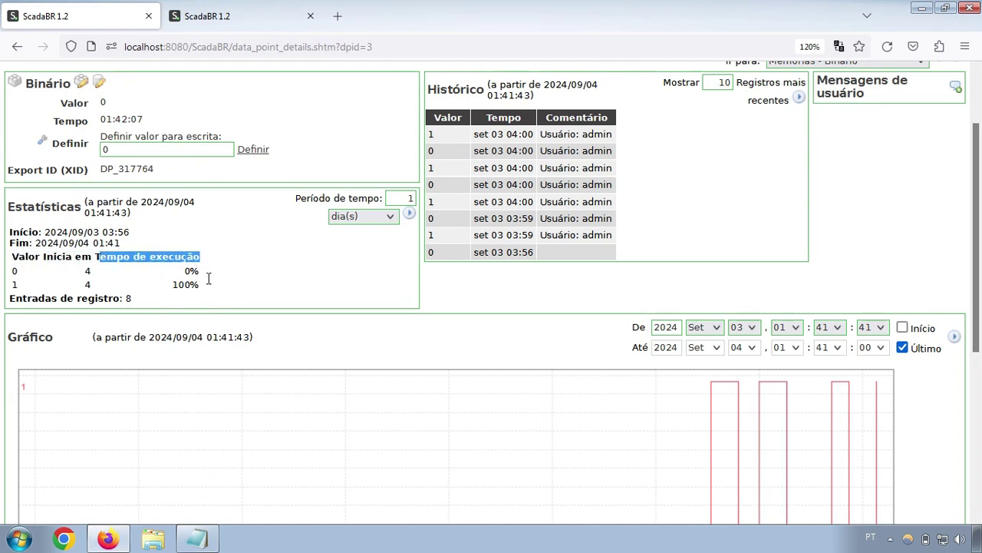
{"action": "left_click", "coordinate": [19, 271]}
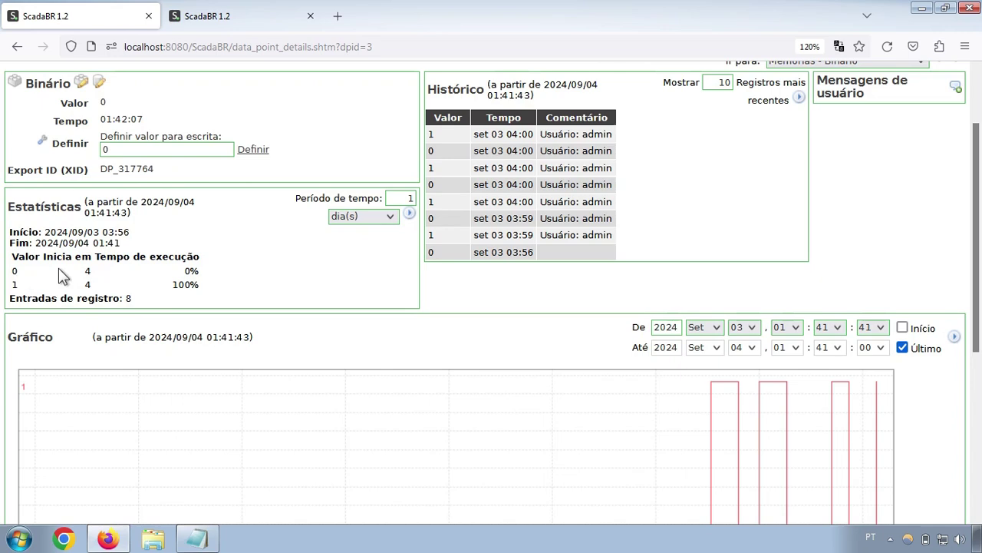
{"action": "double_click", "coordinate": [14, 284]}
{"action": "left_click_drag", "start_coordinate": [173, 284], "coordinate": [200, 284]}
{"action": "left_click", "coordinate": [26, 289]}
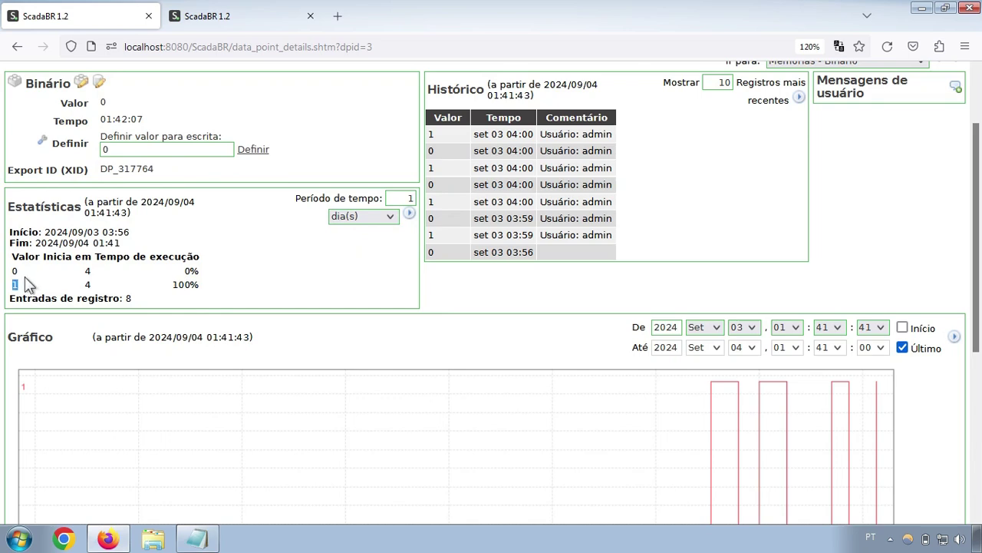
Step: Set the statistics time period to 1 semana(s) and refresh the Binário statistics
{"action": "left_click", "coordinate": [376, 216]}
{"action": "left_click", "coordinate": [375, 283]}
{"action": "left_click", "coordinate": [408, 215]}
Step: Set the Binário history to show the 100 most recent records and refresh the list
{"action": "left_click_drag", "start_coordinate": [453, 134], "coordinate": [603, 253]}
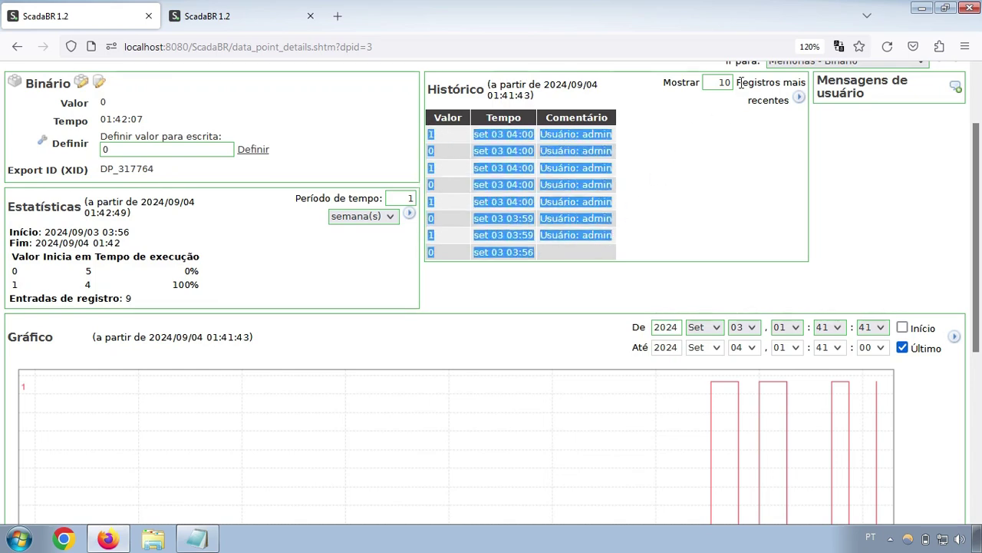
{"action": "left_click", "coordinate": [723, 81]}
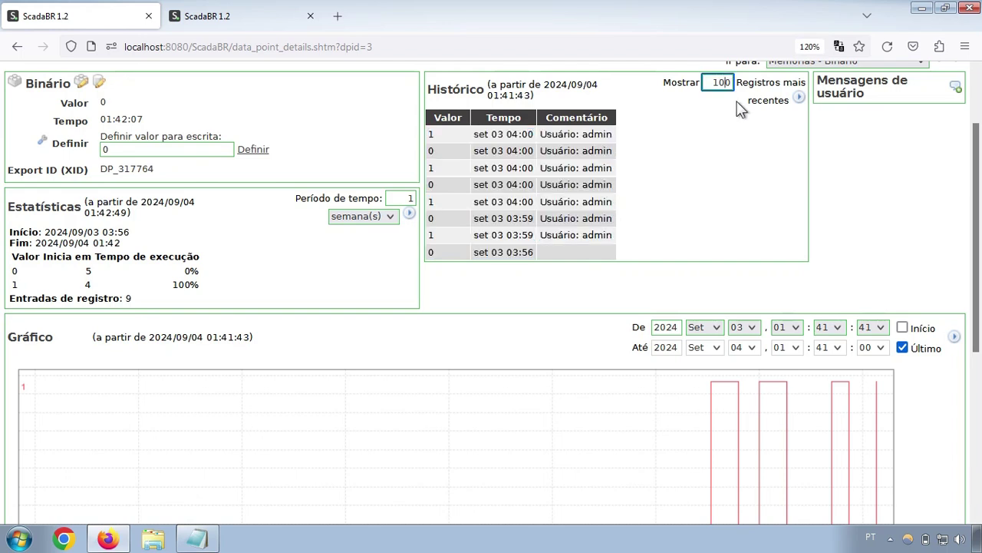
{"action": "type", "text": "0"}
{"action": "left_click", "coordinate": [799, 97]}
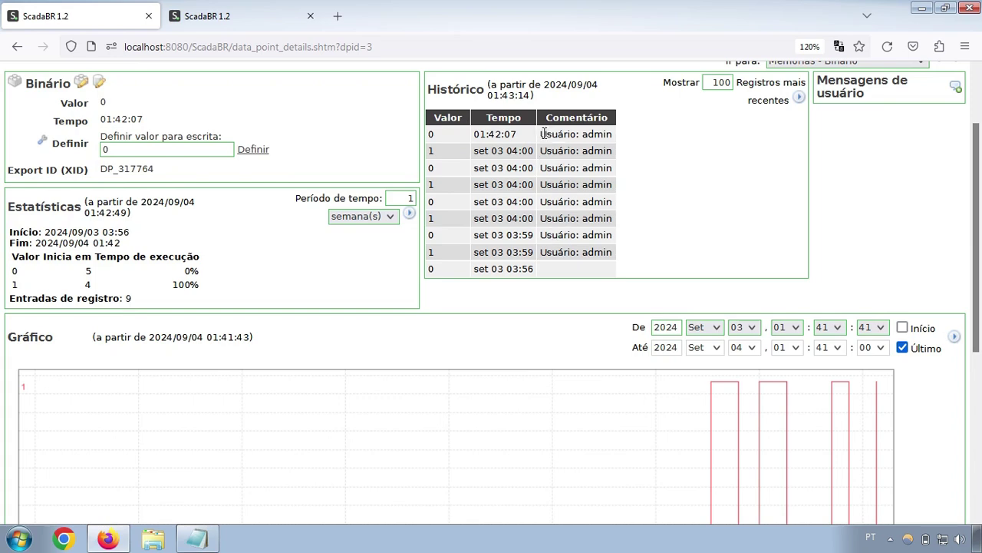
Step: Examine the comment on the newest Binário history record, highlighting which user wrote the value
{"action": "left_click_drag", "start_coordinate": [539, 134], "coordinate": [615, 139]}
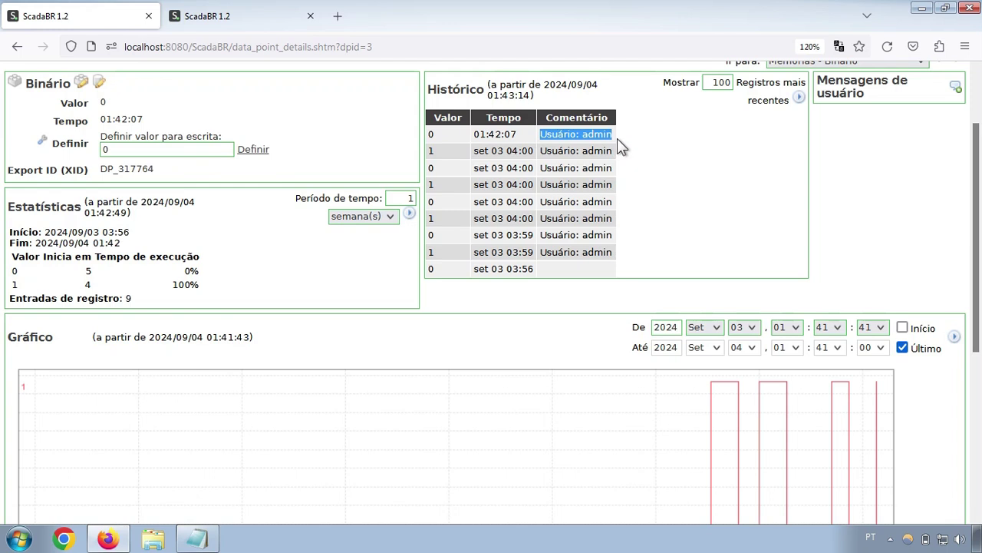
{"action": "left_click", "coordinate": [616, 122]}
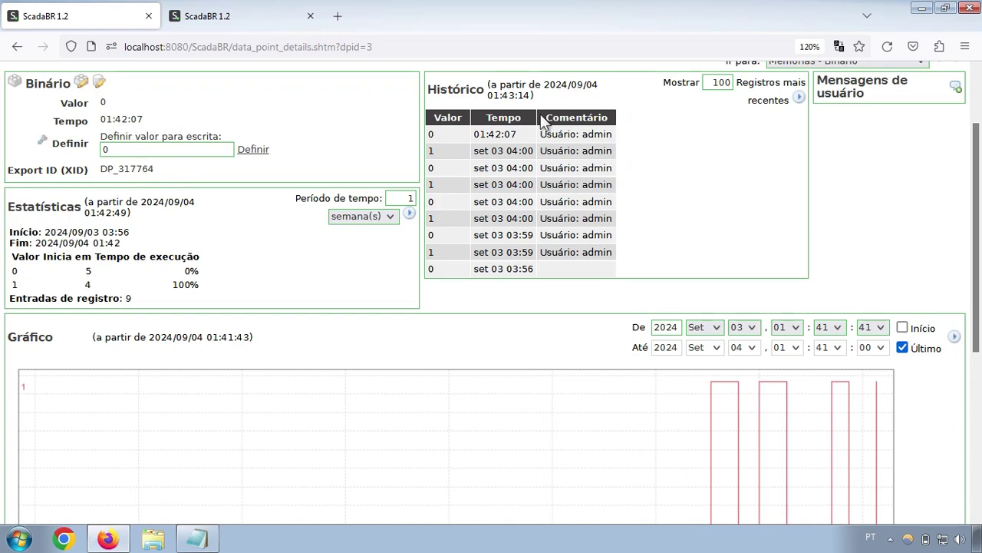
{"action": "left_click_drag", "start_coordinate": [540, 133], "coordinate": [614, 145]}
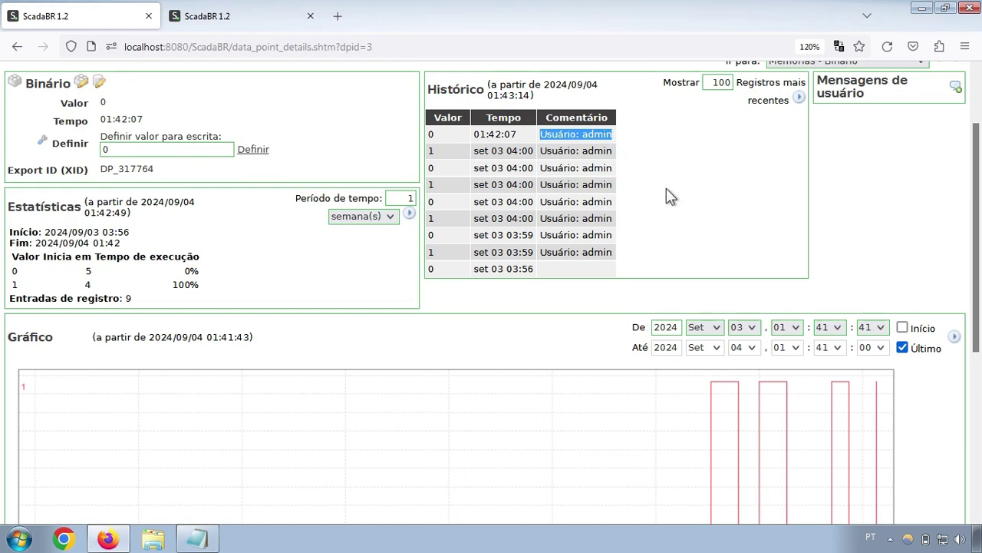
{"action": "left_click", "coordinate": [738, 155]}
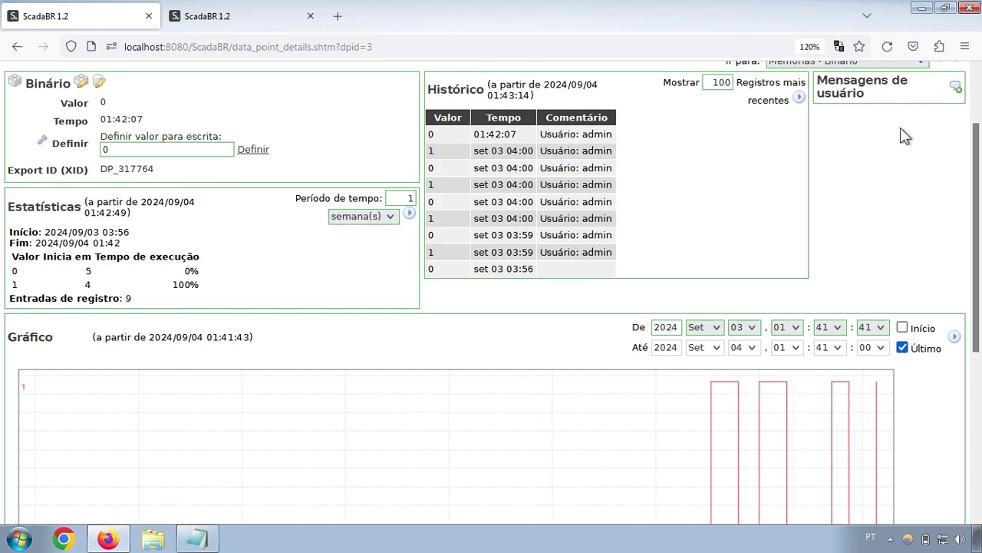
Step: Add and save the user message "Este datapoint representa o botão liga/desliga da caldeira" on the Binário data point
{"action": "scroll", "coordinate": [905, 136], "scroll_direction": "up", "scroll_amount": 2}
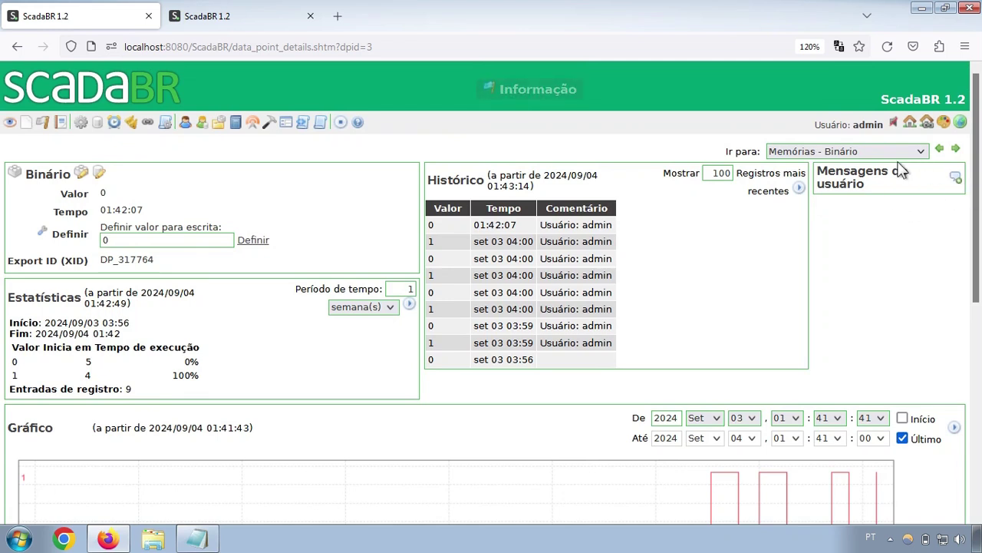
{"action": "left_click", "coordinate": [957, 178]}
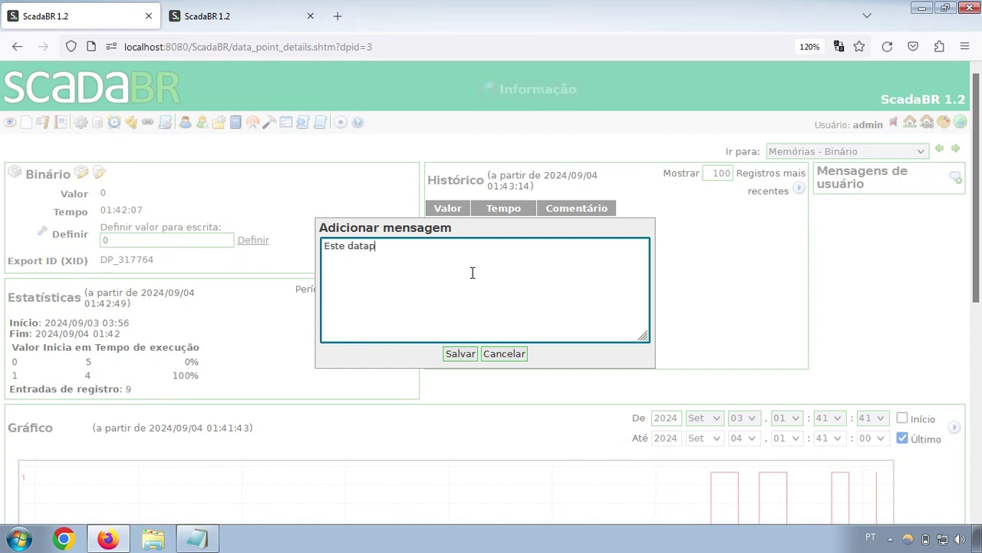
{"action": "type", "text": "te re"}
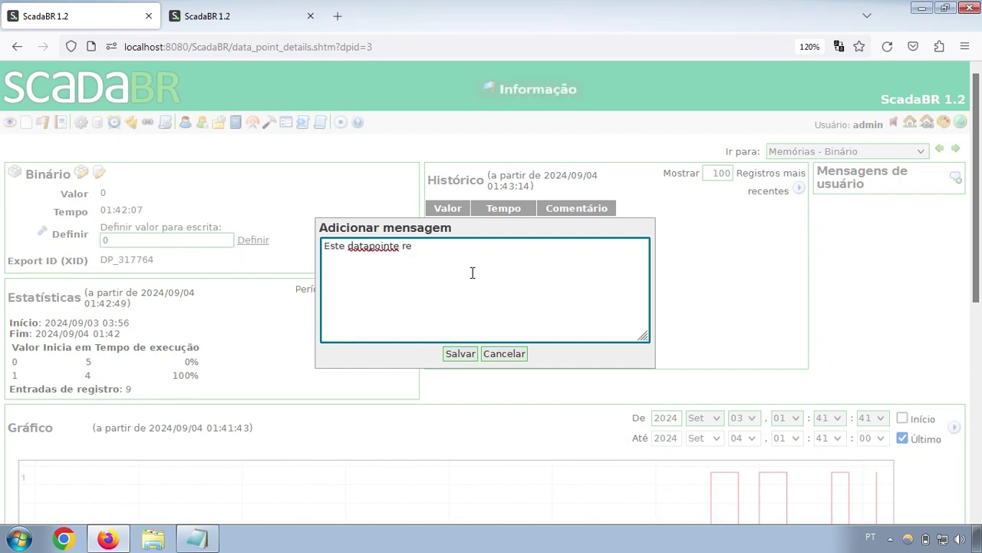
{"action": "key", "text": "BackSpace"}
{"action": "key", "text": "BackSpace"}
{"action": "key", "text": "BackSpace"}
{"action": "key", "text": "BackSpace"}
{"action": "type", "text": "r"}
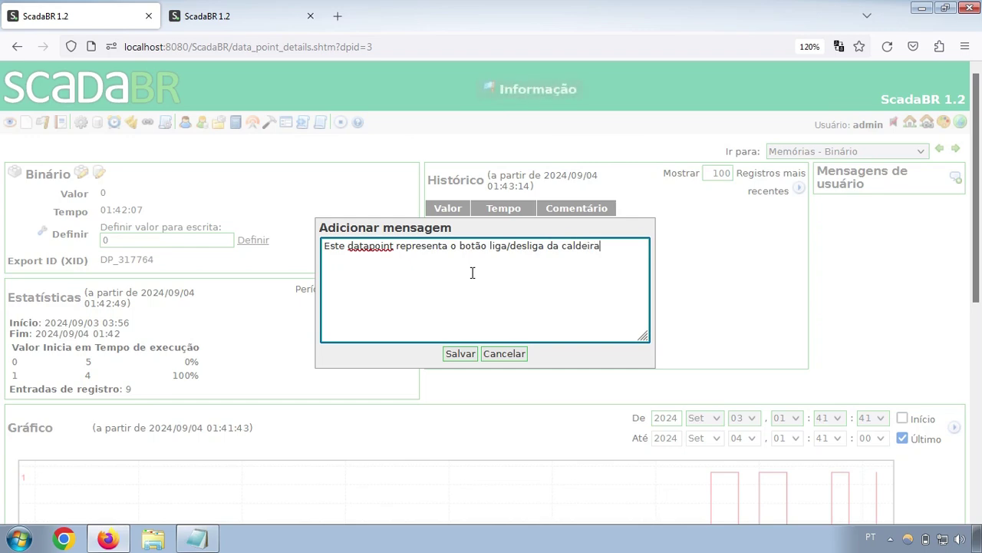
{"action": "left_click", "coordinate": [464, 354]}
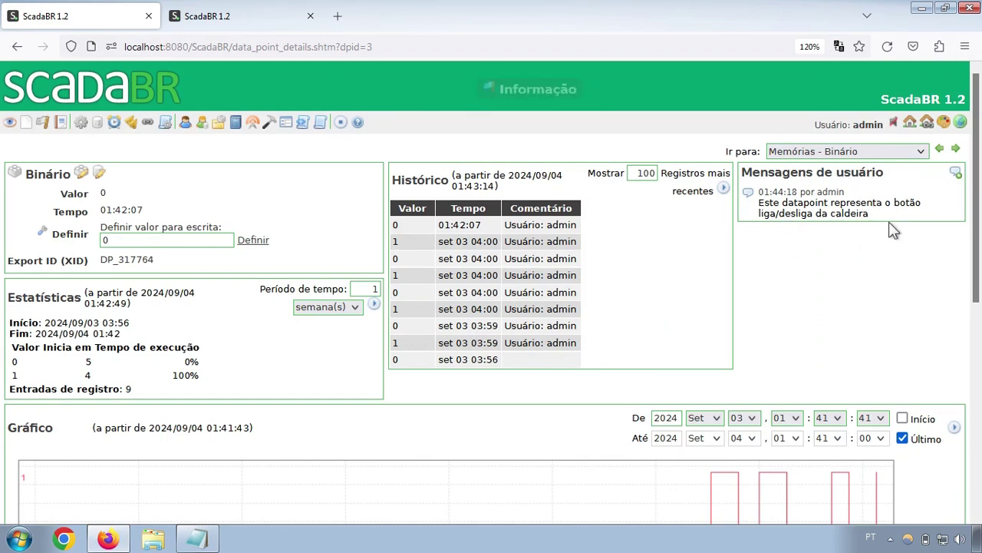
Step: Examine the Binário chart, events, graphical representations and user access sections, highlighting the access type
{"action": "scroll", "coordinate": [963, 184], "scroll_direction": "down", "scroll_amount": 5}
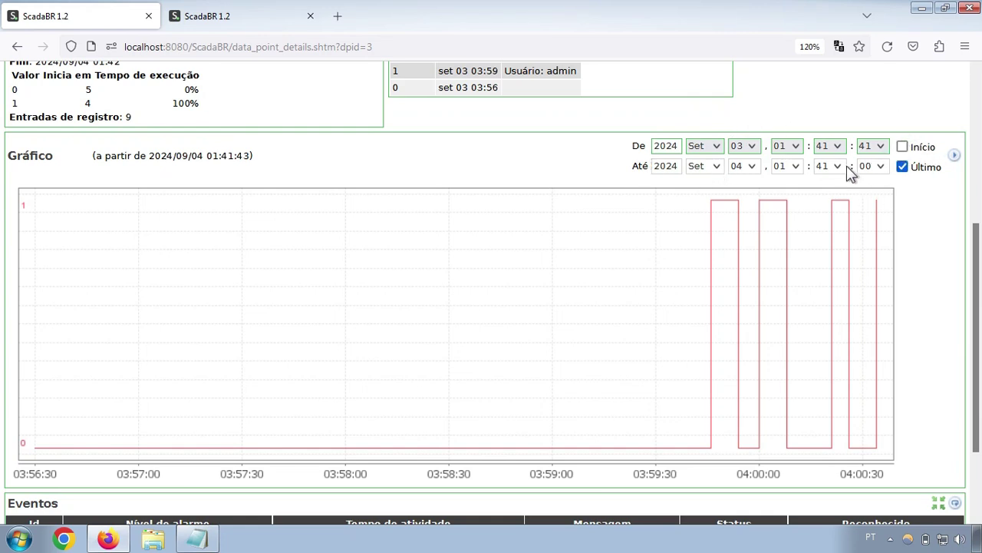
{"action": "scroll", "coordinate": [848, 171], "scroll_direction": "down", "scroll_amount": 2}
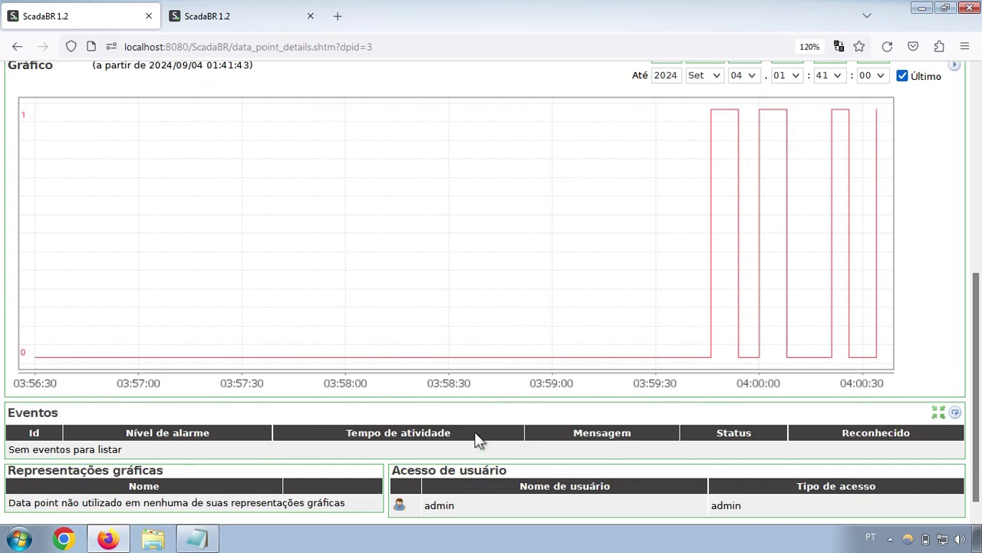
{"action": "scroll", "coordinate": [324, 308], "scroll_direction": "down", "scroll_amount": 1}
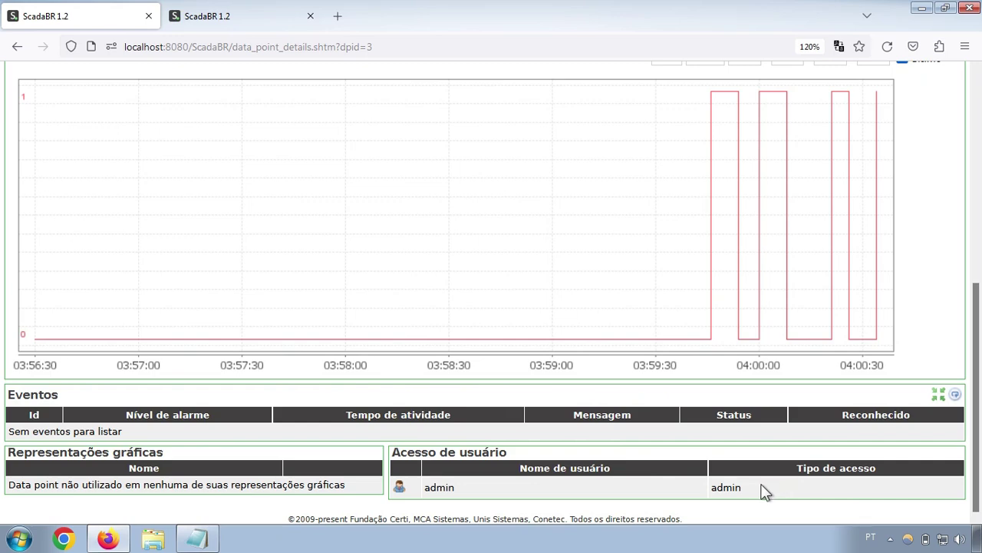
{"action": "left_click_drag", "start_coordinate": [743, 488], "coordinate": [718, 489]}
{"action": "scroll", "coordinate": [649, 377], "scroll_direction": "up", "scroll_amount": 5}
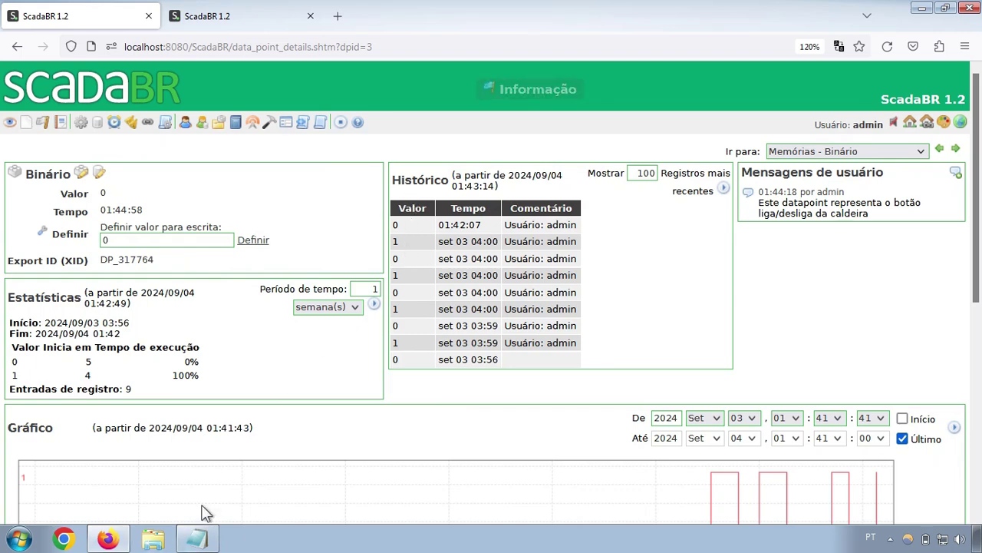
Step: Switch to the Notepad lesson outline and highlight the "Propriedades do data point" topic
{"action": "left_click", "coordinate": [205, 536]}
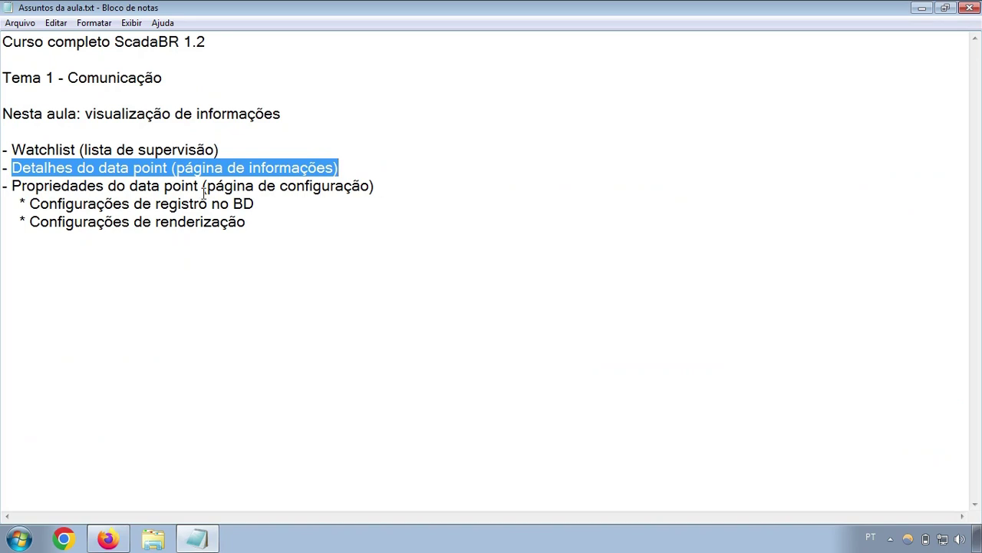
{"action": "left_click_drag", "start_coordinate": [13, 189], "coordinate": [205, 181]}
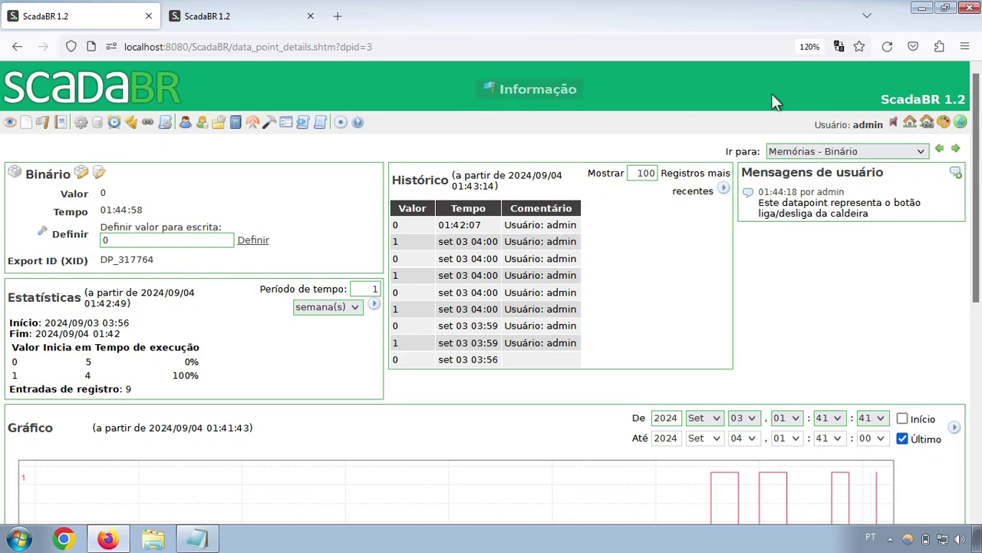
Step: Return to ScadaBR in Firefox, open the Binário data point for editing and look over its property sections
{"action": "left_click", "coordinate": [100, 175]}
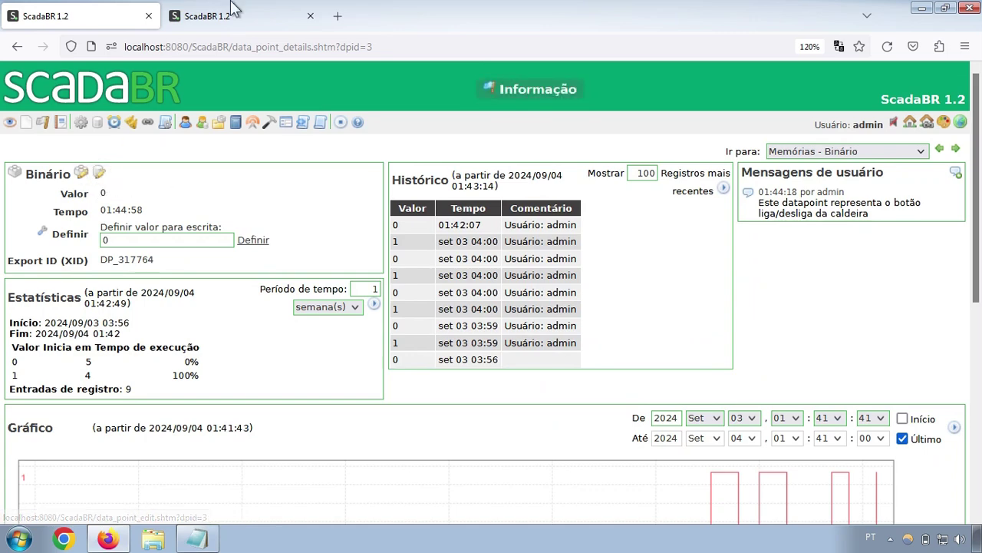
{"action": "left_click", "coordinate": [117, 11]}
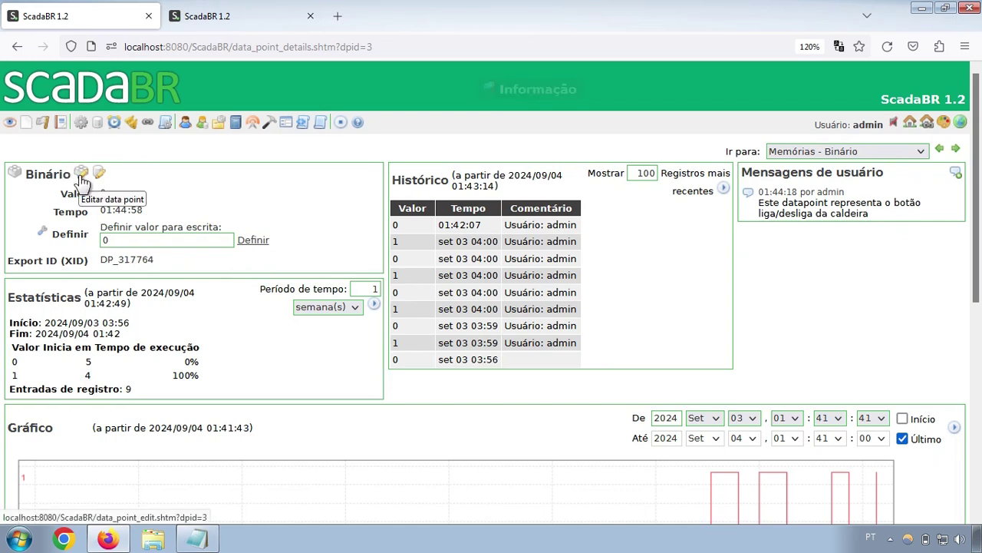
{"action": "left_click", "coordinate": [83, 174]}
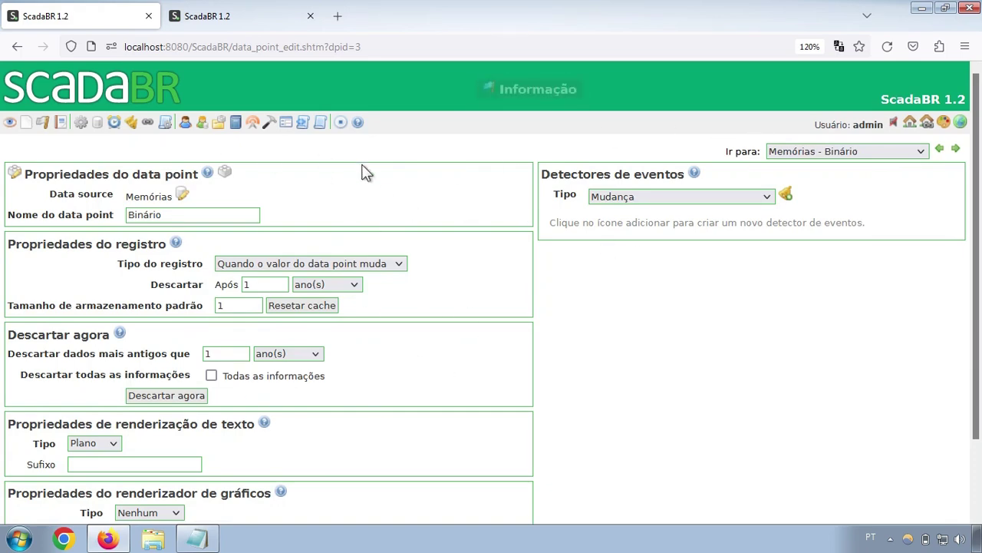
{"action": "scroll", "coordinate": [603, 124], "scroll_direction": "down", "scroll_amount": 2}
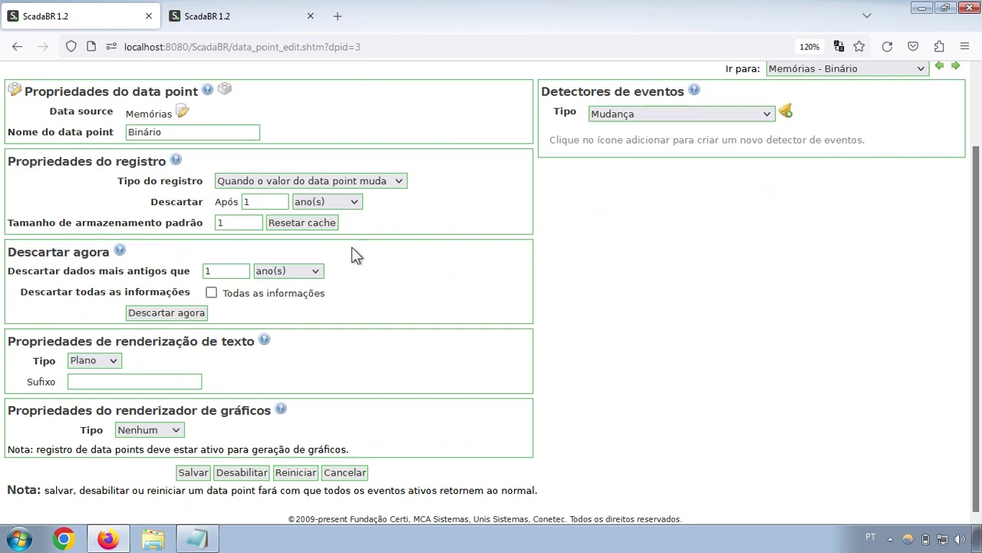
{"action": "scroll", "coordinate": [239, 189], "scroll_direction": "up", "scroll_amount": 2}
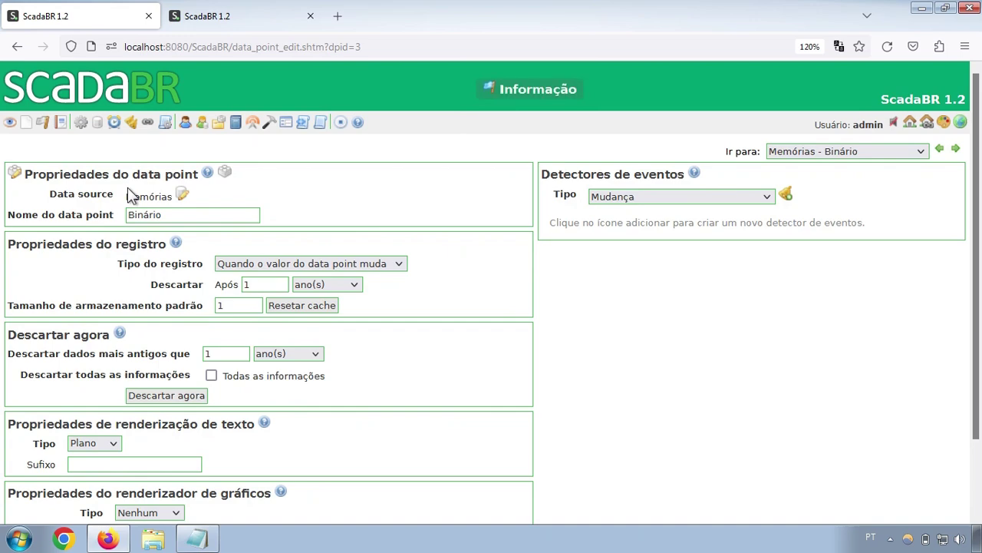
Step: Examine the data point name and record type property, checking the Memórias data source page for comparison
{"action": "mouse_move", "coordinate": [164, 215]}
{"action": "left_mouse_down"}
{"action": "mouse_move", "coordinate": [132, 209]}
{"action": "mouse_move", "coordinate": [164, 235]}
{"action": "mouse_move", "coordinate": [154, 217]}
{"action": "left_mouse_up"}
{"action": "left_click", "coordinate": [155, 217]}
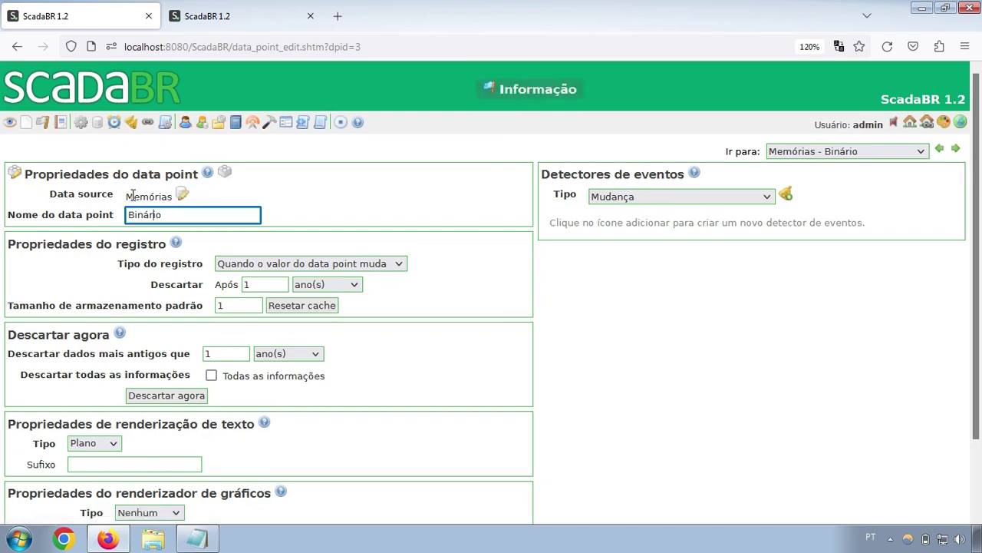
{"action": "left_click", "coordinate": [244, 10]}
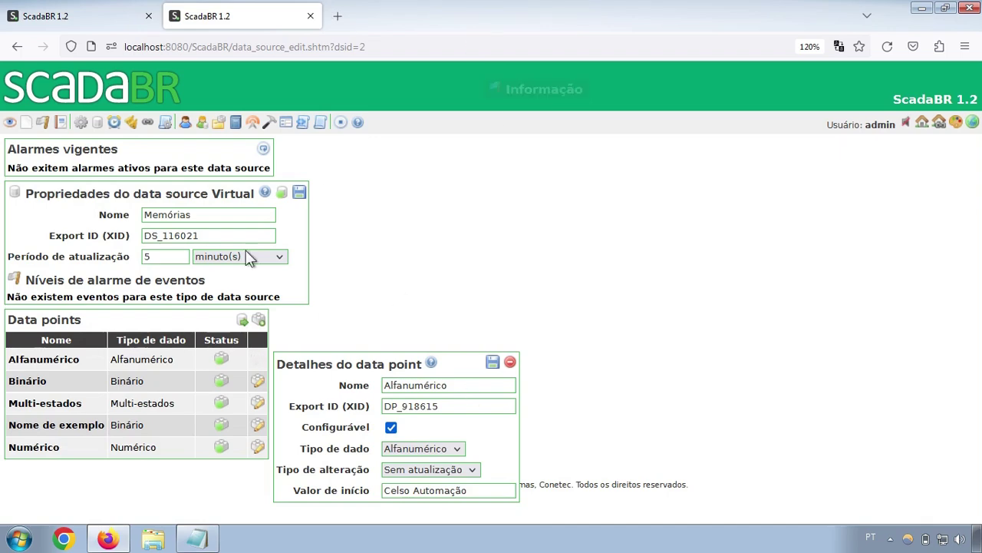
{"action": "left_click", "coordinate": [99, 10]}
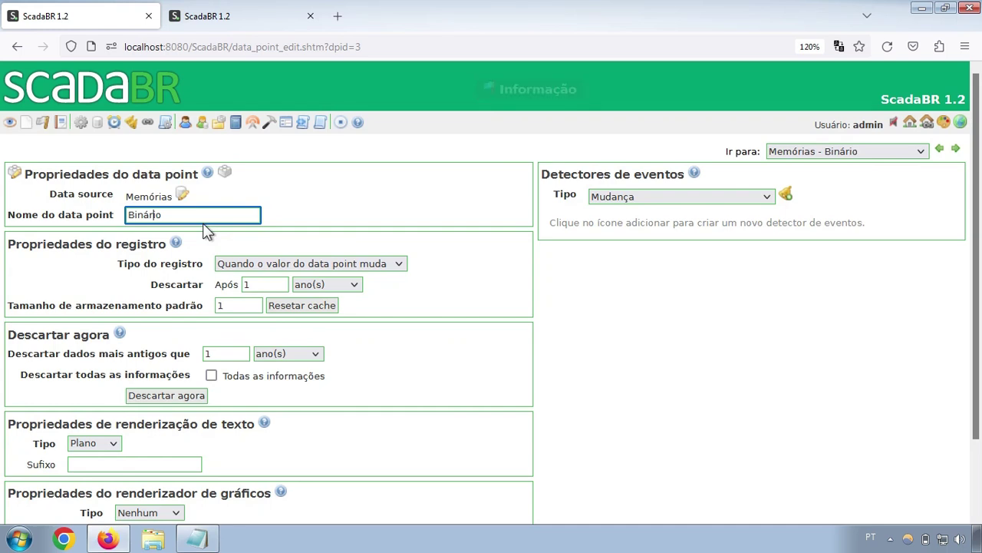
{"action": "left_click_drag", "start_coordinate": [117, 264], "coordinate": [202, 259]}
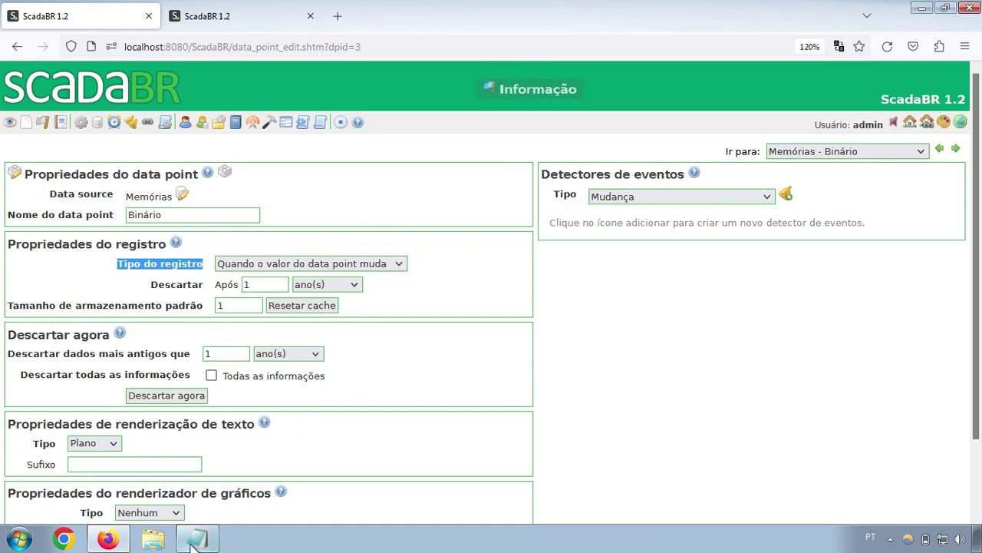
Step: Add the example lines "15h -> 10" and "16h -> 10" below the outline in the Notepad lesson notes
{"action": "left_click", "coordinate": [197, 539]}
{"action": "left_click", "coordinate": [387, 239]}
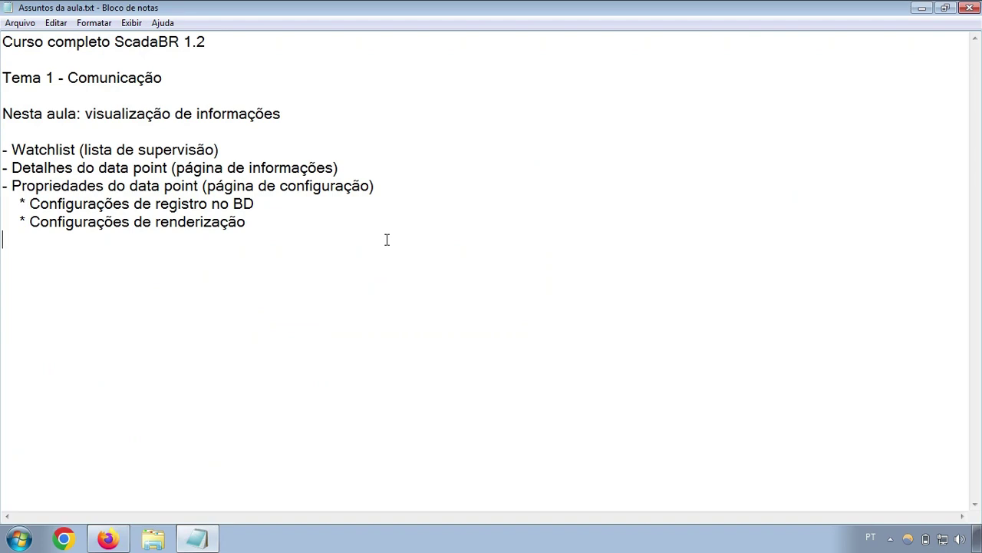
{"action": "key", "text": "Return"}
{"action": "type", "text": "15"}
{"action": "type", "text": "h"}
{"action": "type", "text": " ->"}
{"action": "type", "text": " 10 1"}
{"action": "type", "text": "6h"}
{"action": "type", "text": " -"}
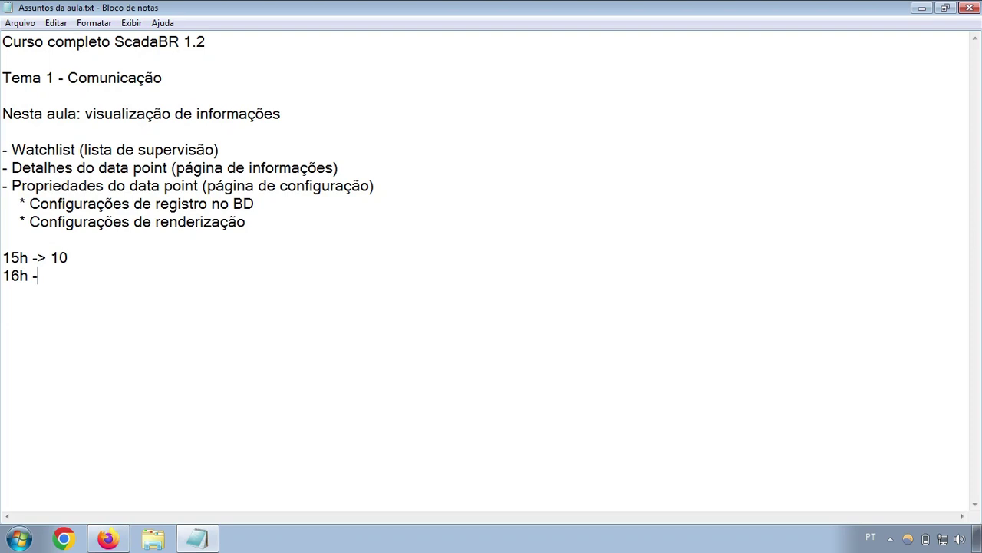
{"action": "type", "text": "> 10"}
Step: Append "- valor: 10/horário: 15h" to the "15h -> 10" example line
{"action": "left_click_drag", "start_coordinate": [74, 275], "coordinate": [4, 266]}
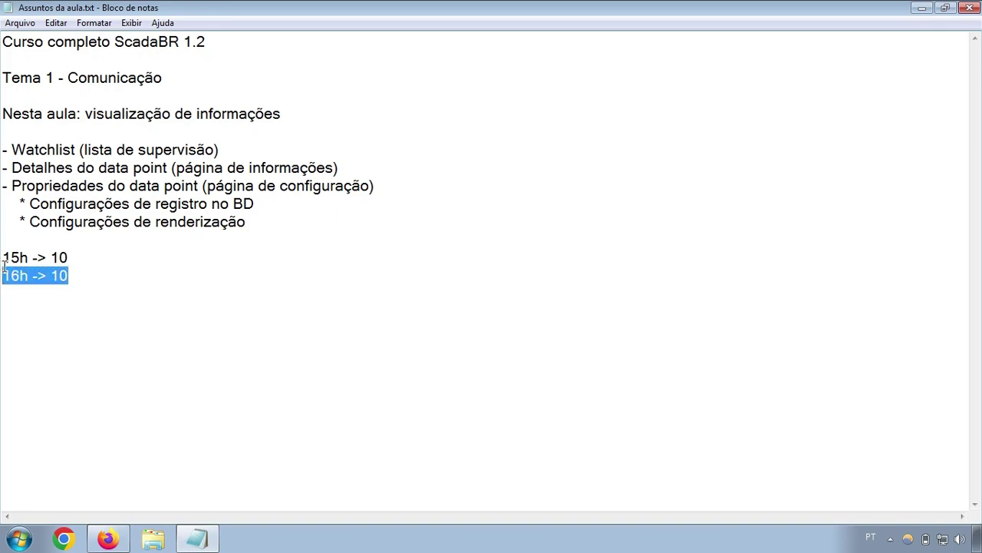
{"action": "left_click", "coordinate": [82, 254]}
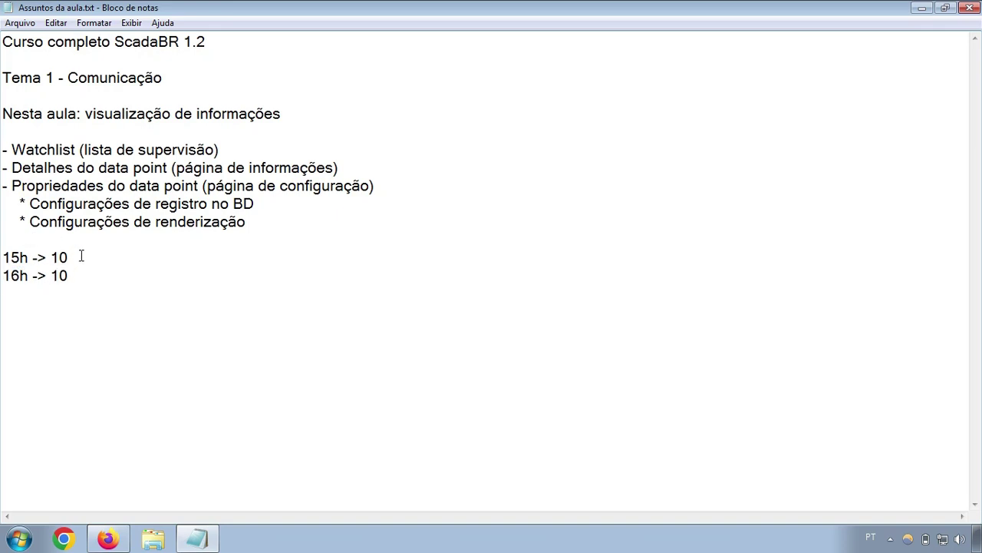
{"action": "type", "text": "- valor: 10/horár"}
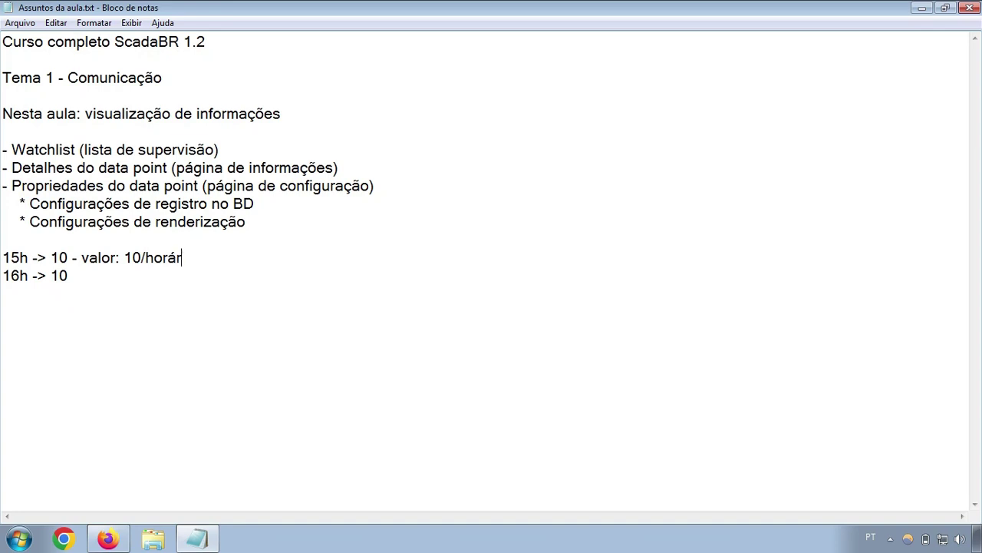
{"action": "type", "text": "io: 15h"}
Step: Compare the two example readings, highlighting the 16h line and the value and time noted for 15h
{"action": "left_click_drag", "start_coordinate": [234, 261], "coordinate": [3, 275]}
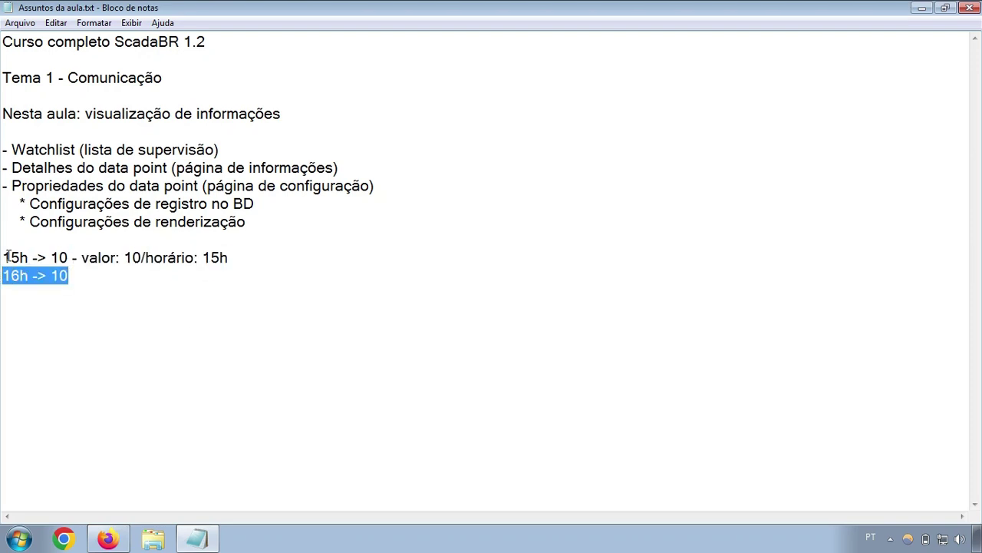
{"action": "left_click_drag", "start_coordinate": [81, 258], "coordinate": [270, 259]}
{"action": "left_click", "coordinate": [227, 274]}
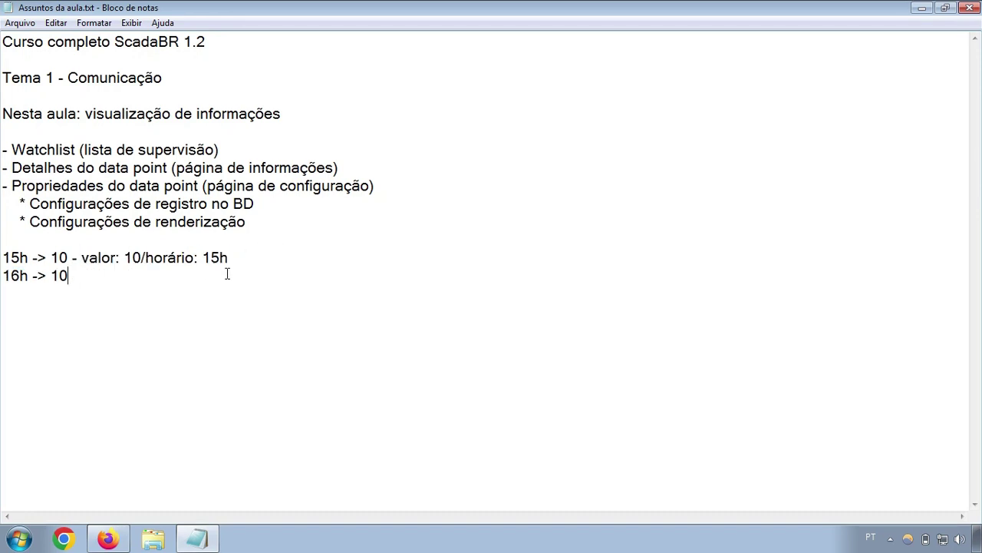
{"action": "left_click_drag", "start_coordinate": [228, 258], "coordinate": [86, 265]}
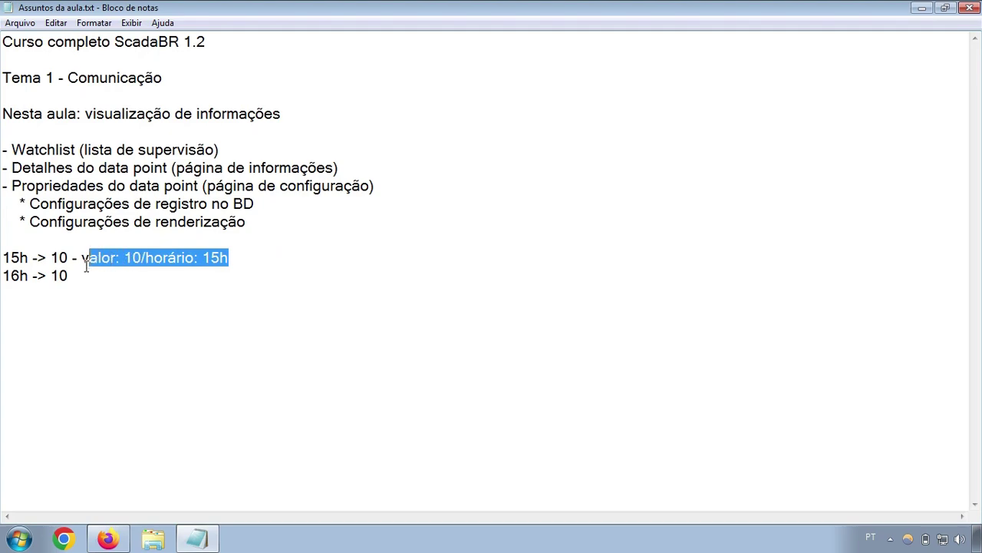
Step: Return to the Binário data point's properties in the browser and set its record type to "Todos os dados"
{"action": "left_click", "coordinate": [108, 538]}
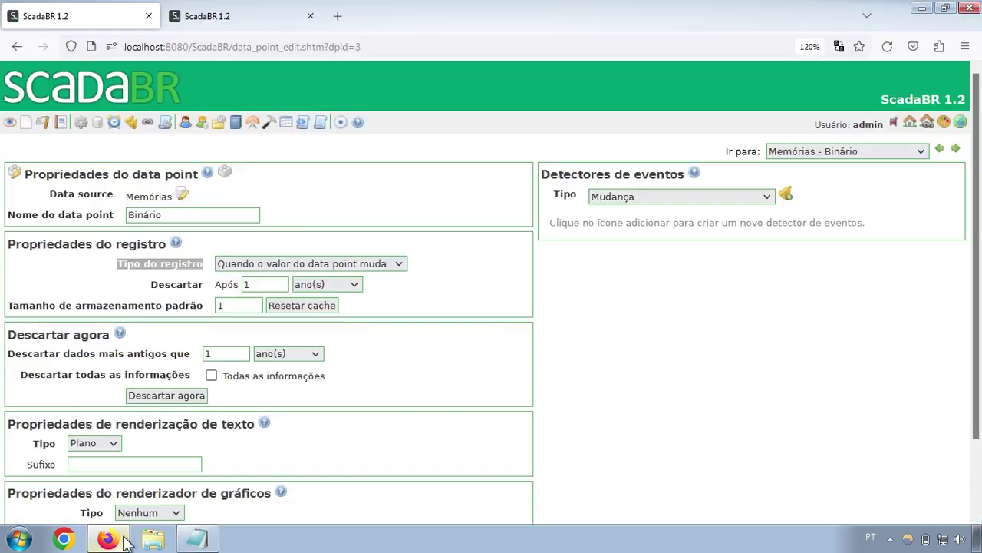
{"action": "left_click", "coordinate": [350, 263]}
{"action": "left_click", "coordinate": [306, 296]}
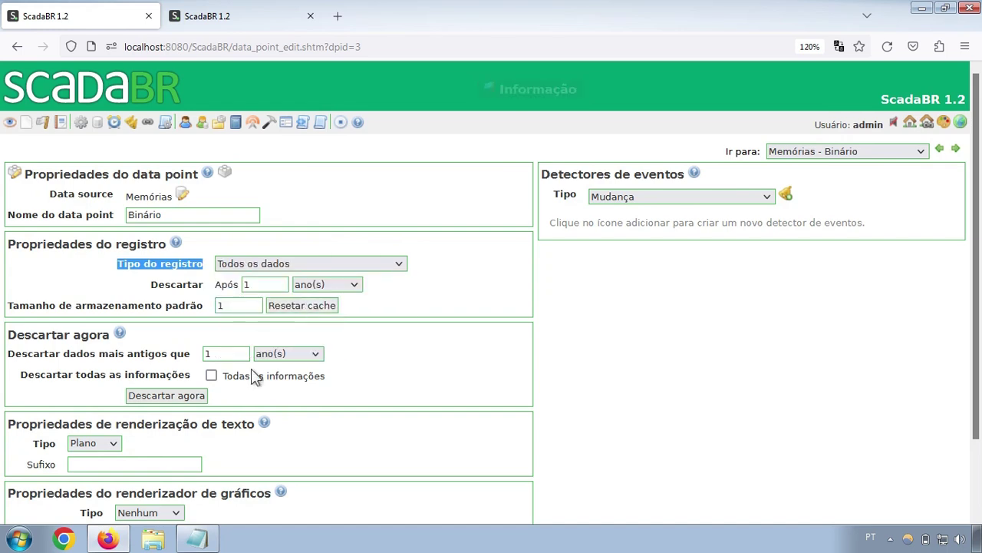
Step: Append "- valor: 10/horário: 15h" to the "16h -> 10" line in the Notepad lesson notes, copying the text from the line above
{"action": "left_click", "coordinate": [198, 537]}
{"action": "left_click", "coordinate": [178, 280]}
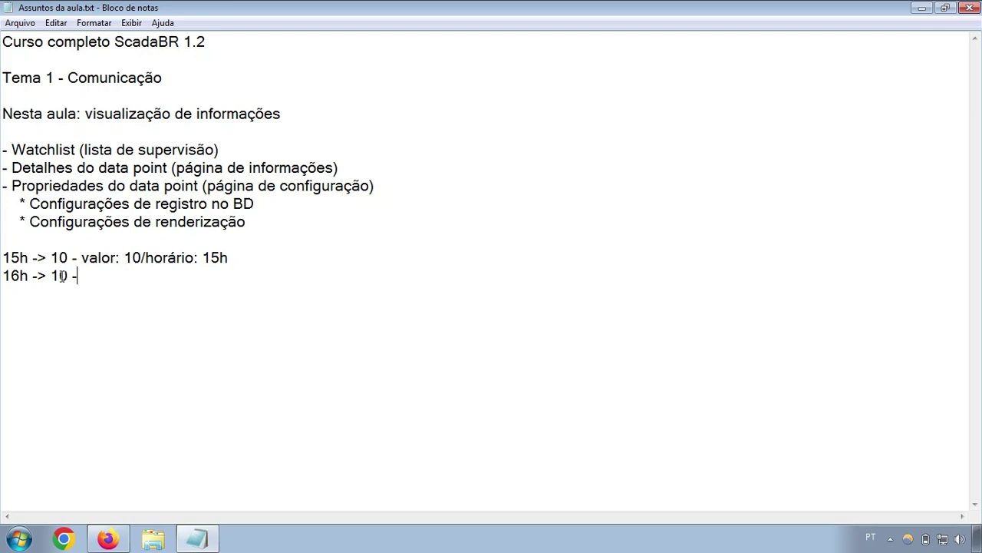
{"action": "key", "text": "Left"}
{"action": "key", "text": "Left"}
{"action": "key", "text": "shift+Left"}
{"action": "key", "text": "shift+Left"}
{"action": "key", "text": "shift+Home"}
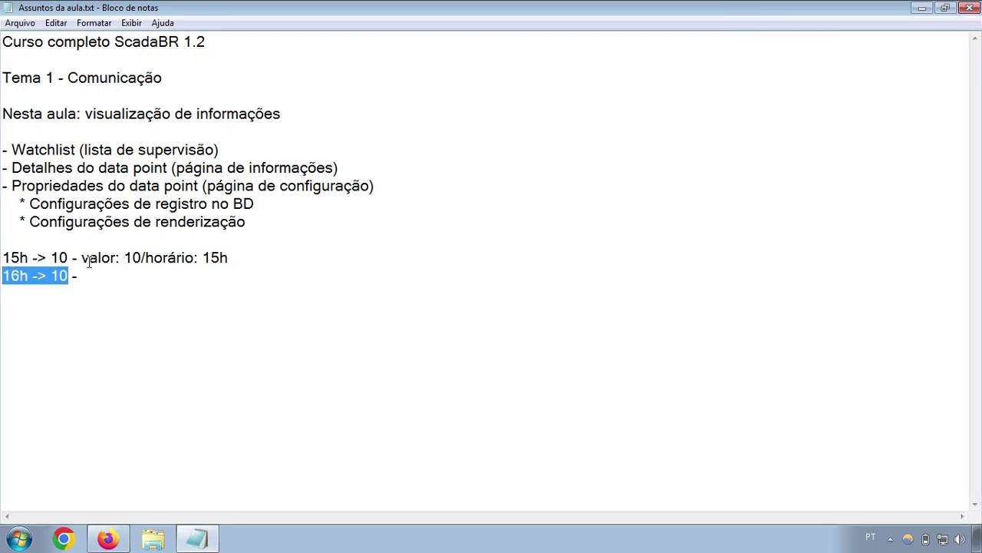
{"action": "left_click_drag", "start_coordinate": [81, 258], "coordinate": [276, 259]}
{"action": "key", "text": "ctrl+c"}
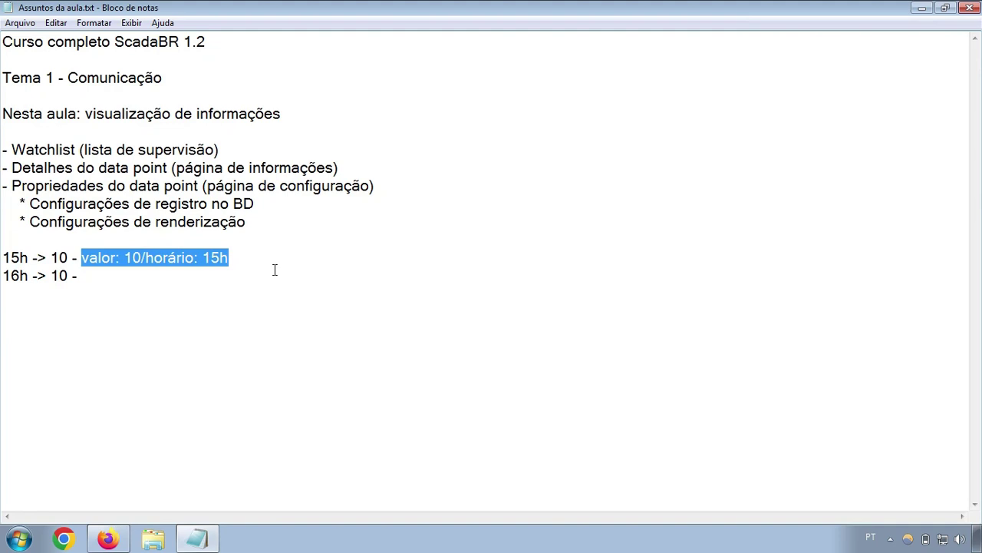
{"action": "left_click", "coordinate": [274, 270]}
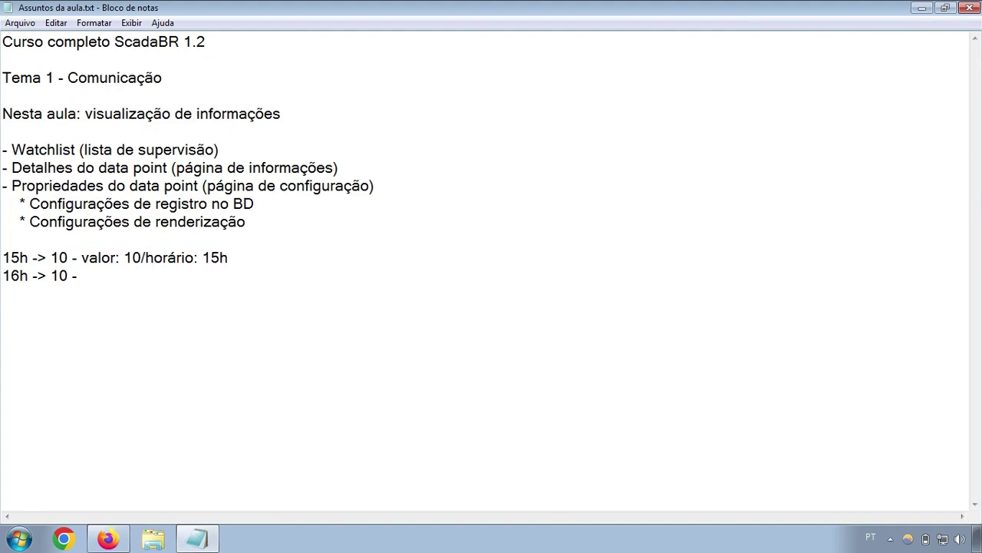
{"action": "key", "text": "ctrl+v"}
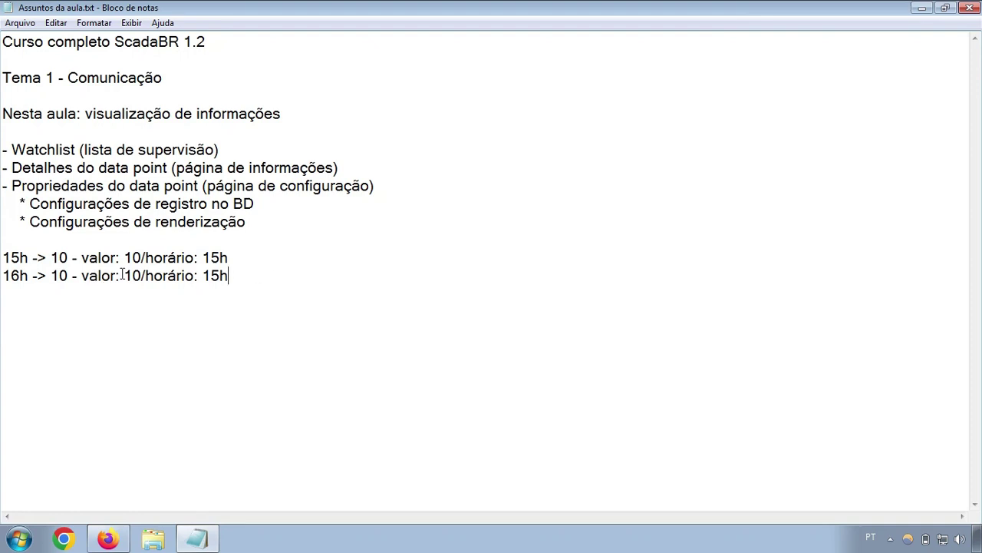
Step: Change the copied time at the end of the second example line to 16h
{"action": "left_click", "coordinate": [220, 276]}
{"action": "key", "text": "BackSpace"}
{"action": "type", "text": "6"}
Step: Examine the Binário data point's Descartar setting and its time unit options in the browser, referring to the 15h example in Notepad
{"action": "key", "text": "alt+Tab"}
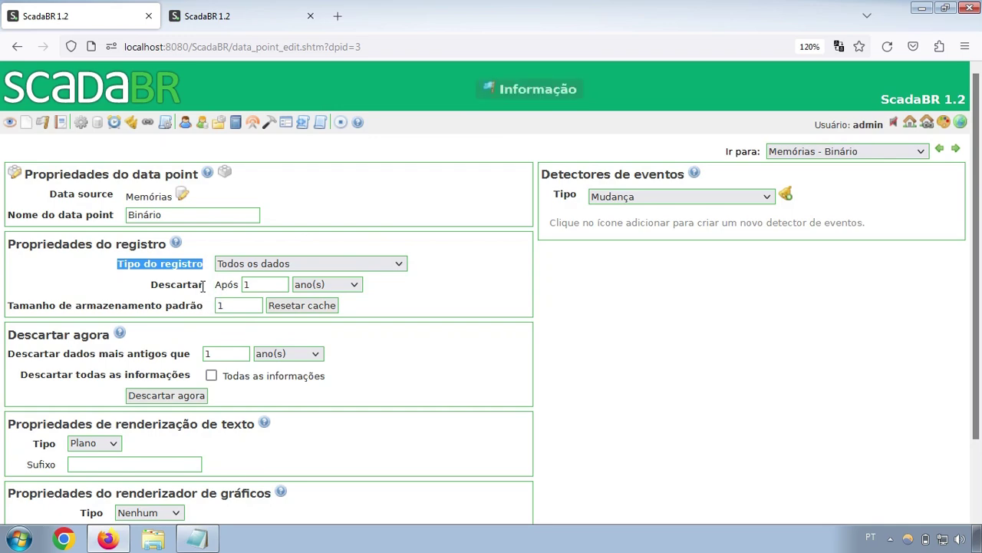
{"action": "left_click_drag", "start_coordinate": [202, 286], "coordinate": [158, 287]}
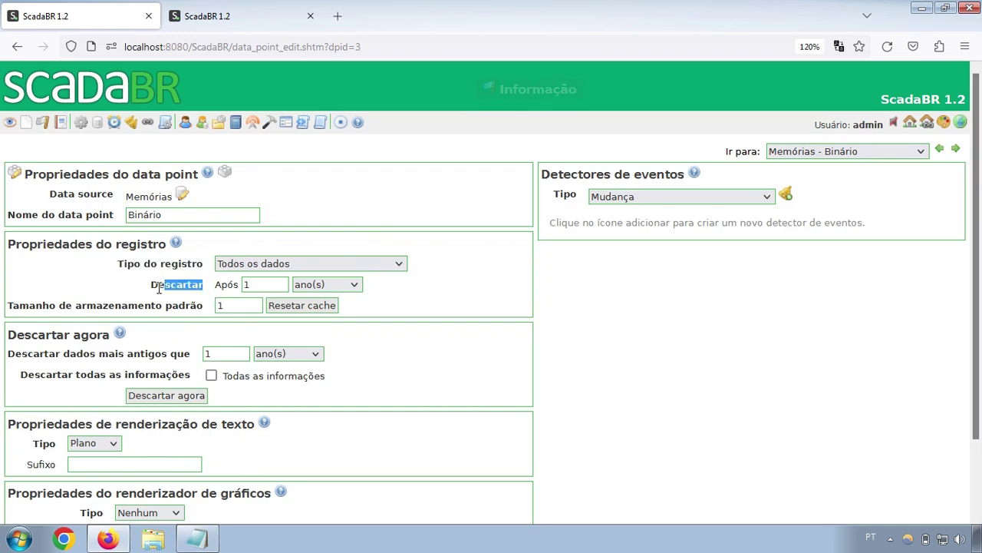
{"action": "left_click", "coordinate": [192, 540]}
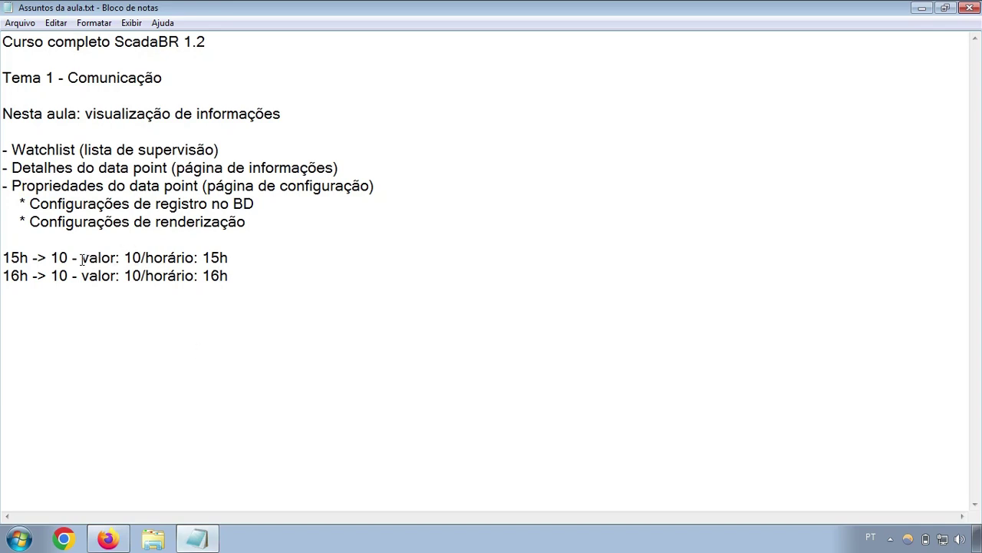
{"action": "left_click_drag", "start_coordinate": [81, 258], "coordinate": [237, 252]}
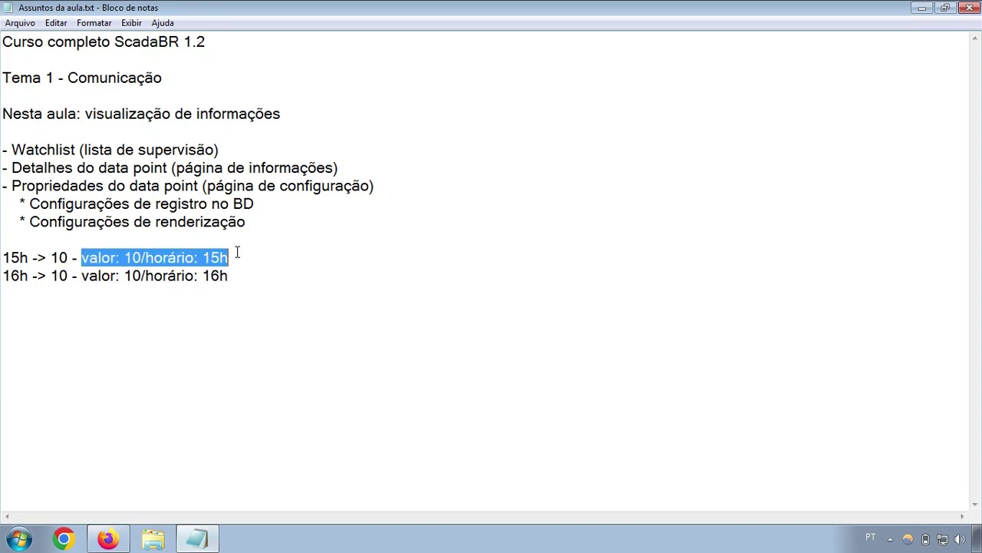
{"action": "left_click", "coordinate": [107, 540]}
{"action": "left_click", "coordinate": [261, 283]}
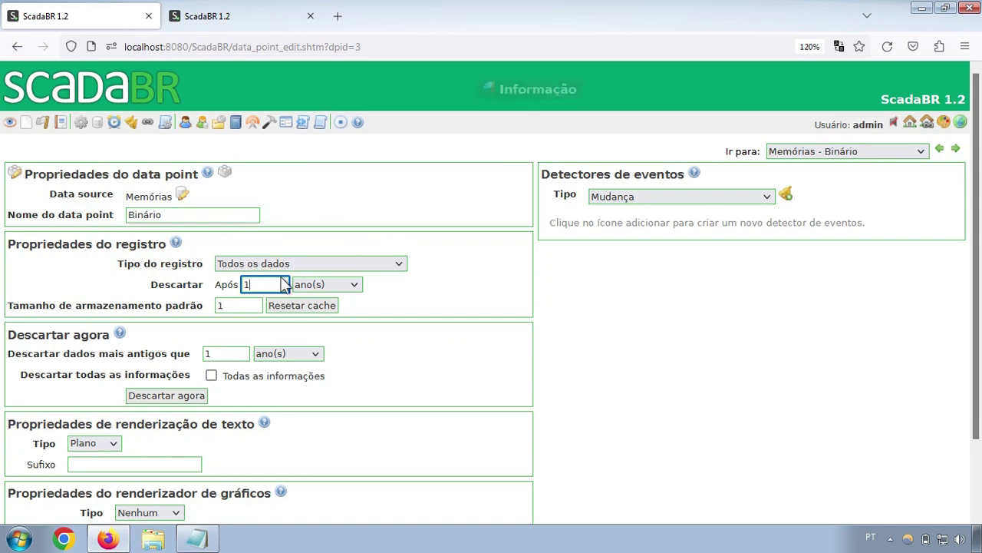
{"action": "left_click", "coordinate": [352, 287]}
{"action": "left_click", "coordinate": [352, 287]}
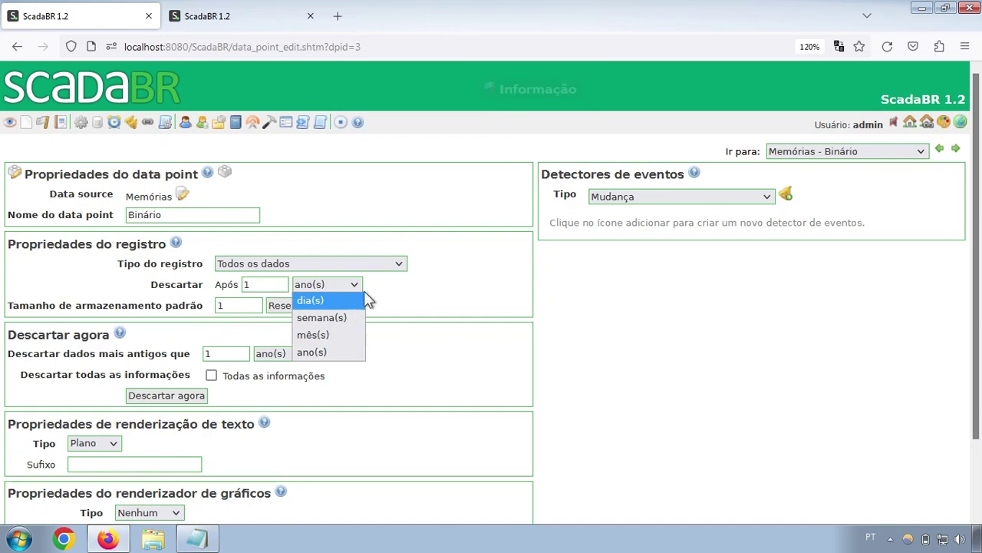
{"action": "left_click", "coordinate": [378, 291]}
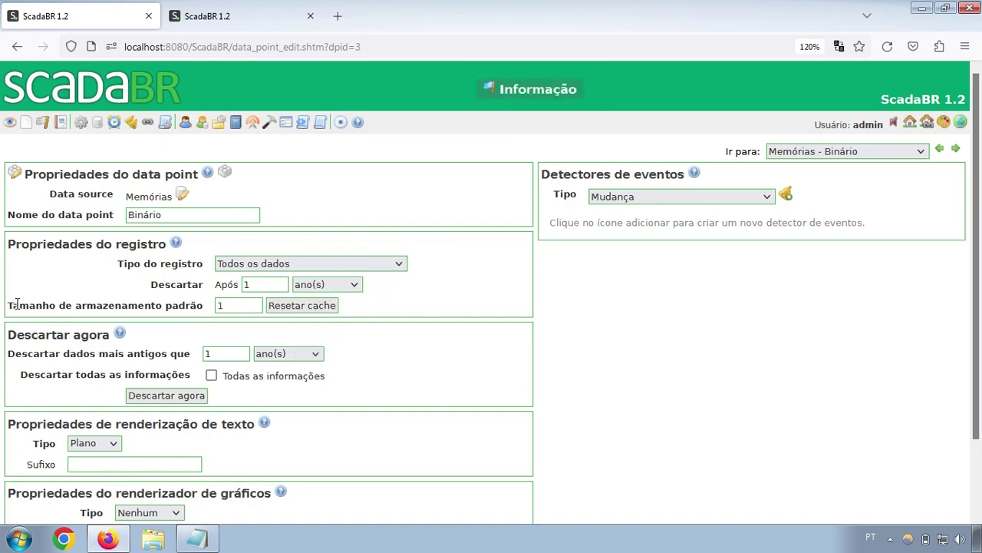
Step: Read the record properties help and highlight its explanation of "Tamanho de armazenamento padrão"
{"action": "left_click_drag", "start_coordinate": [10, 304], "coordinate": [213, 316]}
{"action": "left_click", "coordinate": [236, 304]}
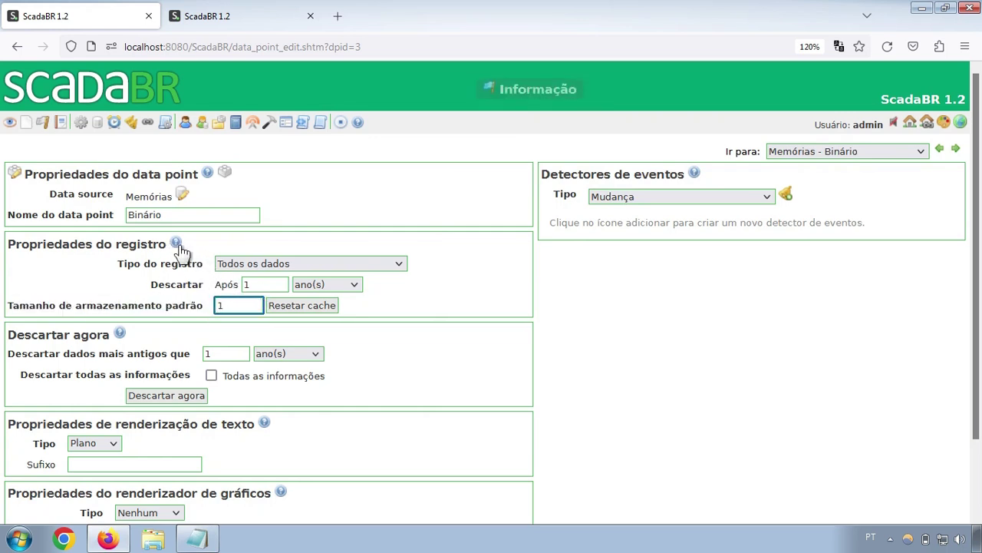
{"action": "left_click", "coordinate": [178, 244]}
{"action": "left_click_drag", "start_coordinate": [265, 259], "coordinate": [576, 220]}
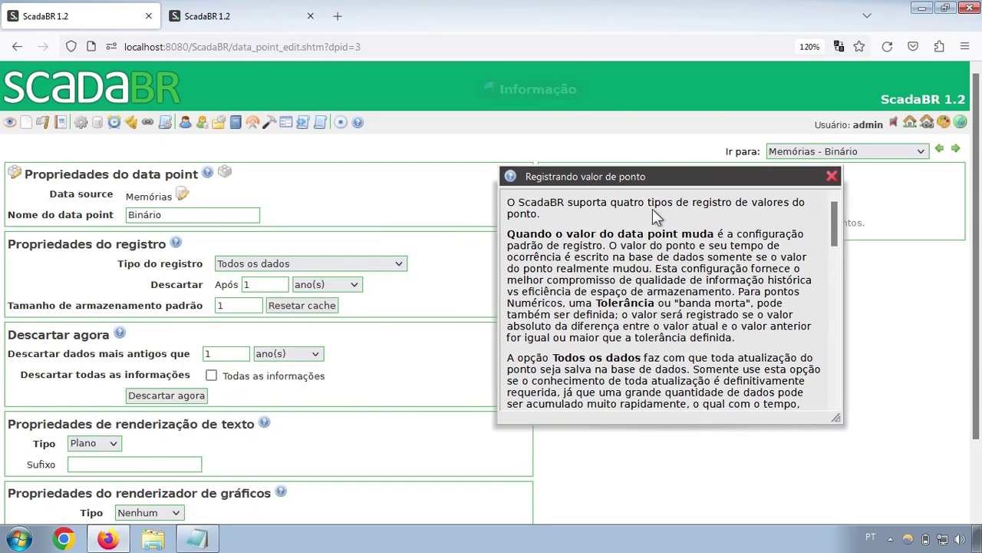
{"action": "scroll", "coordinate": [679, 283], "scroll_direction": "down", "scroll_amount": 2}
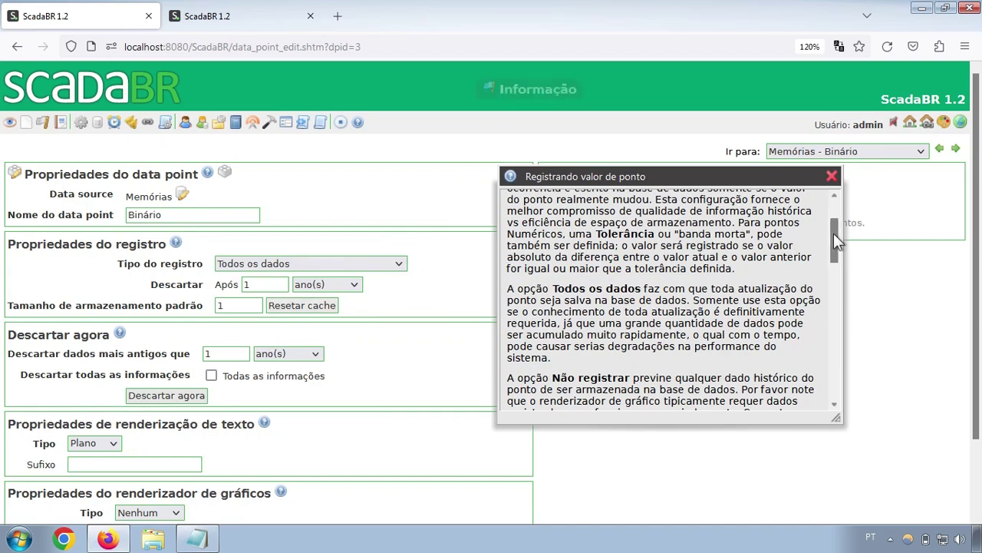
{"action": "left_click_drag", "start_coordinate": [834, 233], "coordinate": [766, 349]}
{"action": "scroll", "coordinate": [595, 326], "scroll_direction": "down", "scroll_amount": 2}
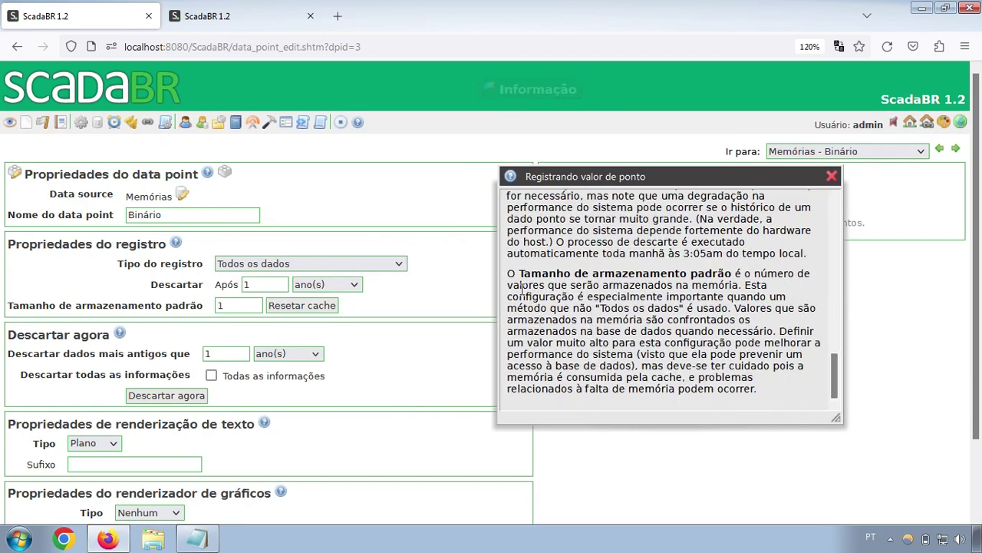
{"action": "left_click_drag", "start_coordinate": [520, 274], "coordinate": [768, 275]}
Step: Review the record type options and default storage size while keeping "Todos os dados" selected, and close the help window
{"action": "left_click", "coordinate": [344, 266]}
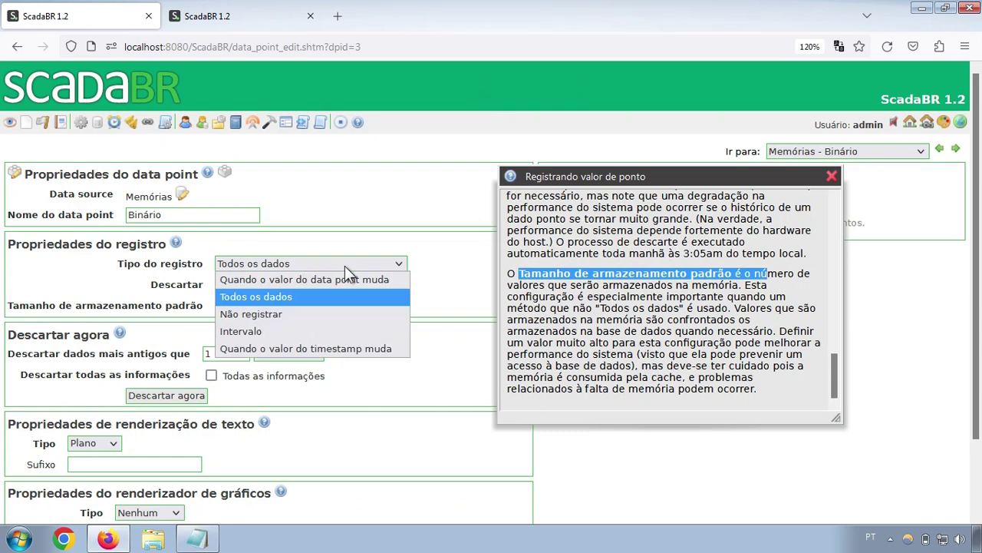
{"action": "left_click", "coordinate": [330, 294]}
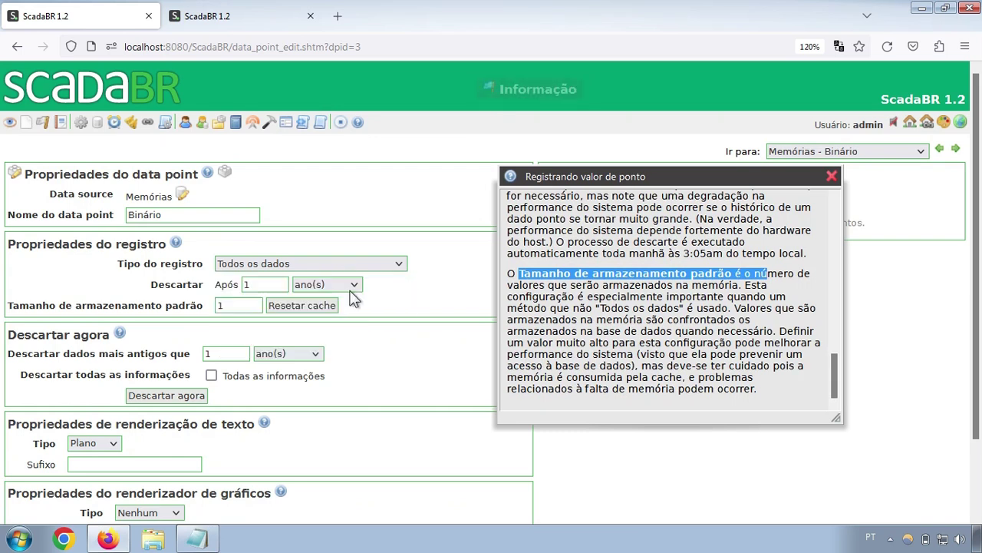
{"action": "left_click", "coordinate": [254, 305]}
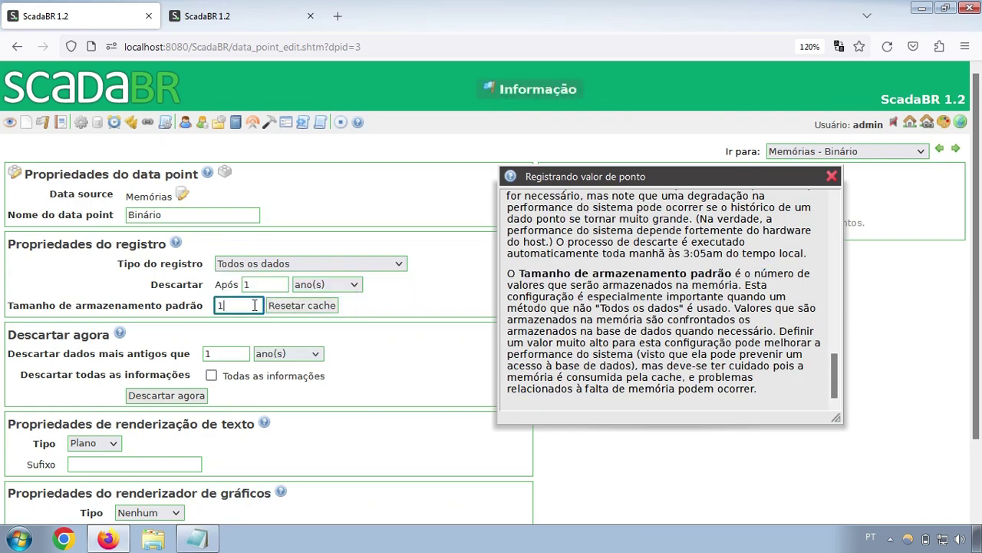
{"action": "left_click", "coordinate": [832, 176]}
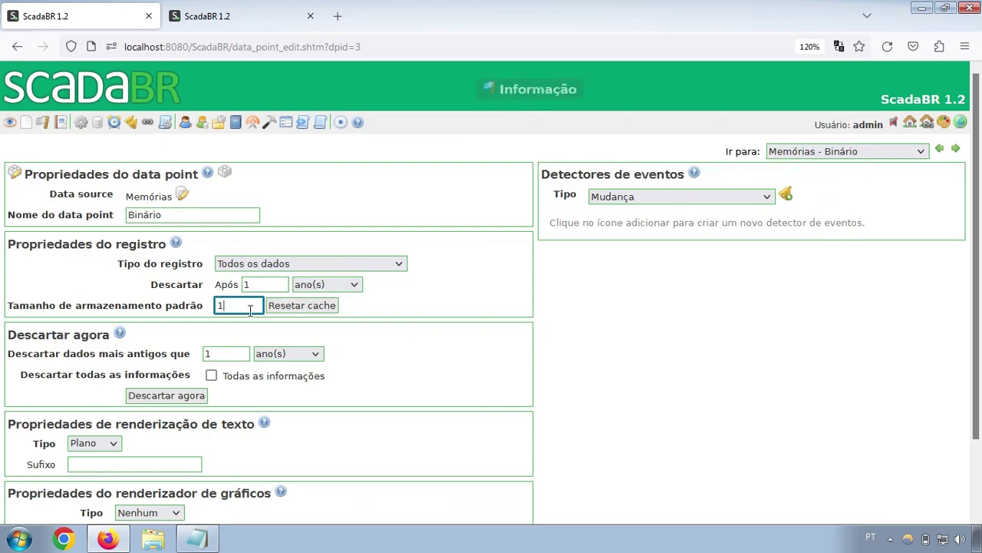
{"action": "left_click", "coordinate": [281, 265]}
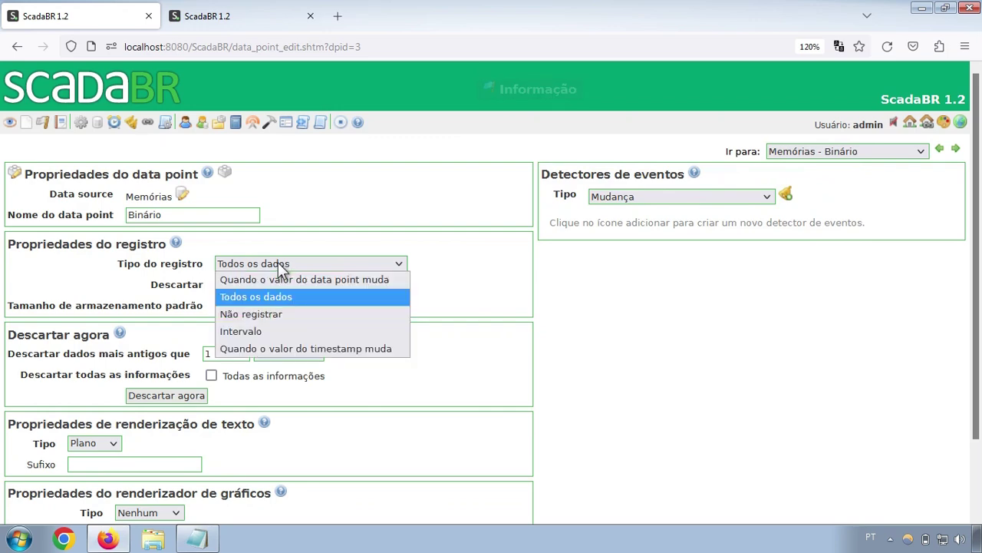
{"action": "left_click", "coordinate": [296, 298]}
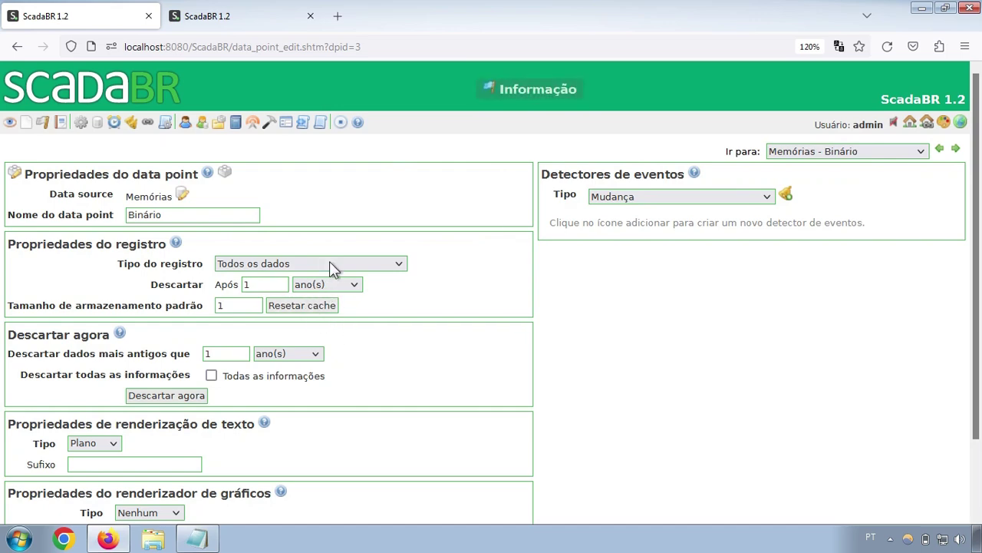
Step: Try the record types "Não registrar" and "Quando o valor do data point muda", returning to "Não registrar"
{"action": "left_click", "coordinate": [303, 264]}
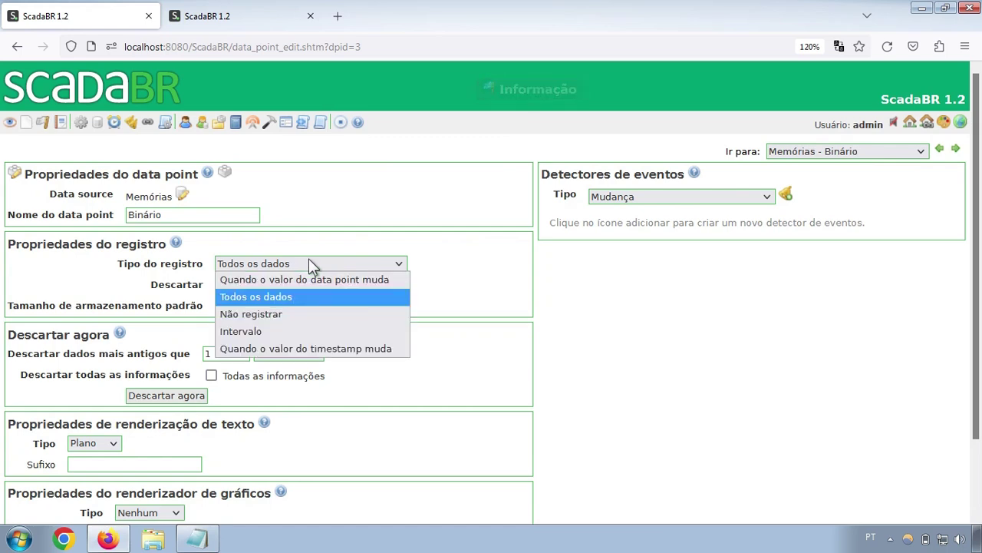
{"action": "left_click", "coordinate": [276, 315]}
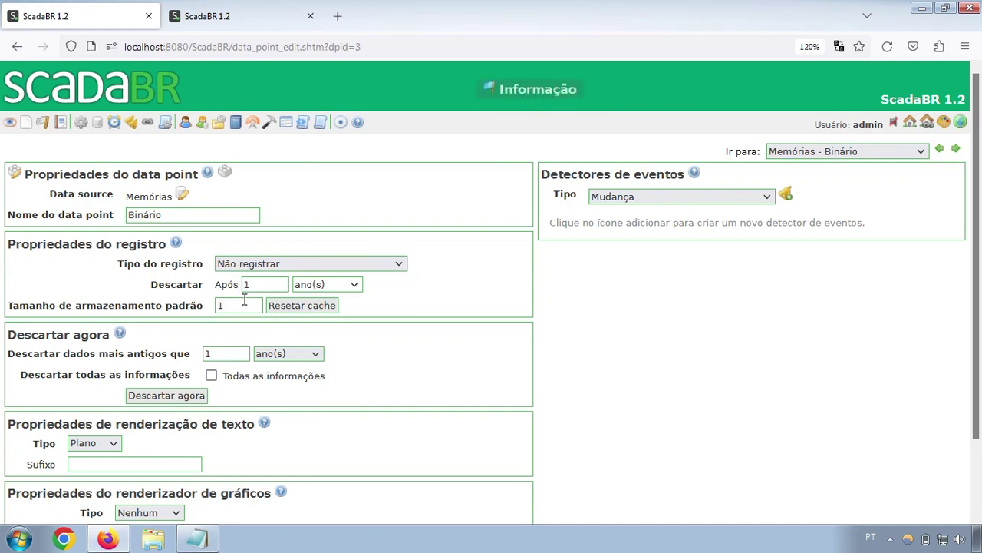
{"action": "left_click", "coordinate": [241, 303]}
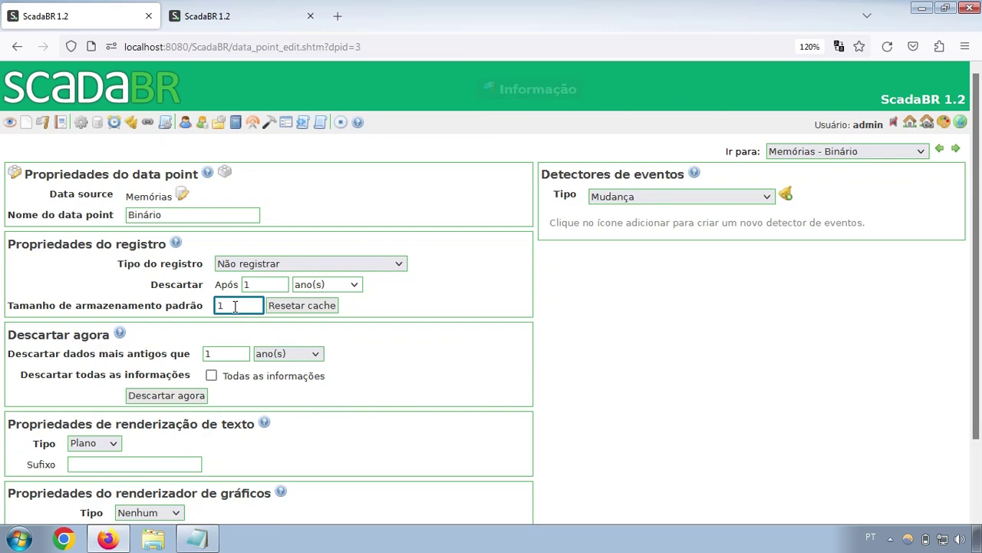
{"action": "left_click", "coordinate": [297, 264]}
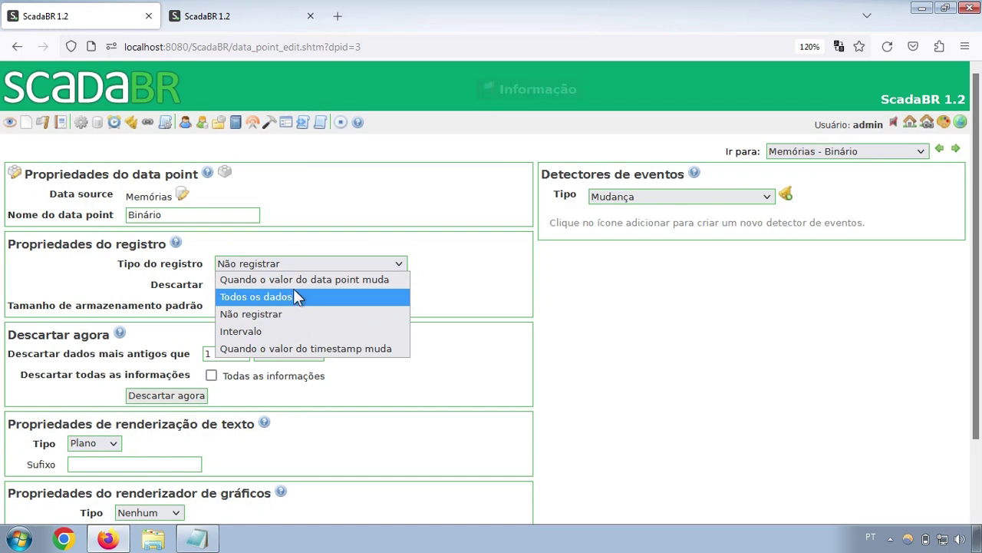
{"action": "left_click", "coordinate": [299, 281]}
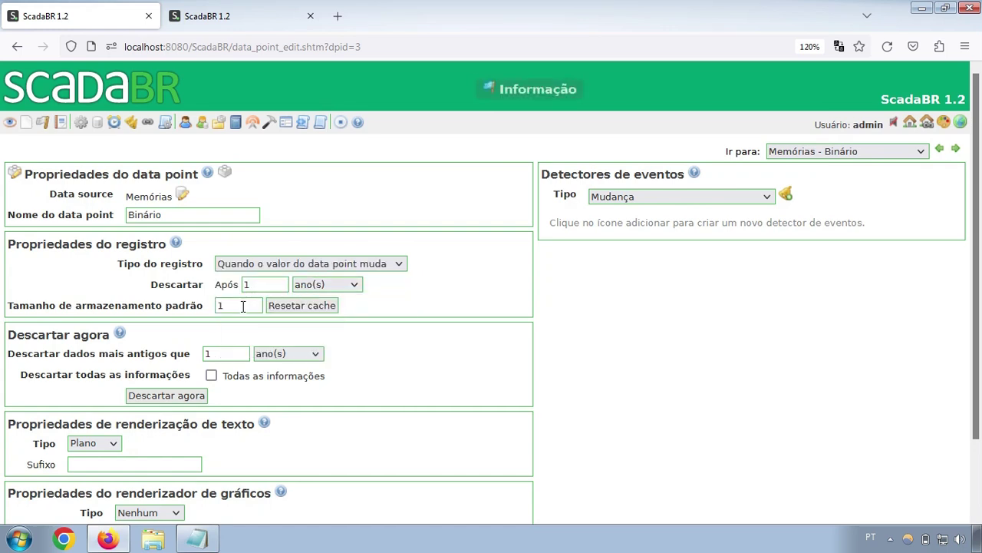
{"action": "left_click", "coordinate": [309, 265]}
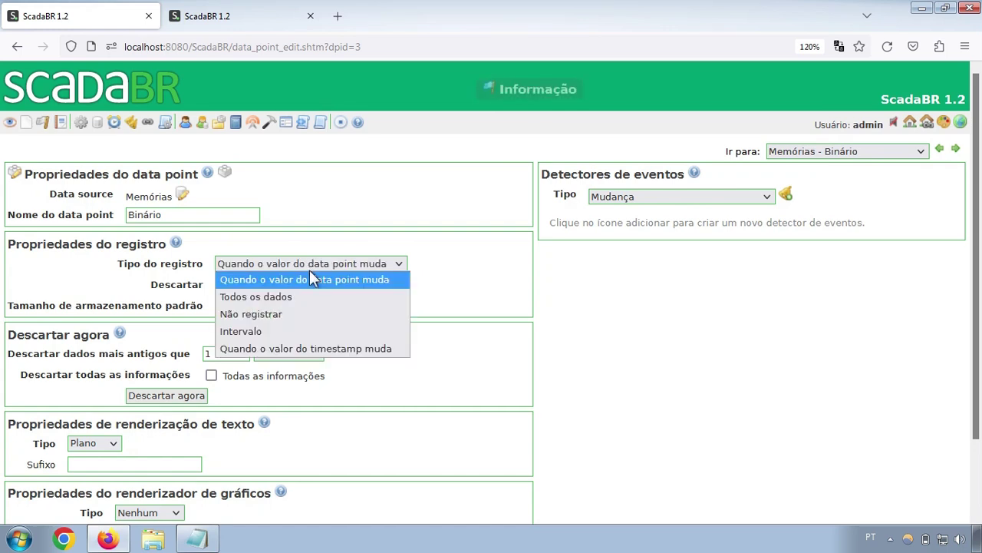
{"action": "left_click", "coordinate": [290, 316]}
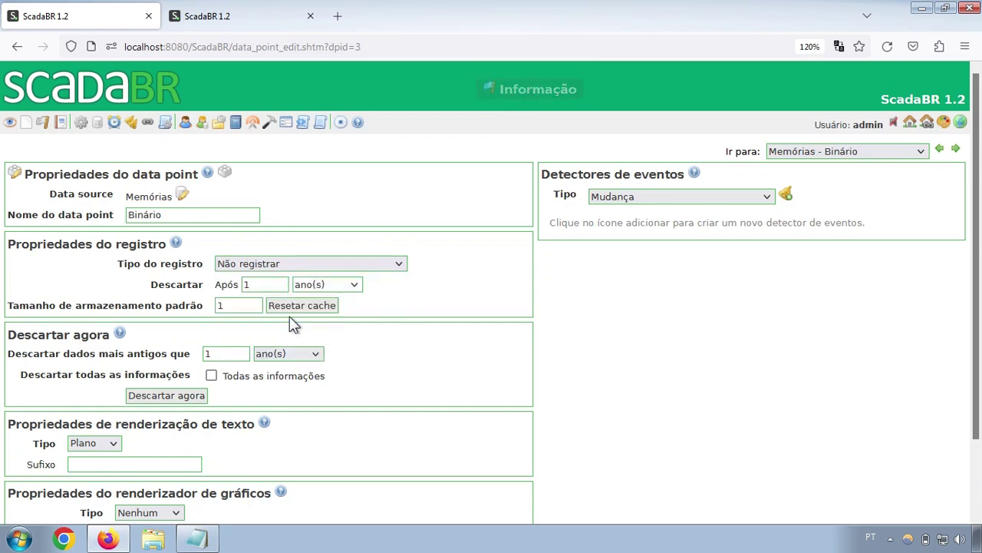
Step: Set the Binário data point's record type to "Quando o valor do timestamp muda"
{"action": "left_click", "coordinate": [284, 261]}
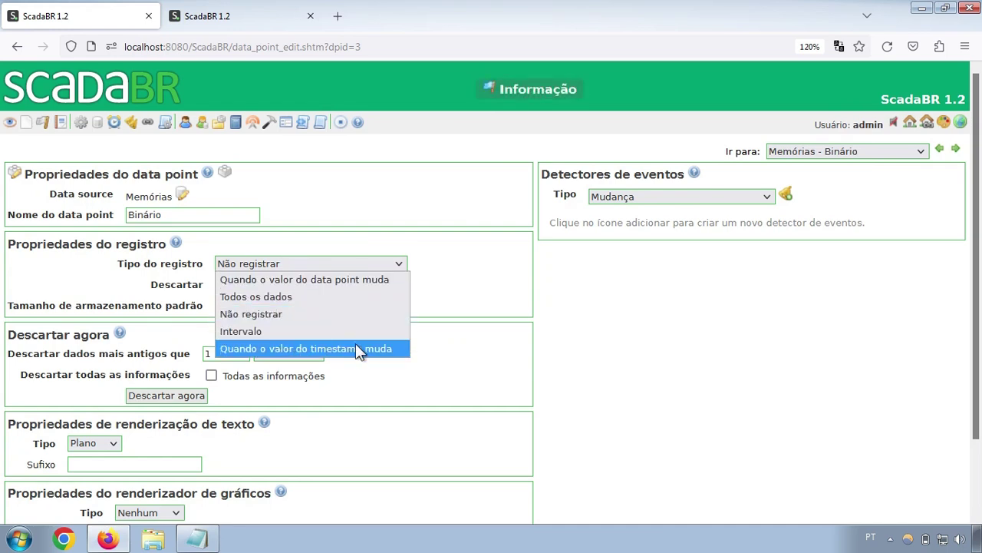
{"action": "left_click", "coordinate": [398, 347]}
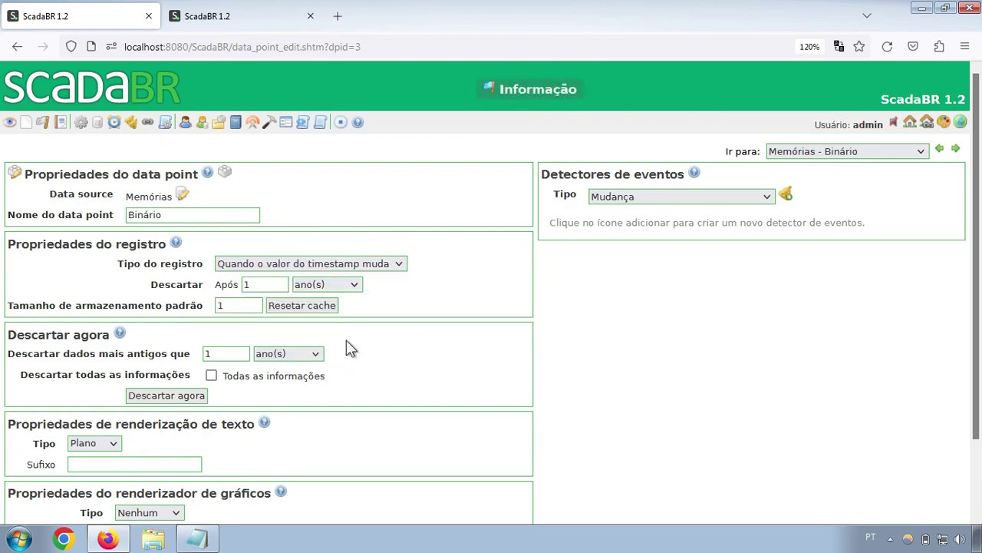
Step: Examine the time recorded in the 15h example line of the Notepad notes, highlighting "horário: 15h"
{"action": "left_click", "coordinate": [198, 538]}
{"action": "left_click", "coordinate": [217, 255]}
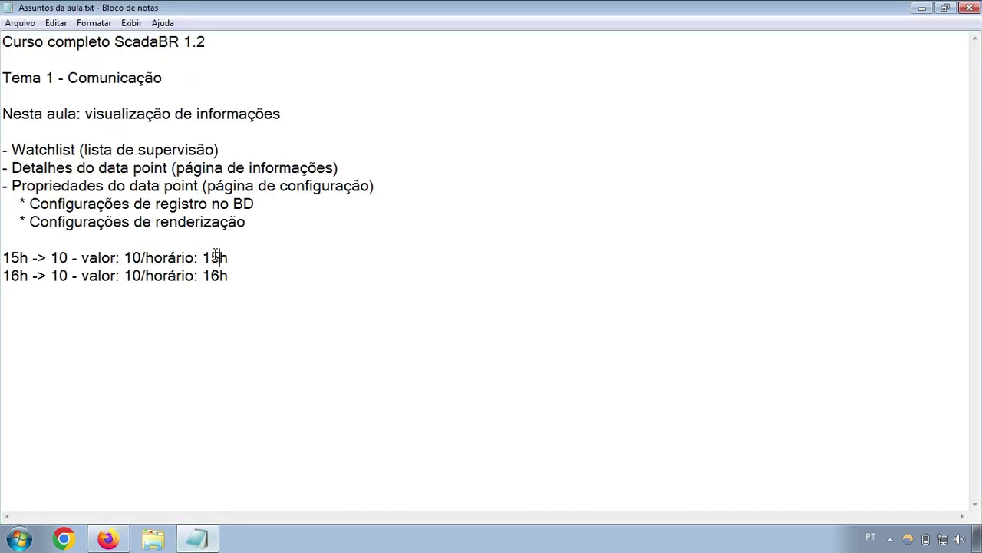
{"action": "left_click_drag", "start_coordinate": [203, 258], "coordinate": [231, 255]}
{"action": "left_click", "coordinate": [252, 257]}
{"action": "left_click", "coordinate": [182, 259]}
{"action": "mouse_move", "coordinate": [226, 258]}
{"action": "left_mouse_down"}
{"action": "mouse_move", "coordinate": [193, 259]}
{"action": "mouse_move", "coordinate": [221, 256]}
{"action": "left_mouse_up"}
{"action": "left_click", "coordinate": [272, 254]}
{"action": "left_click_drag", "start_coordinate": [241, 261], "coordinate": [145, 261]}
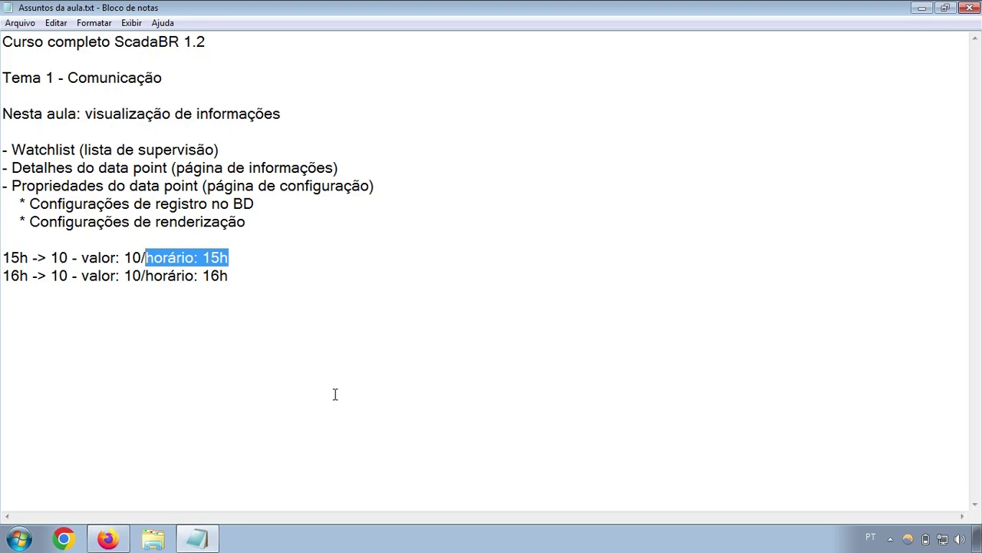
Step: Recheck "horário: 15h" in the notes, switch back to Firefox and try the record type "Intervalo" for the Binário data point
{"action": "left_click", "coordinate": [145, 255]}
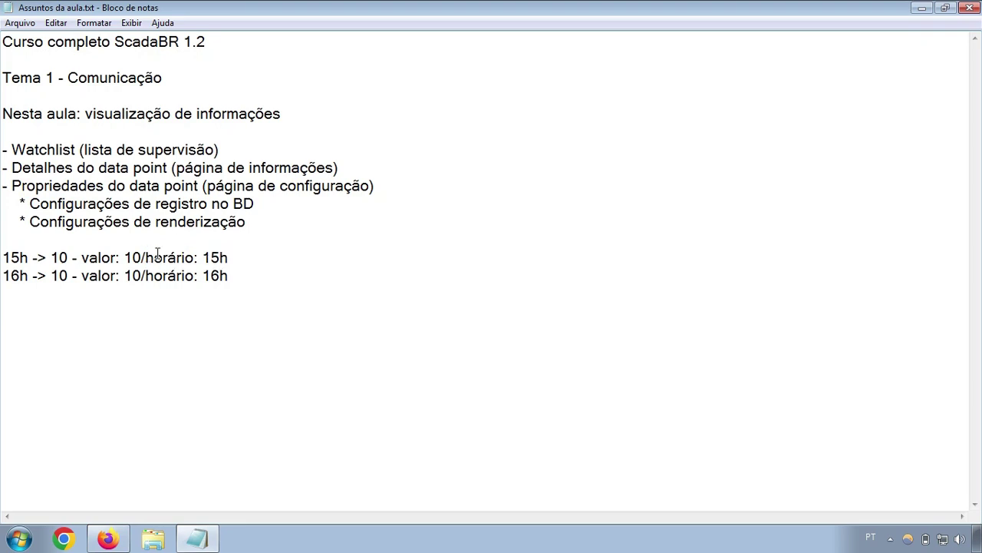
{"action": "left_click_drag", "start_coordinate": [146, 256], "coordinate": [267, 254]}
{"action": "left_click", "coordinate": [108, 538]}
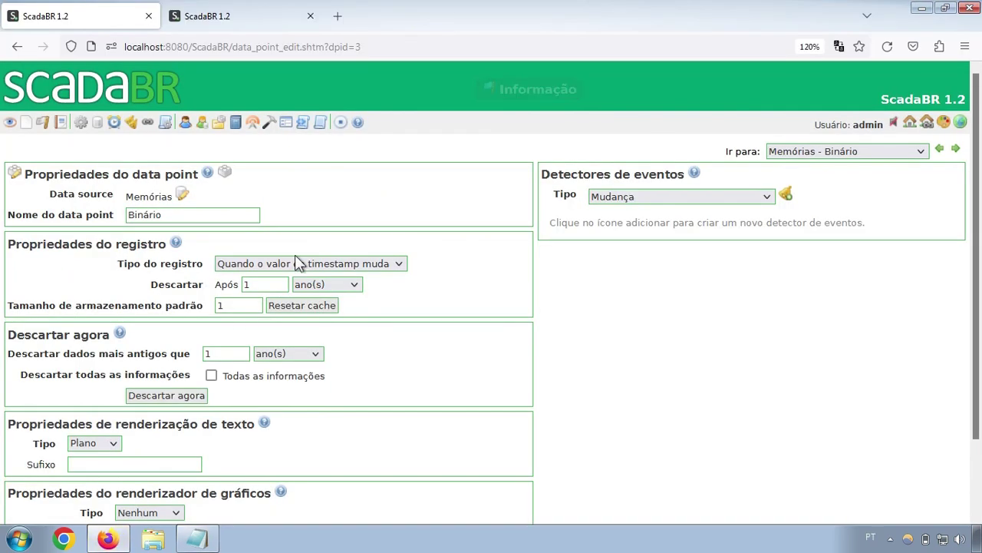
{"action": "left_click", "coordinate": [302, 262]}
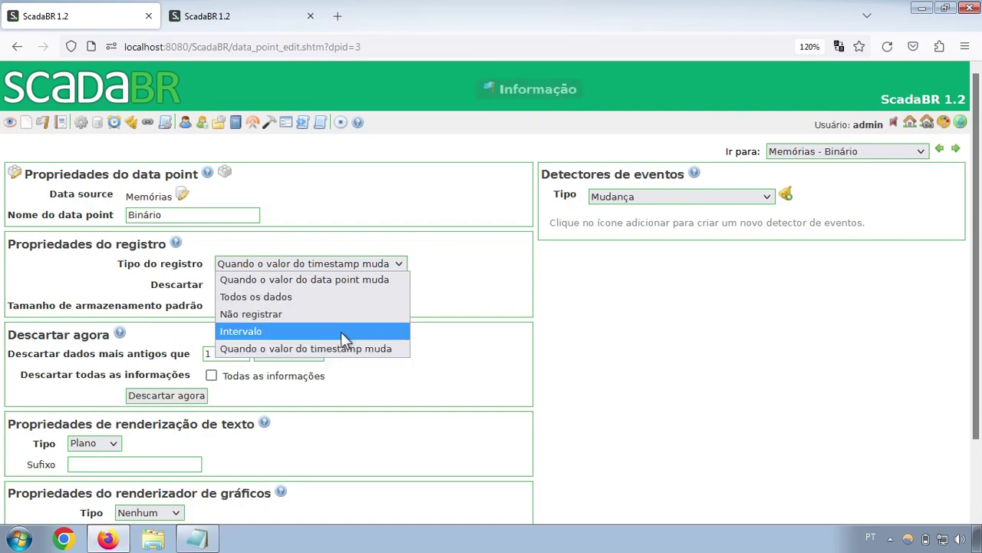
{"action": "left_click", "coordinate": [301, 334]}
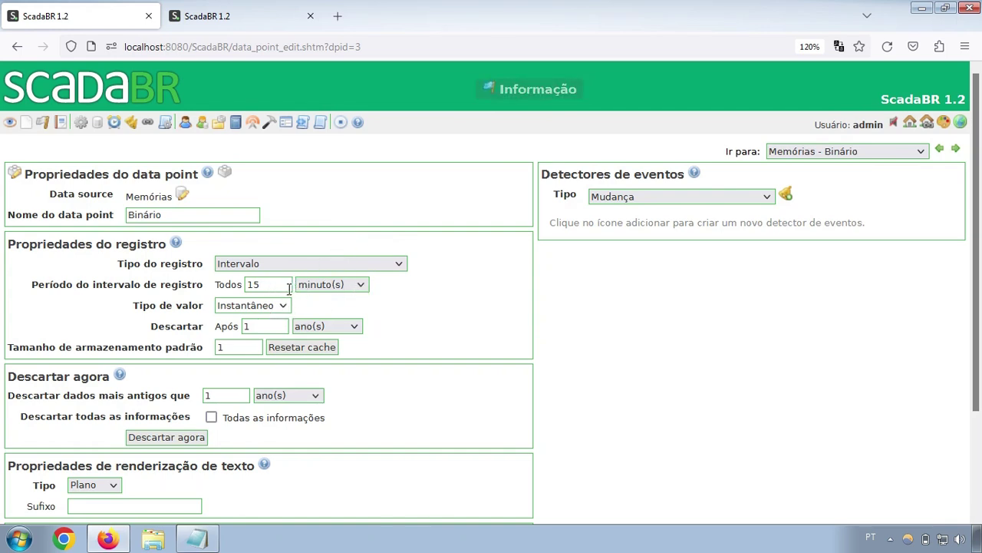
Step: Examine the interval recording settings: the record interval period, its time unit and the "Tipo de valor" option
{"action": "left_click", "coordinate": [322, 285]}
{"action": "left_click", "coordinate": [337, 285]}
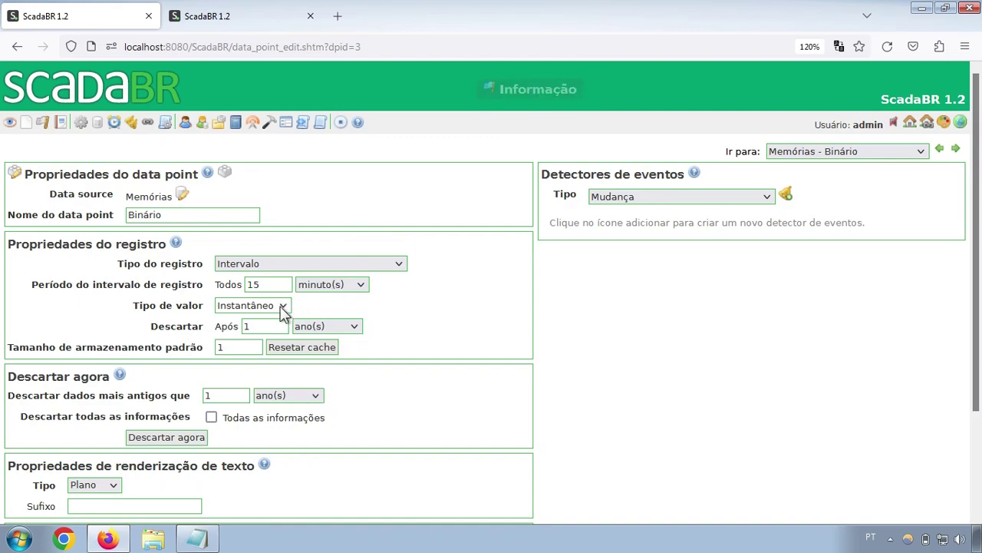
{"action": "left_click", "coordinate": [277, 285]}
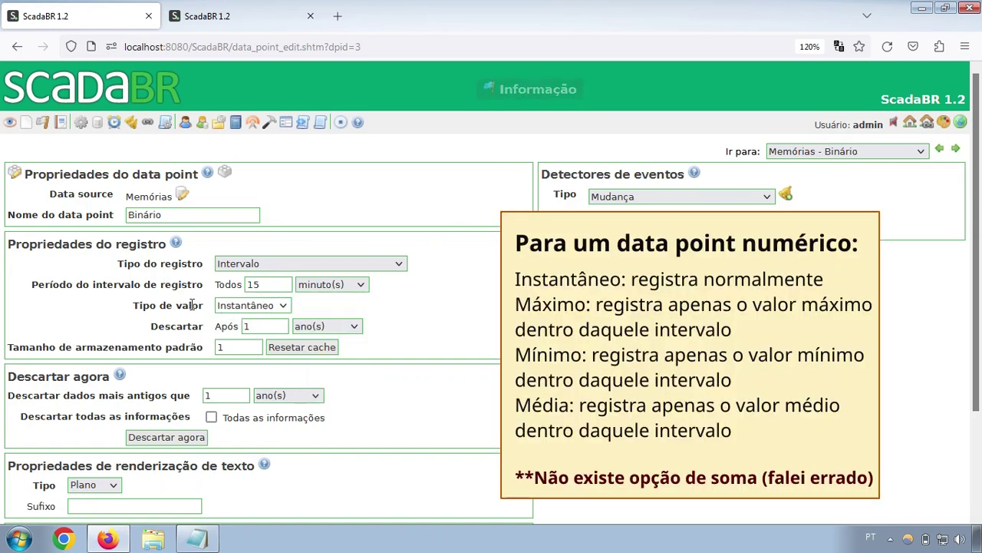
{"action": "double_click", "coordinate": [139, 304]}
{"action": "left_click_drag", "start_coordinate": [180, 303], "coordinate": [215, 304]}
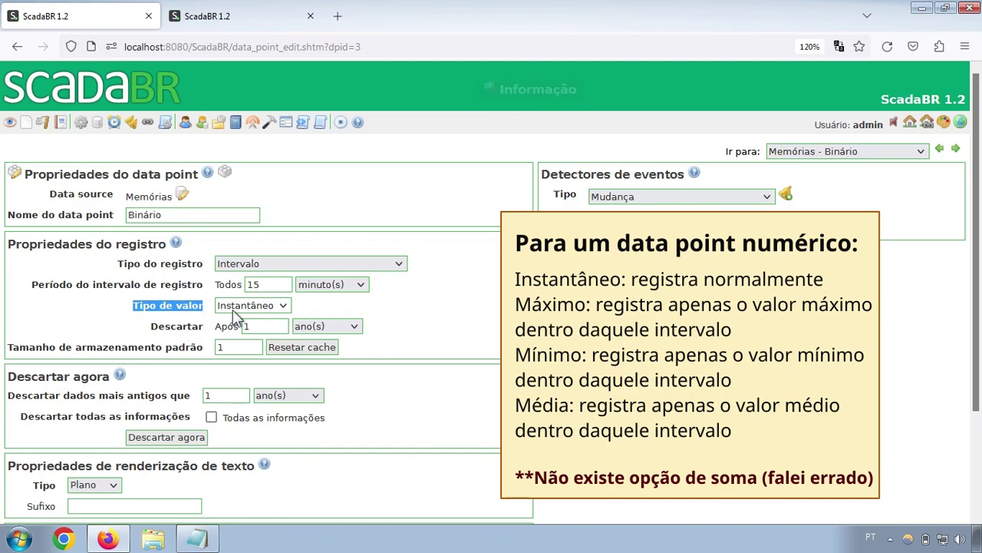
{"action": "double_click", "coordinate": [286, 284]}
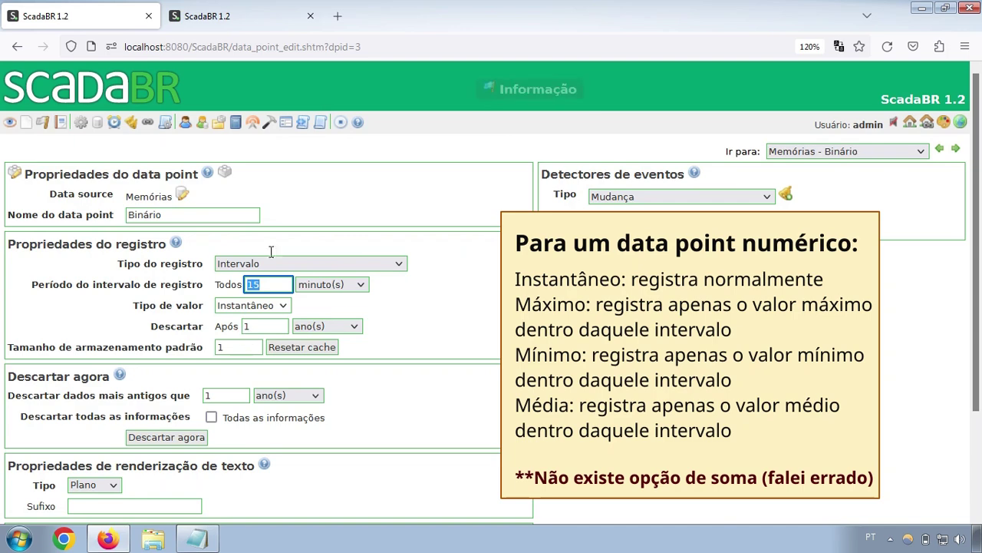
Step: Set the Binário data point's record type to "Quando o valor do data point muda"
{"action": "left_click", "coordinate": [312, 262]}
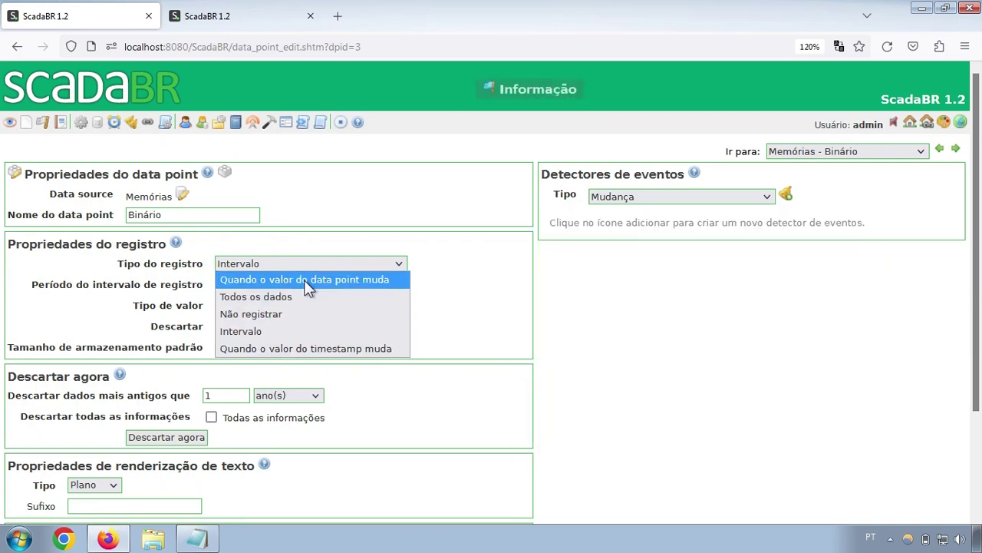
{"action": "left_click", "coordinate": [304, 280]}
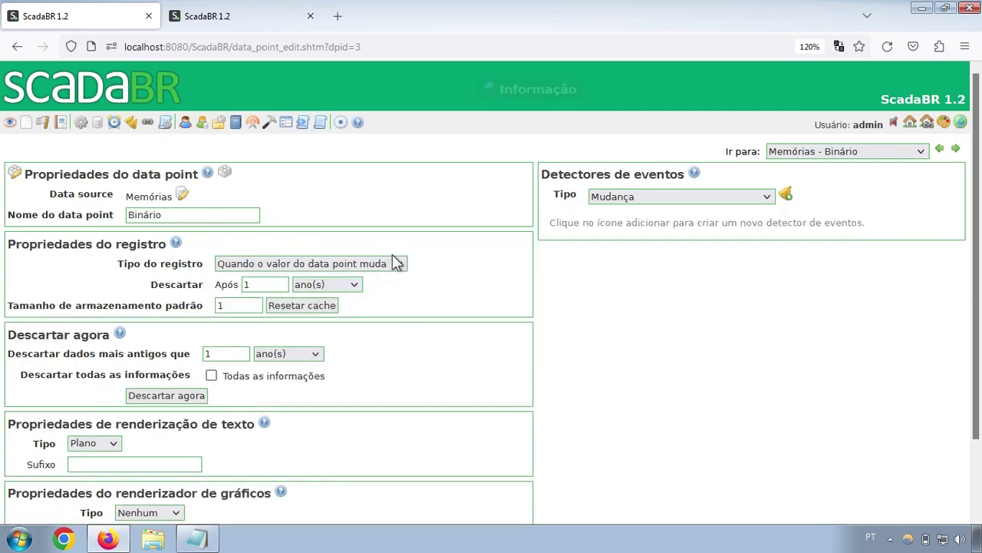
Step: Review the automatic discard period and the "Descartar agora" age, time units and "Todas as informações" option, leaving that option unticked
{"action": "scroll", "coordinate": [414, 262], "scroll_direction": "down", "scroll_amount": 2}
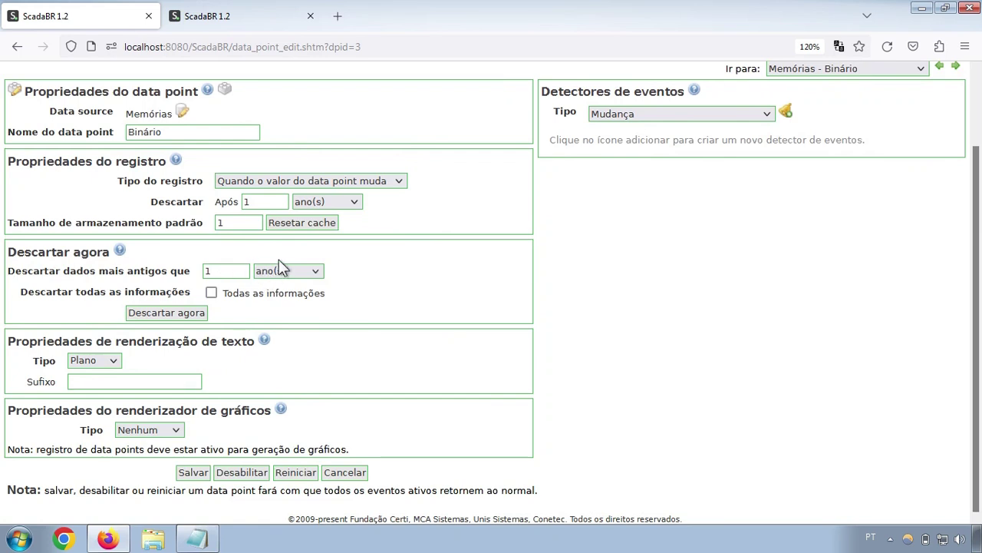
{"action": "left_click", "coordinate": [244, 202]}
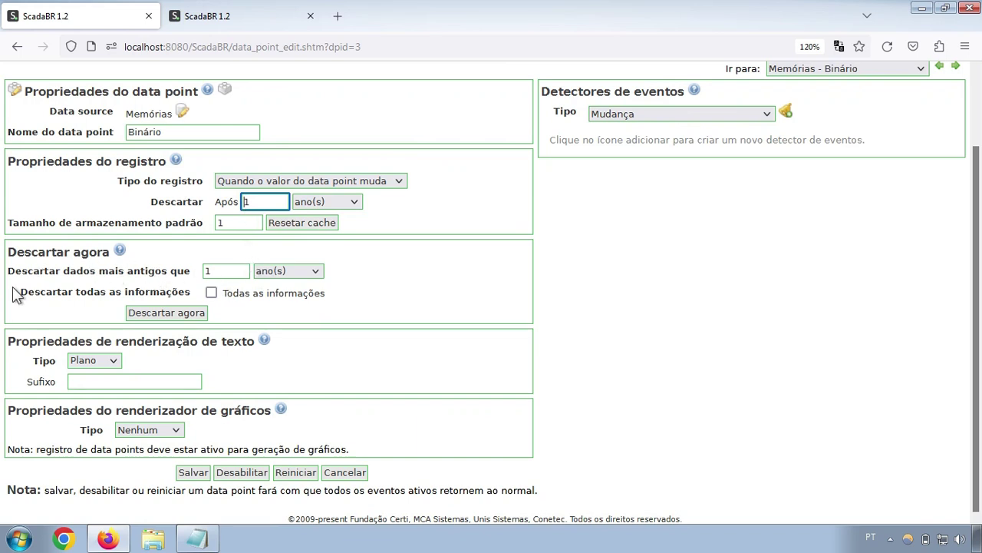
{"action": "left_click_drag", "start_coordinate": [11, 276], "coordinate": [235, 267]}
{"action": "left_click", "coordinate": [235, 270]}
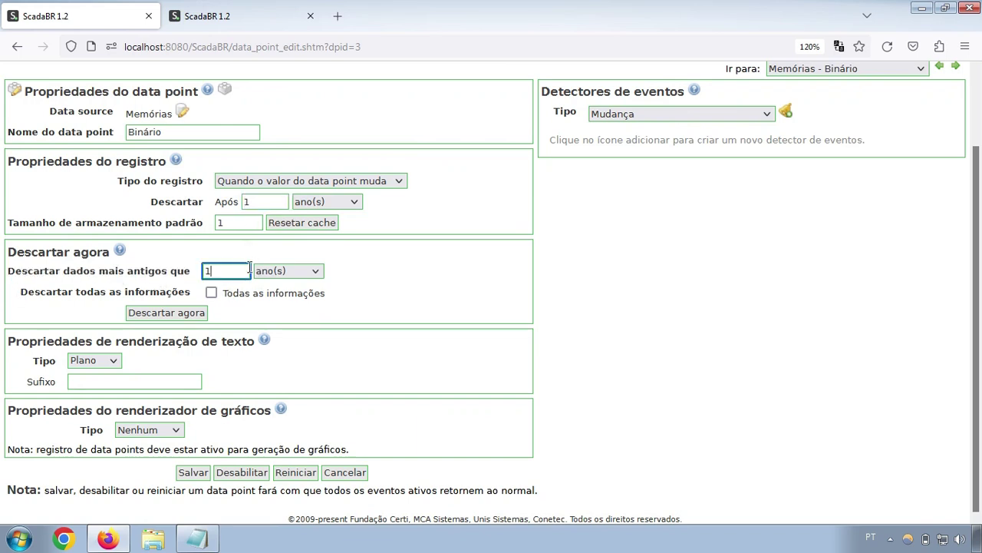
{"action": "left_click", "coordinate": [281, 267]}
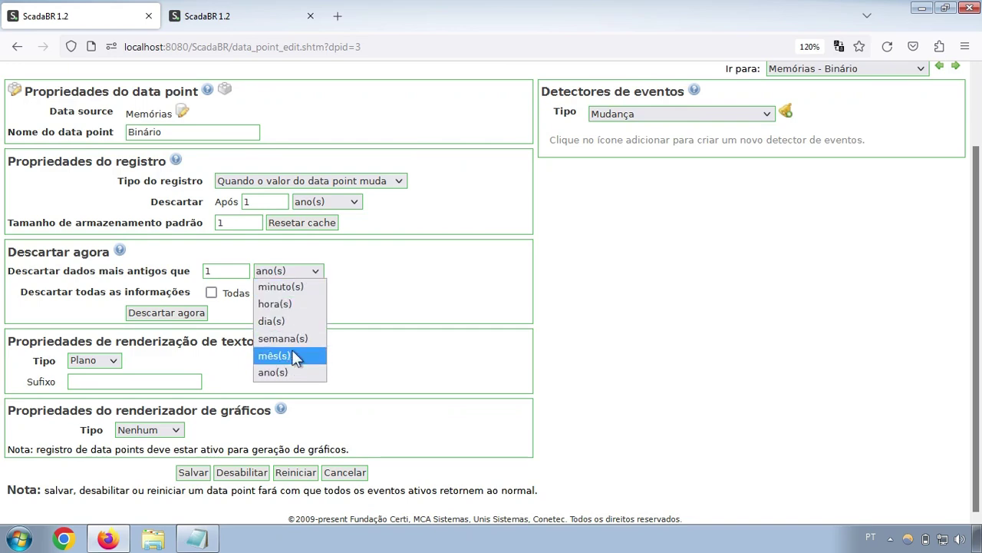
{"action": "left_click", "coordinate": [329, 275]}
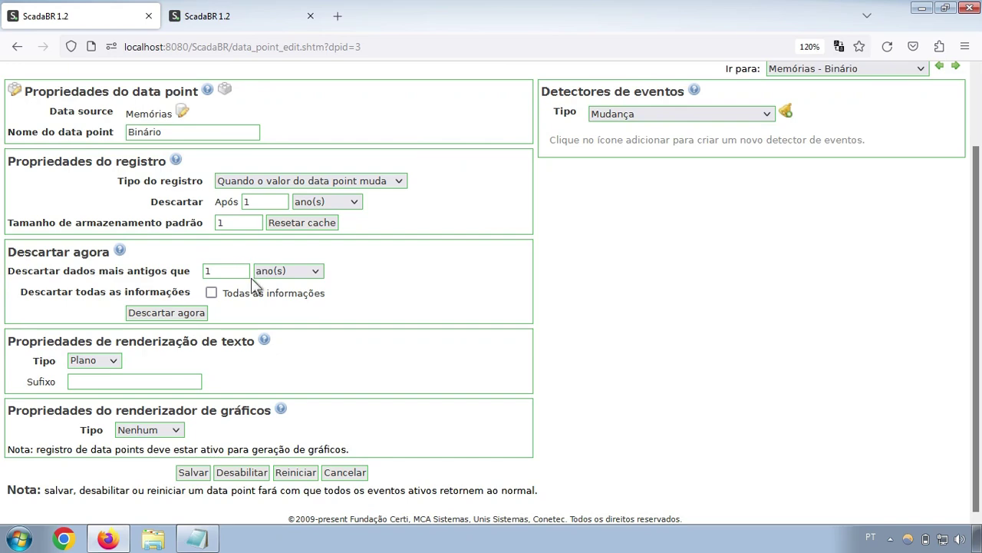
{"action": "left_click", "coordinate": [213, 295]}
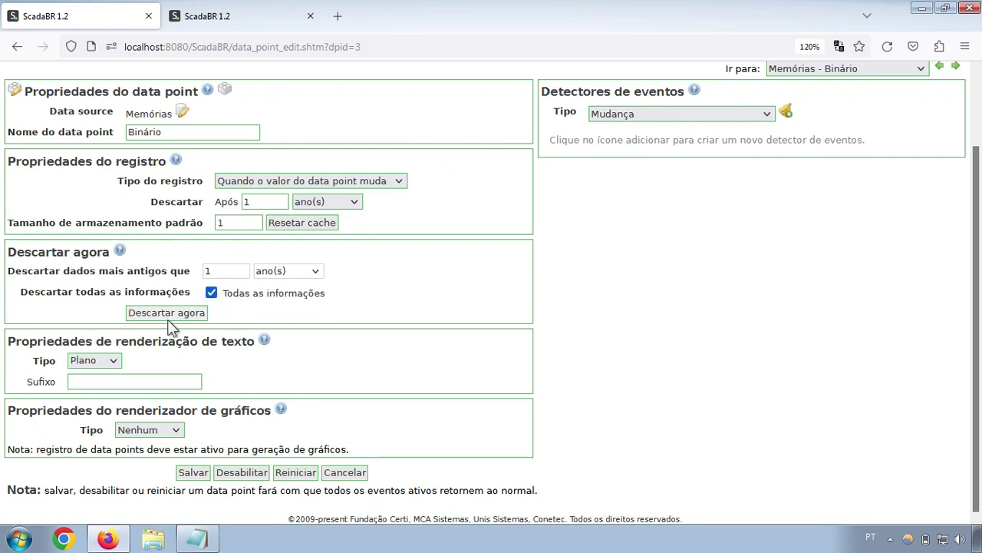
{"action": "left_click", "coordinate": [211, 294]}
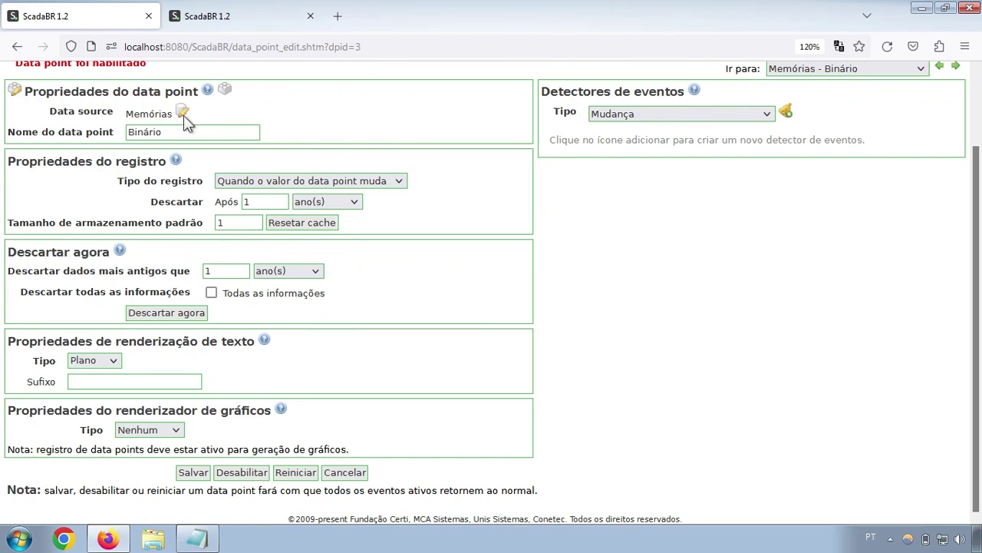
Step: Review the data point's enabling controls and check Binário's status in the Memórias data source's data point list
{"action": "scroll", "coordinate": [472, 304], "scroll_direction": "up", "scroll_amount": 1}
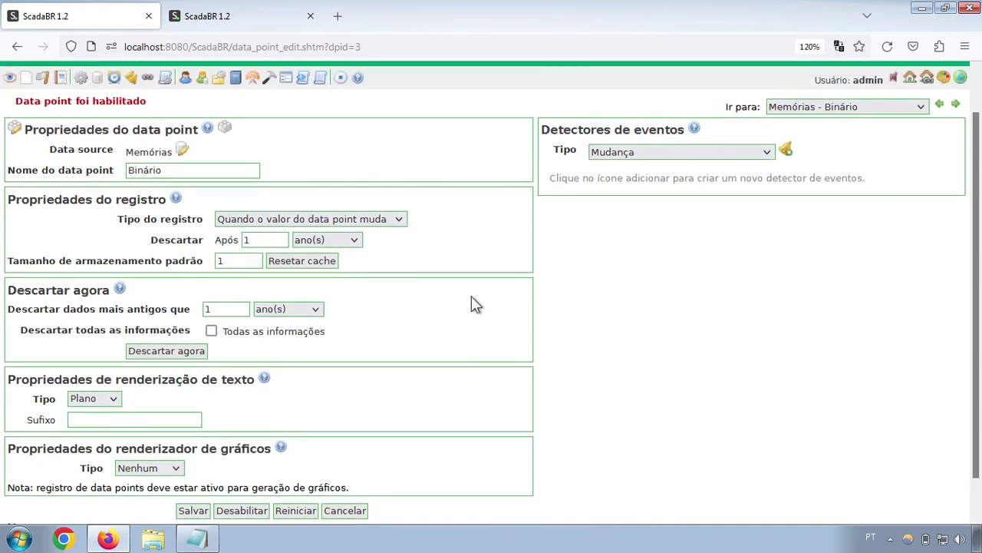
{"action": "scroll", "coordinate": [474, 304], "scroll_direction": "up", "scroll_amount": 1}
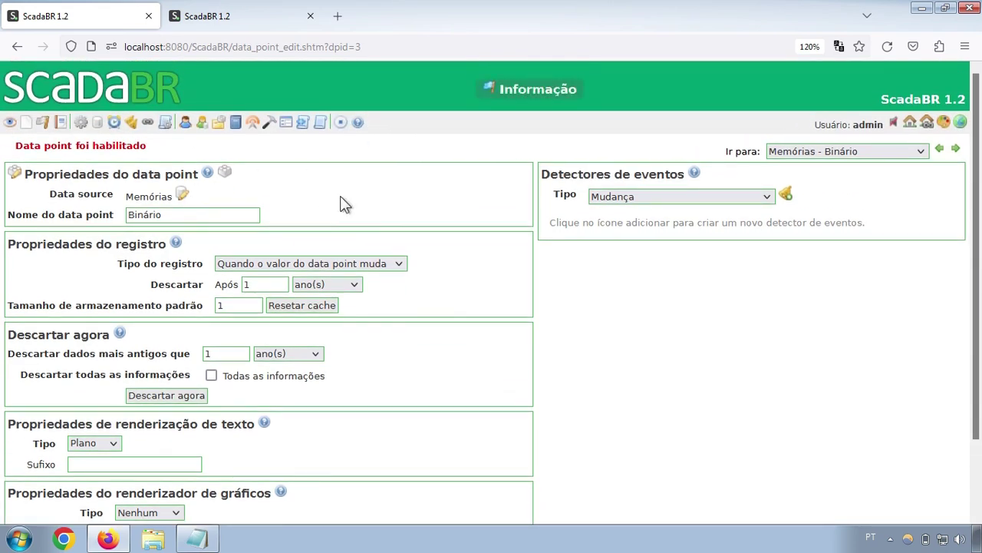
{"action": "scroll", "coordinate": [345, 207], "scroll_direction": "down", "scroll_amount": 2}
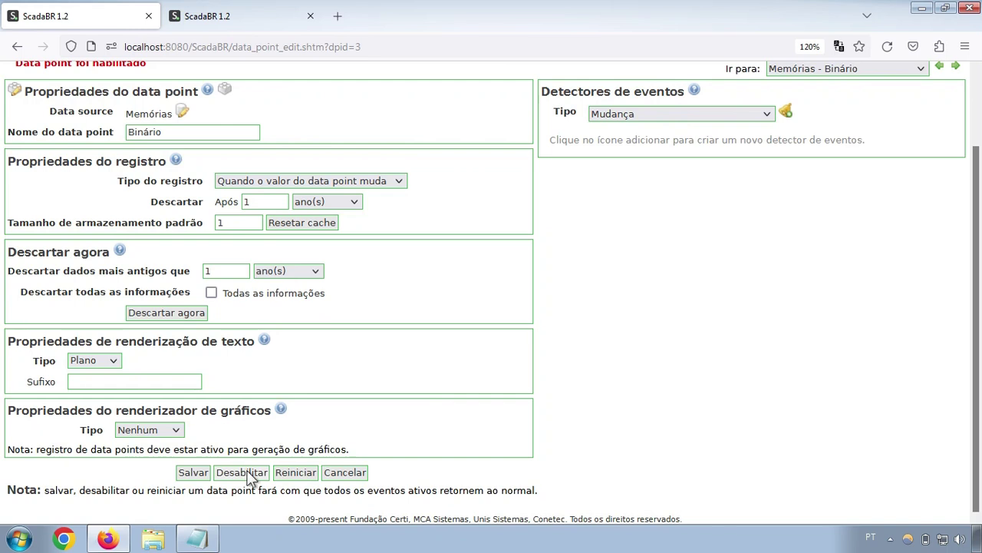
{"action": "left_click", "coordinate": [259, 14]}
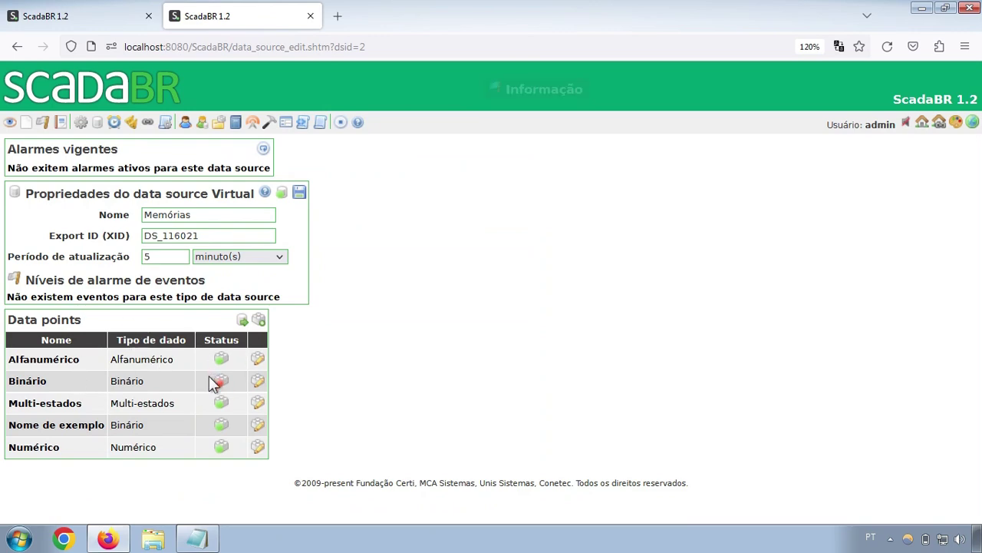
Step: Return to the Binário data point's properties and save them
{"action": "left_click", "coordinate": [135, 13]}
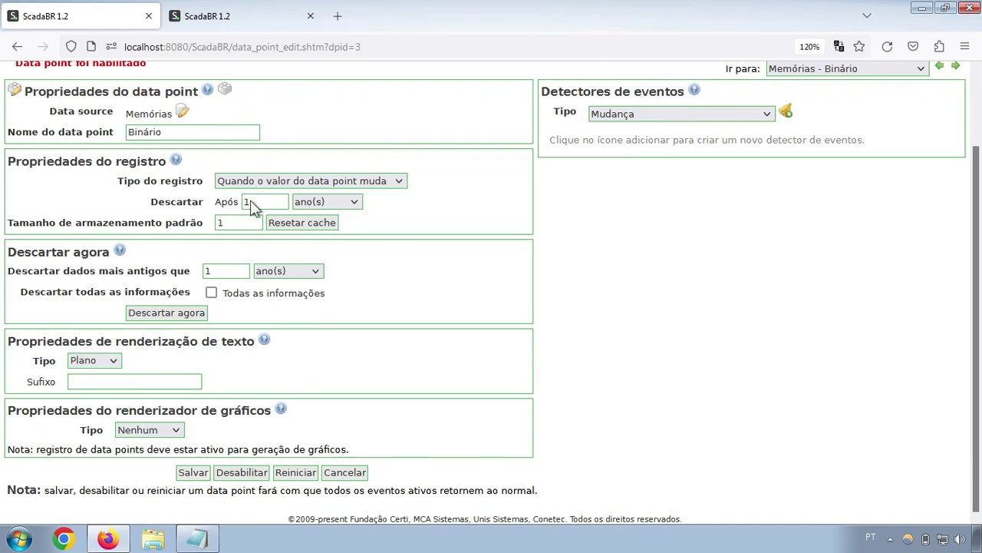
{"action": "left_click", "coordinate": [192, 472]}
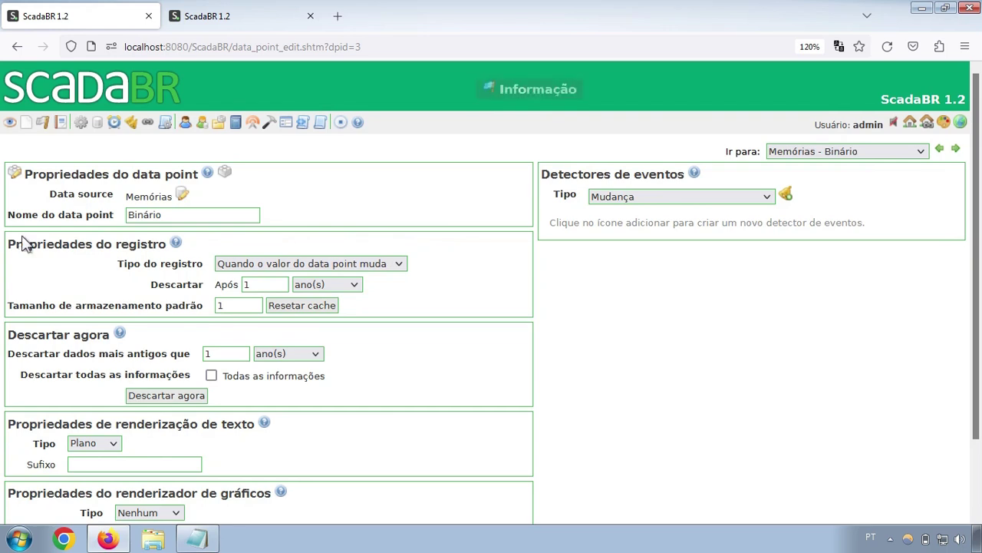
Step: Review the record properties, "Descartar agora", text rendering and chart renderer sections of the Binário data point, selecting each heading
{"action": "left_click_drag", "start_coordinate": [9, 244], "coordinate": [164, 245]}
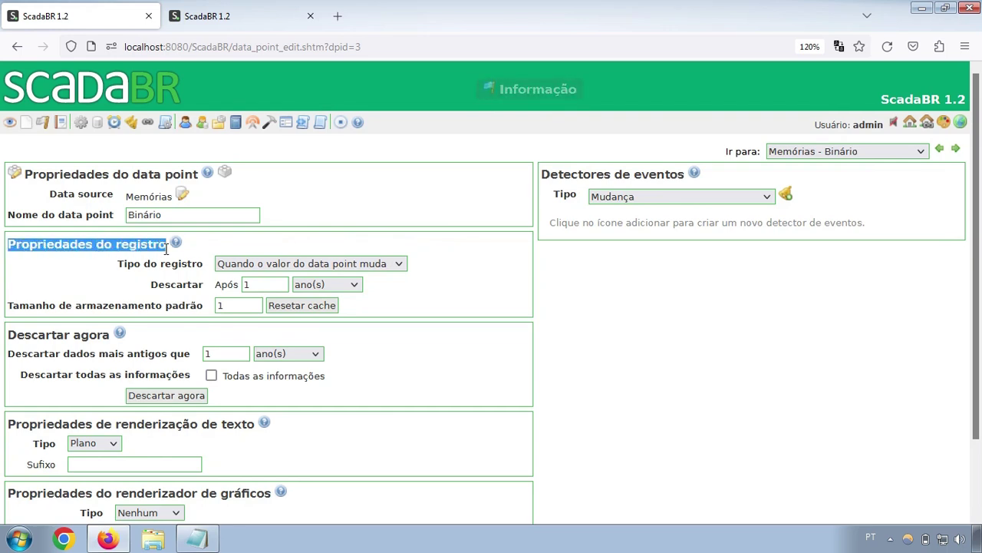
{"action": "left_click", "coordinate": [89, 336]}
{"action": "left_click_drag", "start_coordinate": [103, 336], "coordinate": [6, 339]}
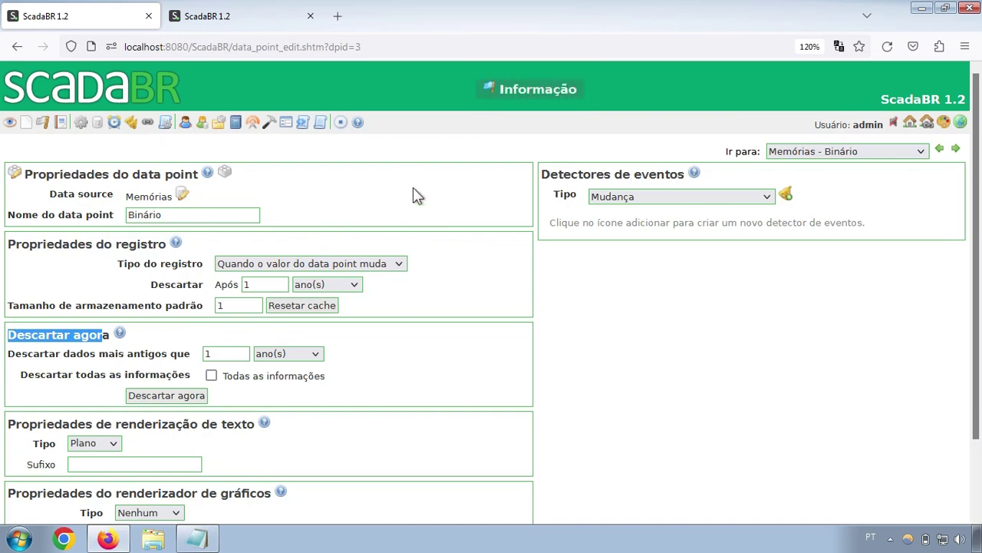
{"action": "scroll", "coordinate": [528, 253], "scroll_direction": "down", "scroll_amount": 2}
{"action": "left_click", "coordinate": [549, 240]}
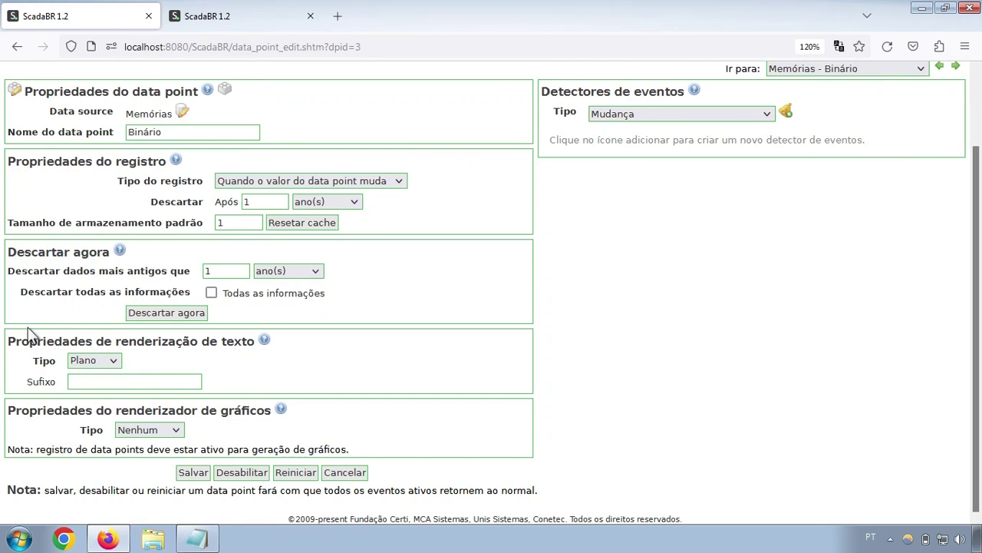
{"action": "left_click_drag", "start_coordinate": [8, 342], "coordinate": [254, 341]}
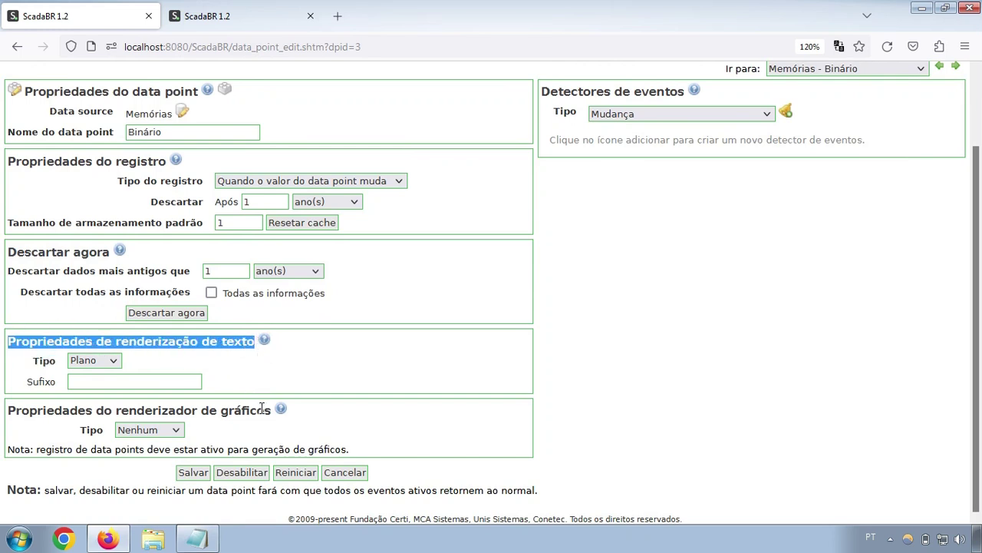
{"action": "left_click_drag", "start_coordinate": [264, 411], "coordinate": [30, 412]}
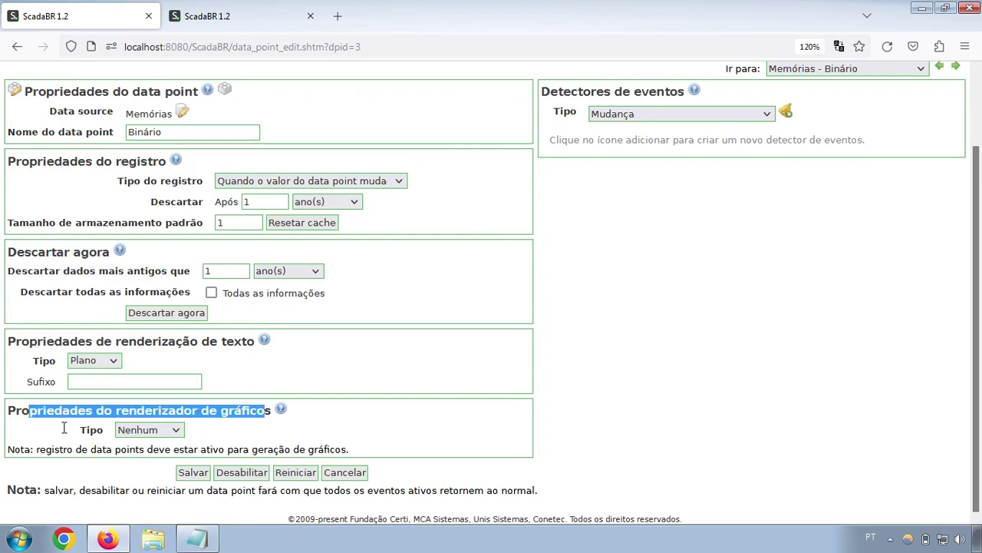
Step: Examine the "Detectores de eventos" section and return to the rendering sections of the data point's properties
{"action": "left_click", "coordinate": [796, 355]}
{"action": "scroll", "coordinate": [665, 241], "scroll_direction": "up", "scroll_amount": 2}
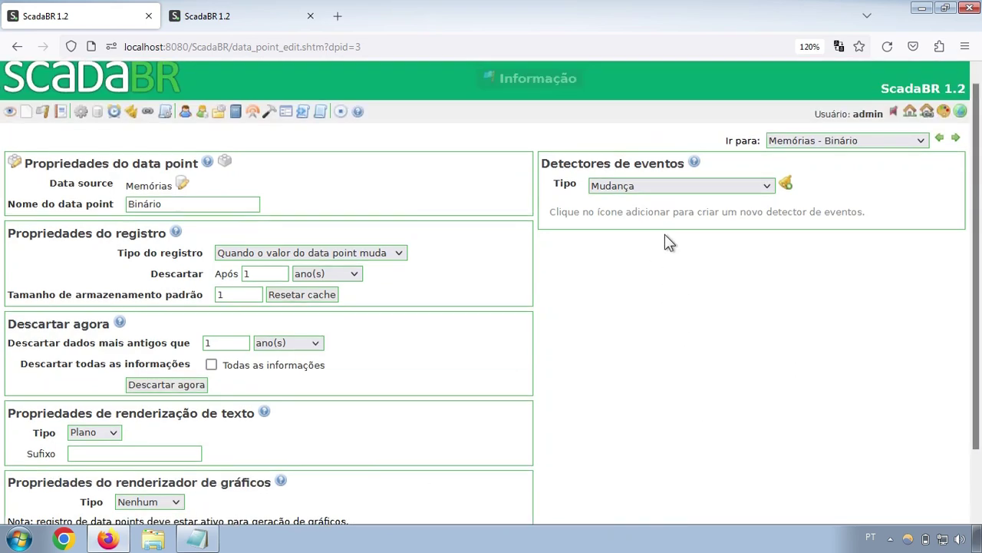
{"action": "left_click_drag", "start_coordinate": [542, 175], "coordinate": [681, 175]}
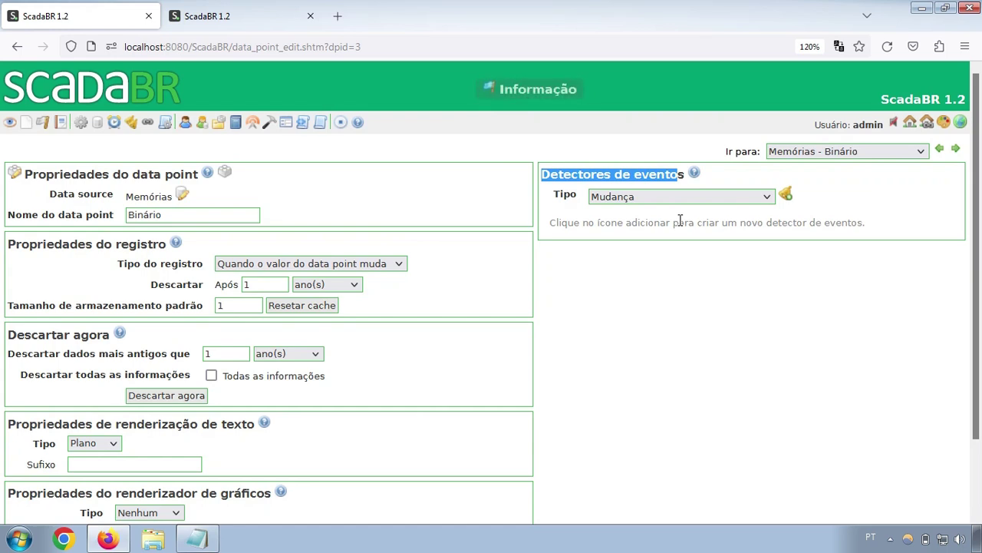
{"action": "left_click", "coordinate": [654, 300]}
{"action": "scroll", "coordinate": [654, 300], "scroll_direction": "down", "scroll_amount": 2}
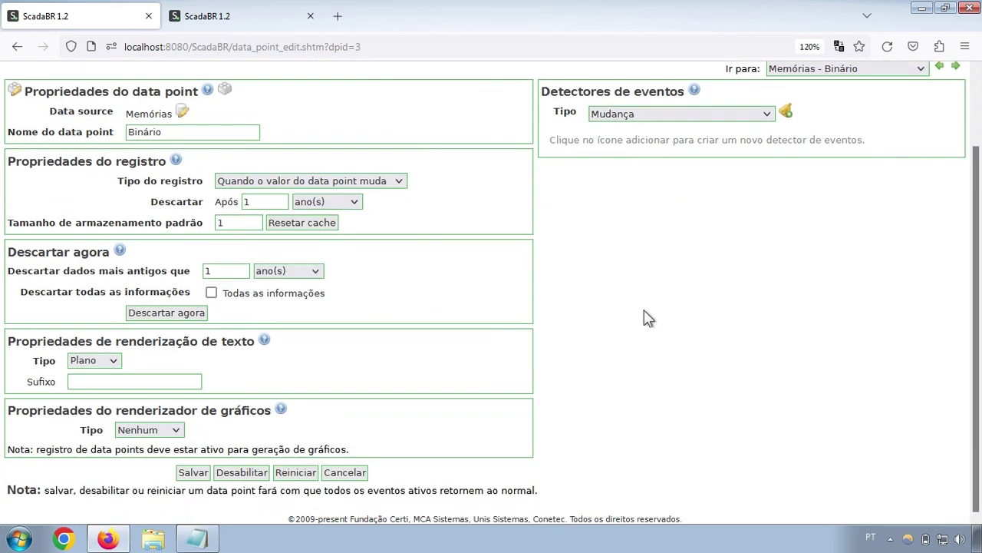